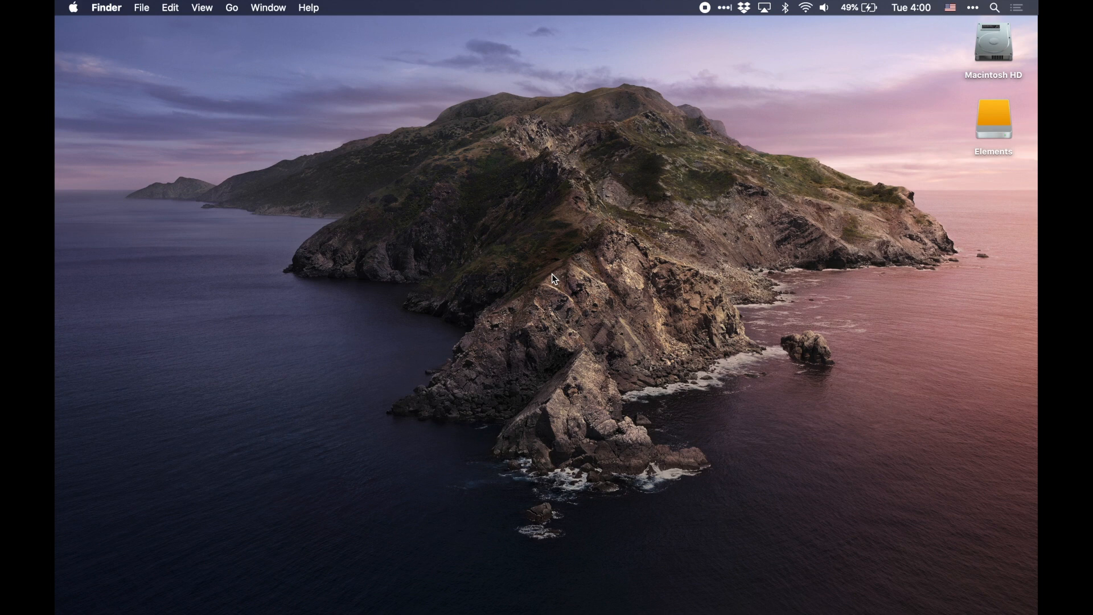
- Open the App Store and launch iMovie
mouse_move(683, 613)
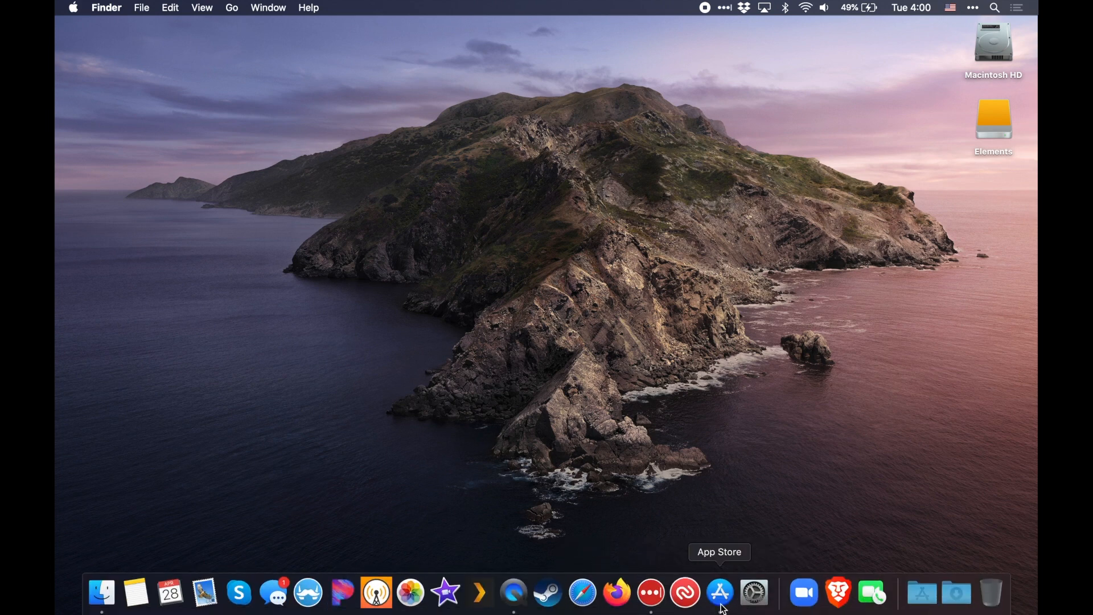
left_click(721, 607)
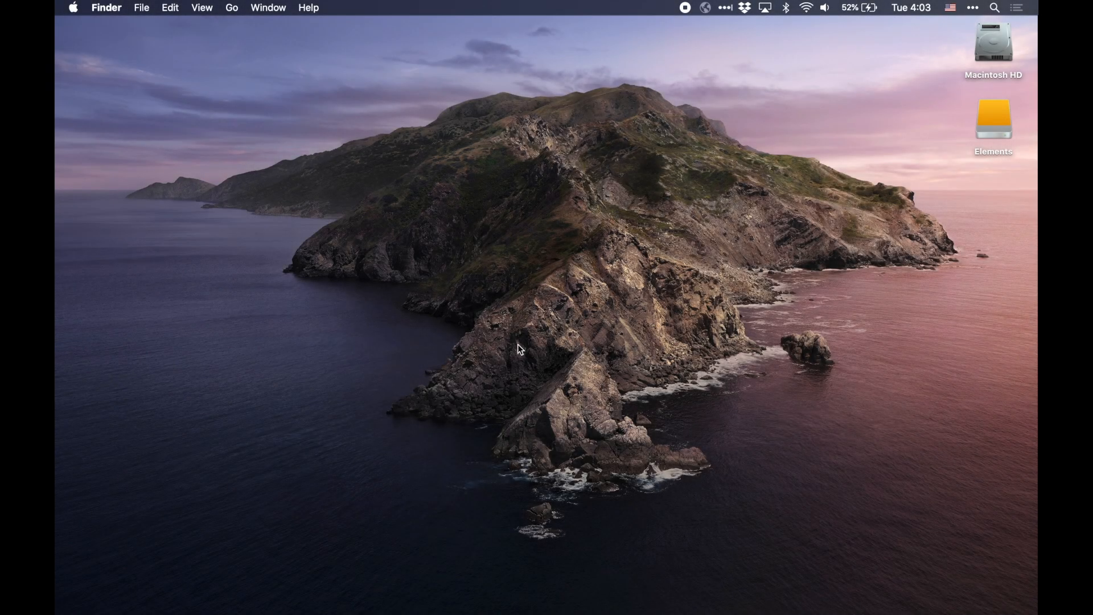
mouse_move(412, 612)
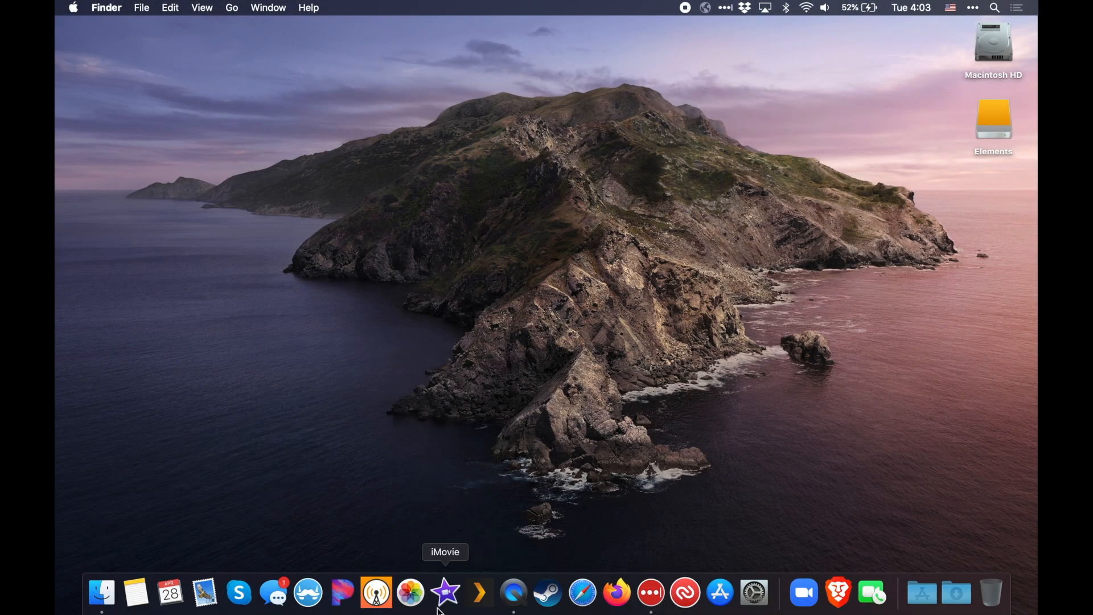
left_click(446, 608)
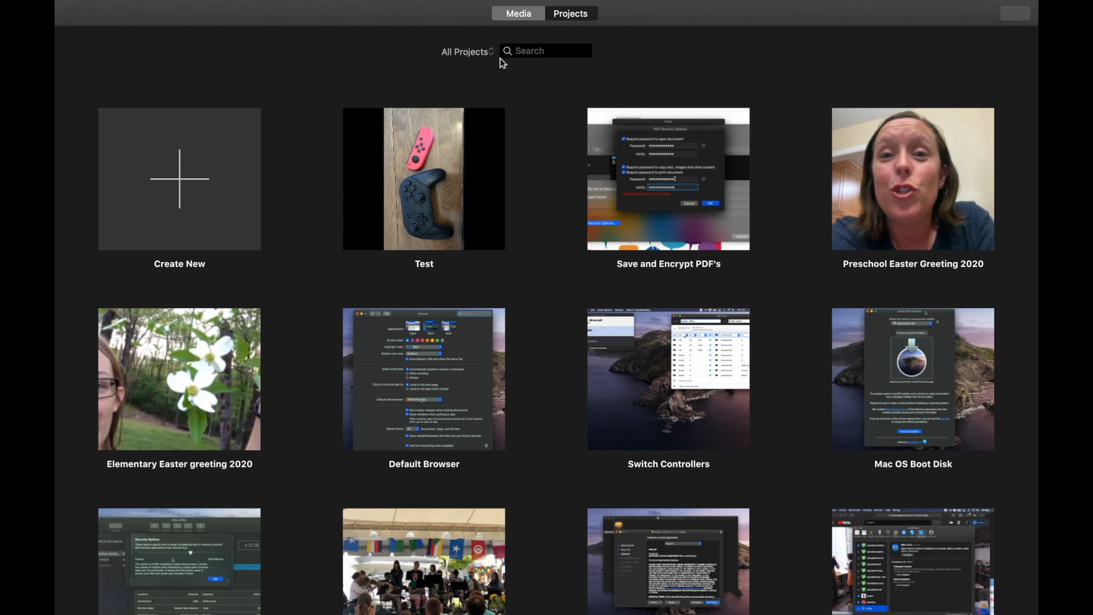
- Examine the project search field and the filter options for the project list
left_click(539, 51)
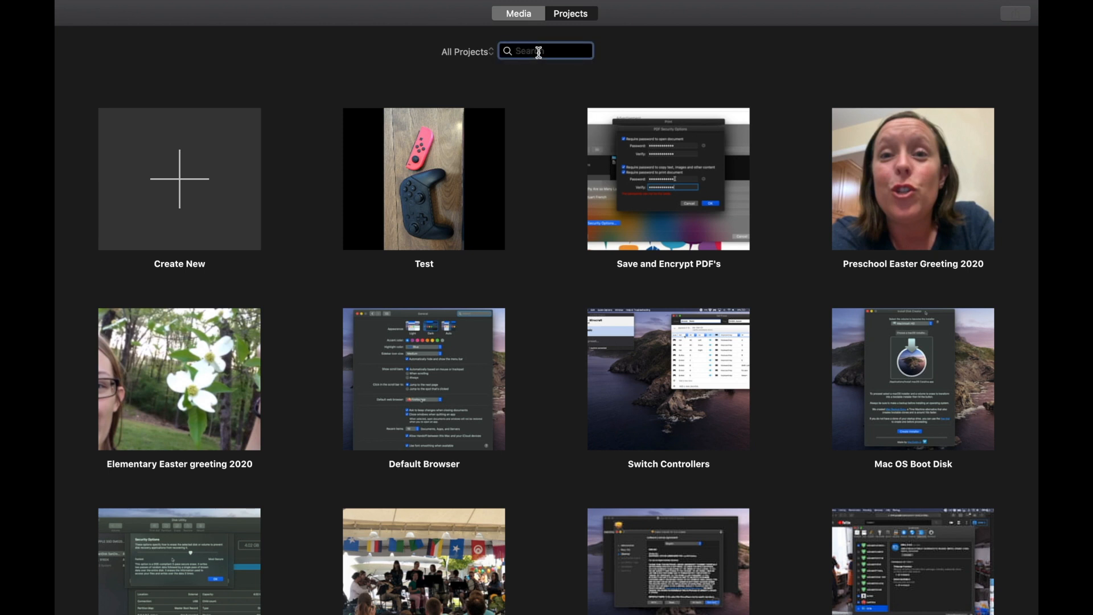
left_click(476, 53)
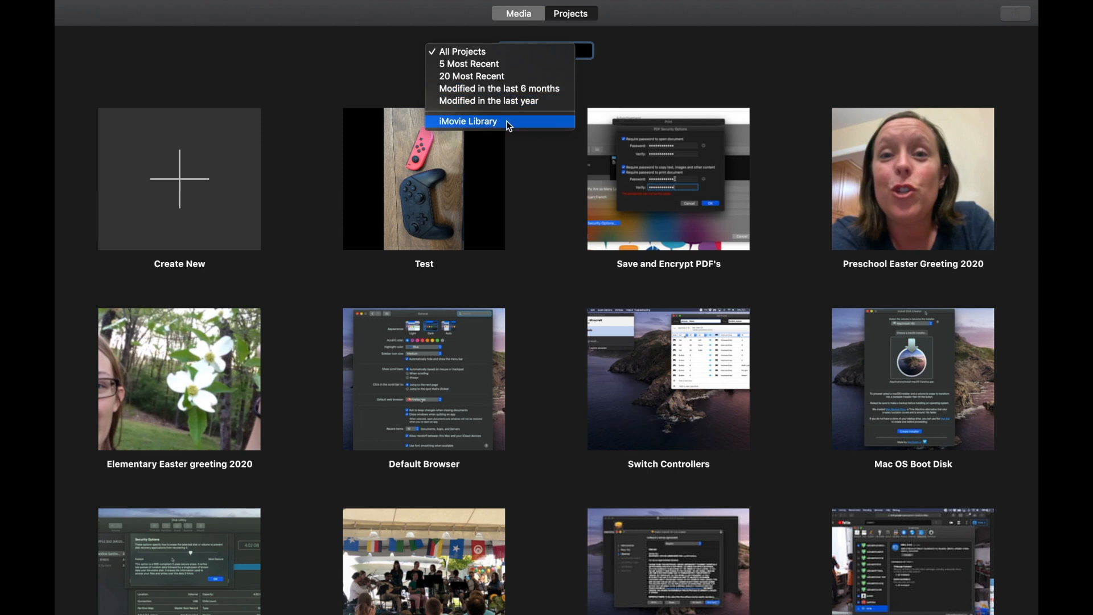
left_click(383, 69)
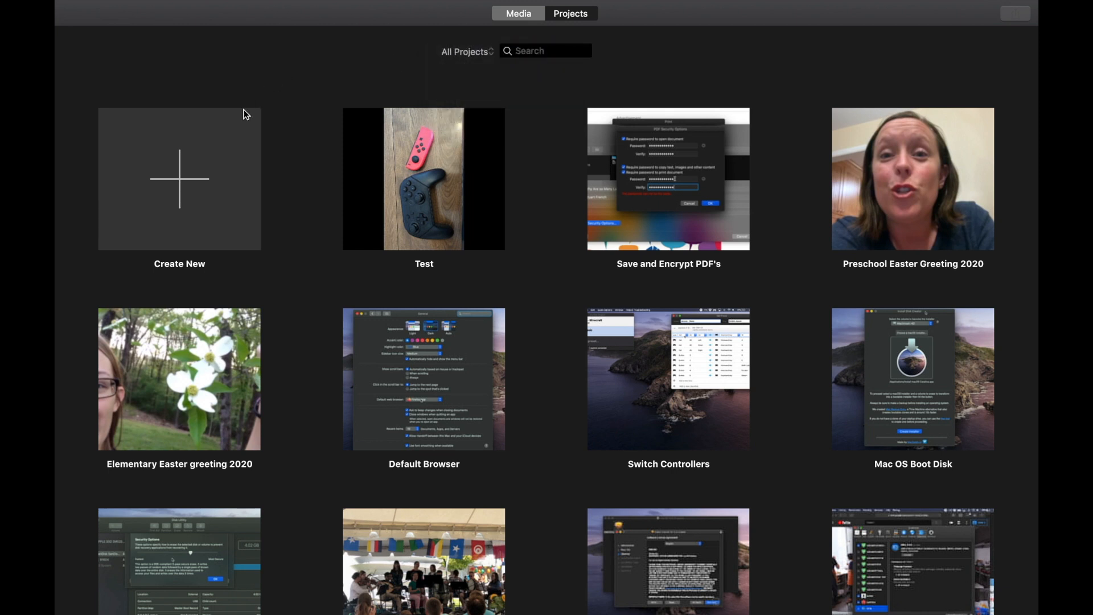
- Create a new project of the Movie type
left_click(181, 179)
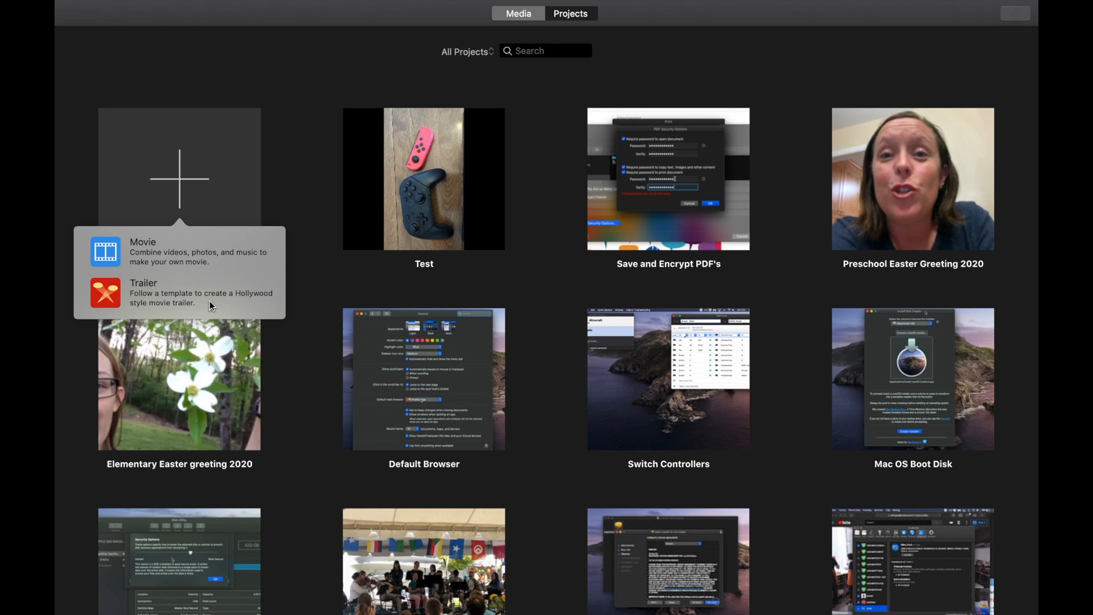
left_click(152, 254)
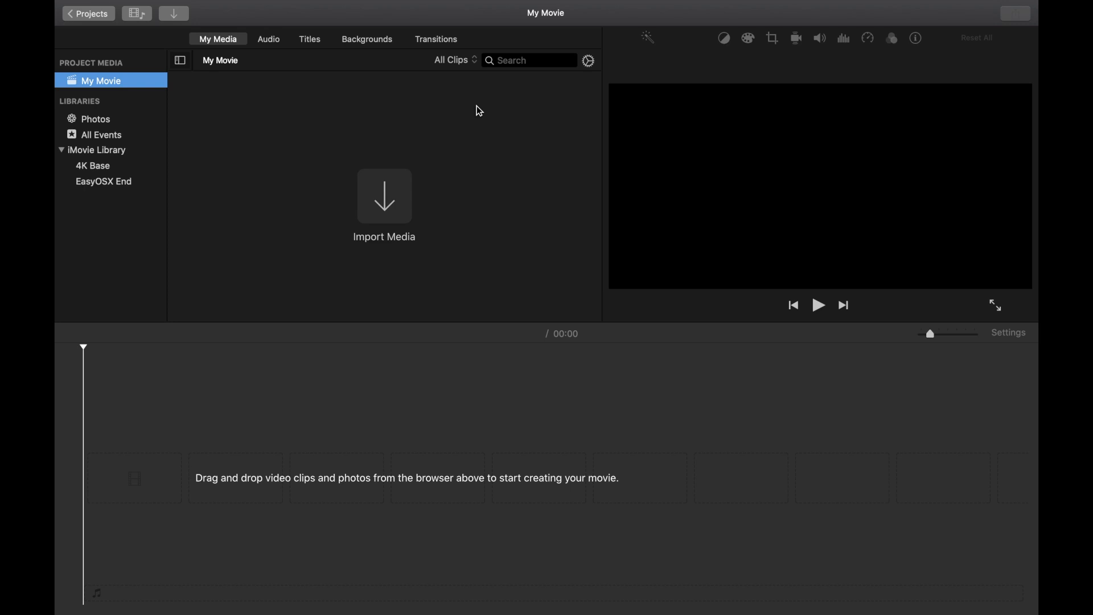
left_click(323, 118)
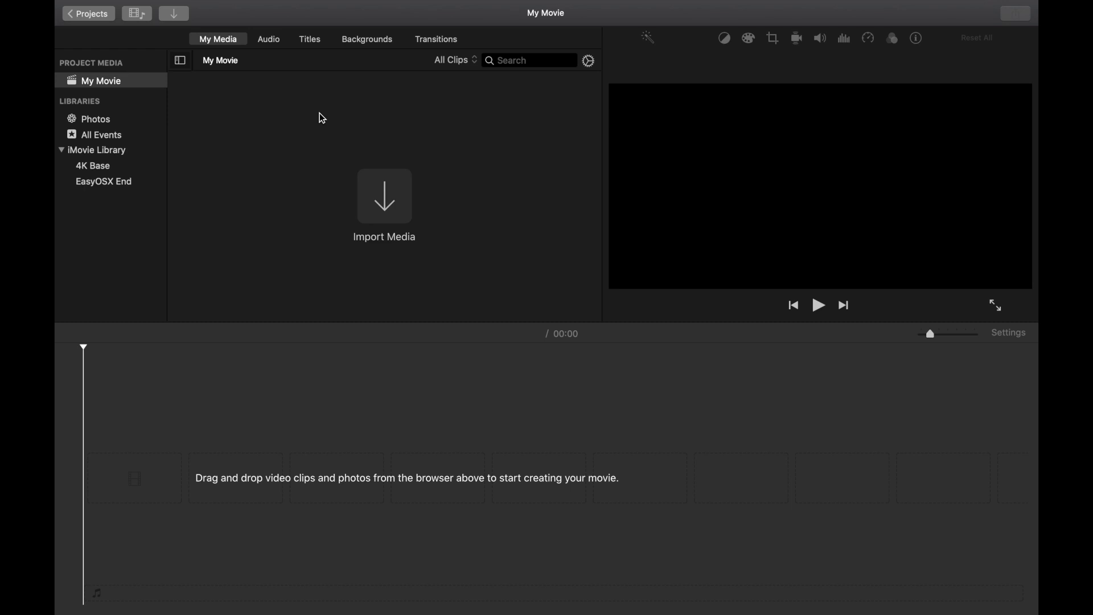
- Look at the Photos library albums and their filter options, and return to the My Movie project media
left_click(97, 125)
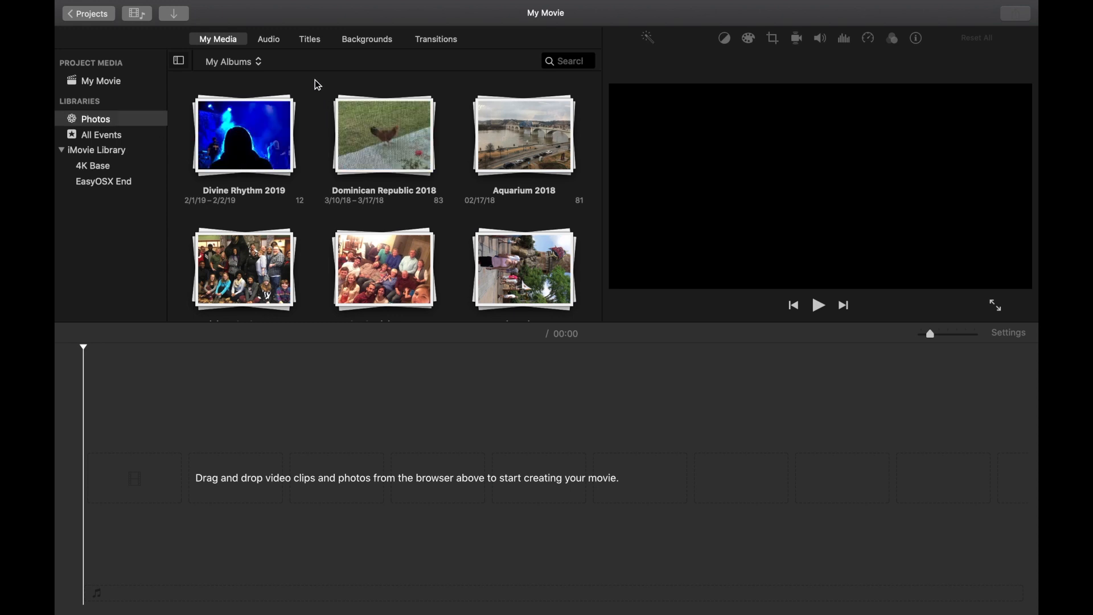
left_click(252, 61)
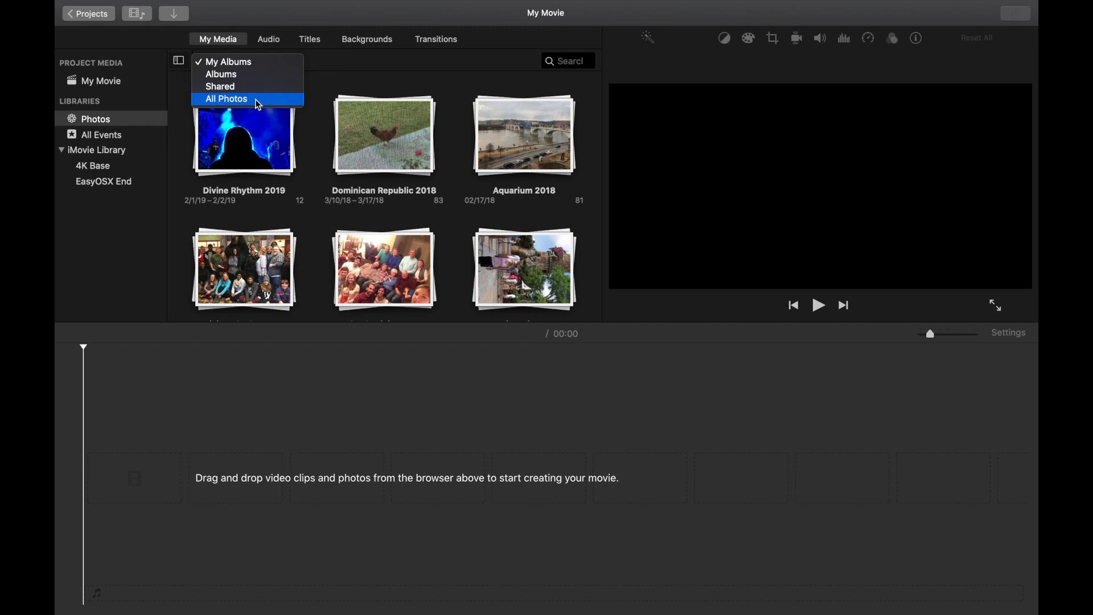
left_click(146, 72)
left_click(122, 81)
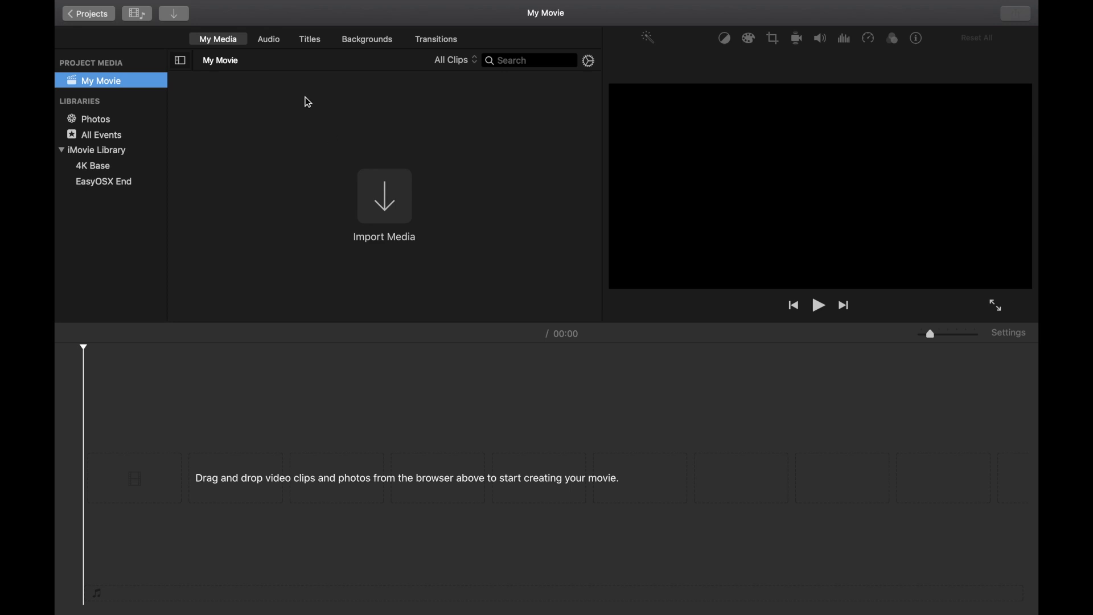
- Look through the Music, Sound Effects and GarageBand audio sources, and return to the project media
left_click(271, 44)
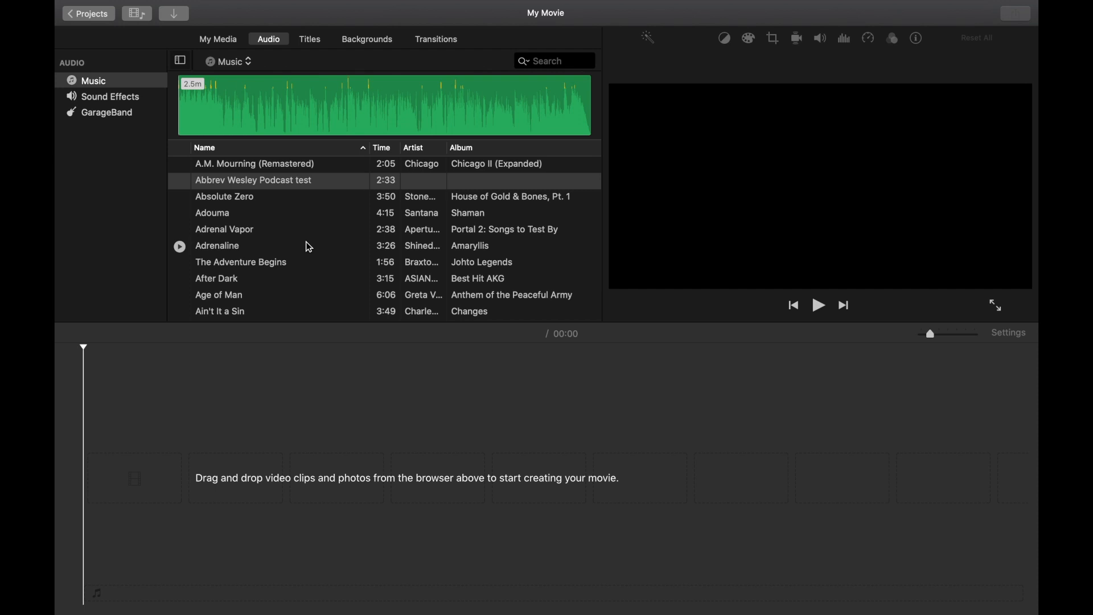
left_click(120, 103)
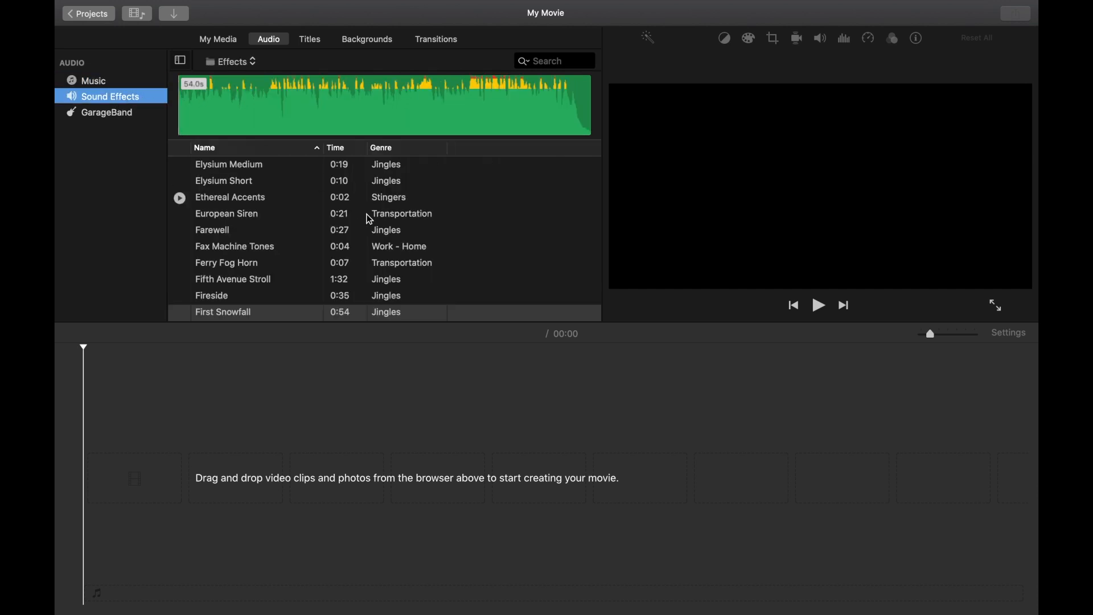
left_click(113, 114)
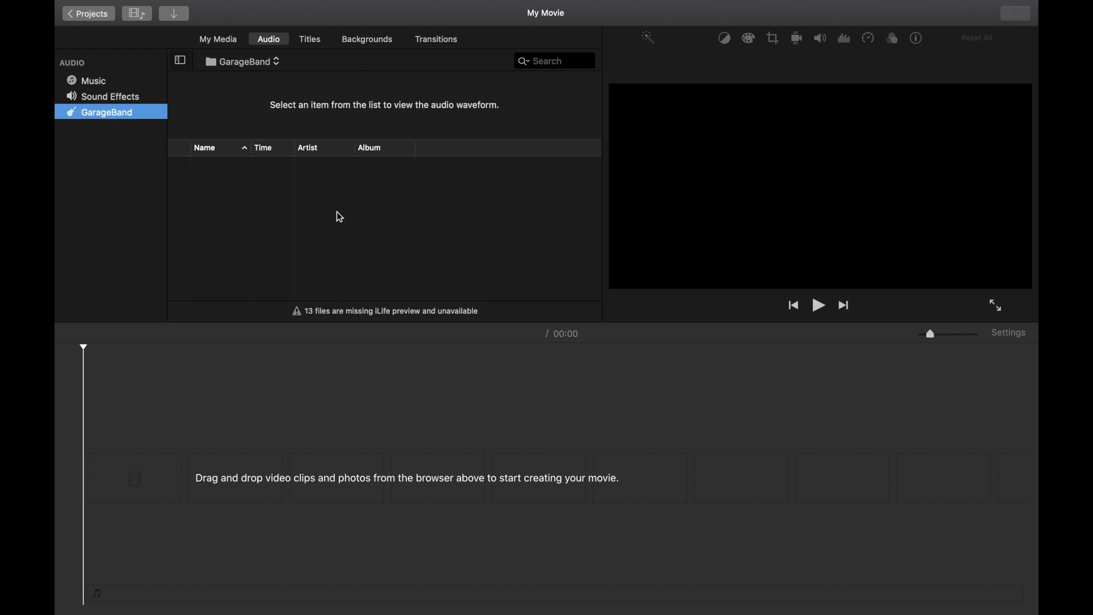
left_click(114, 97)
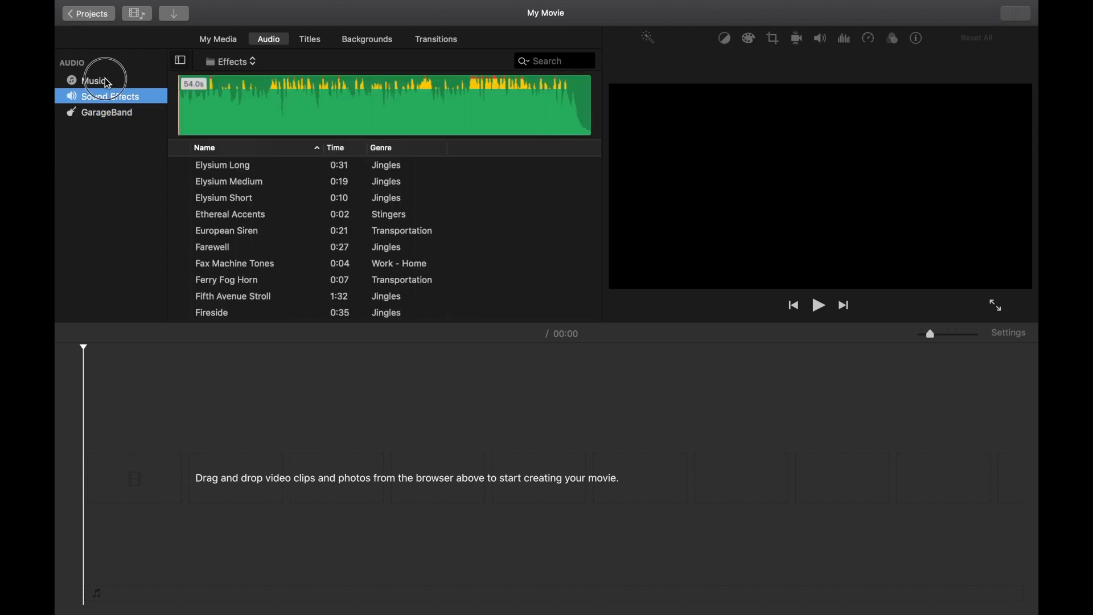
left_click(108, 83)
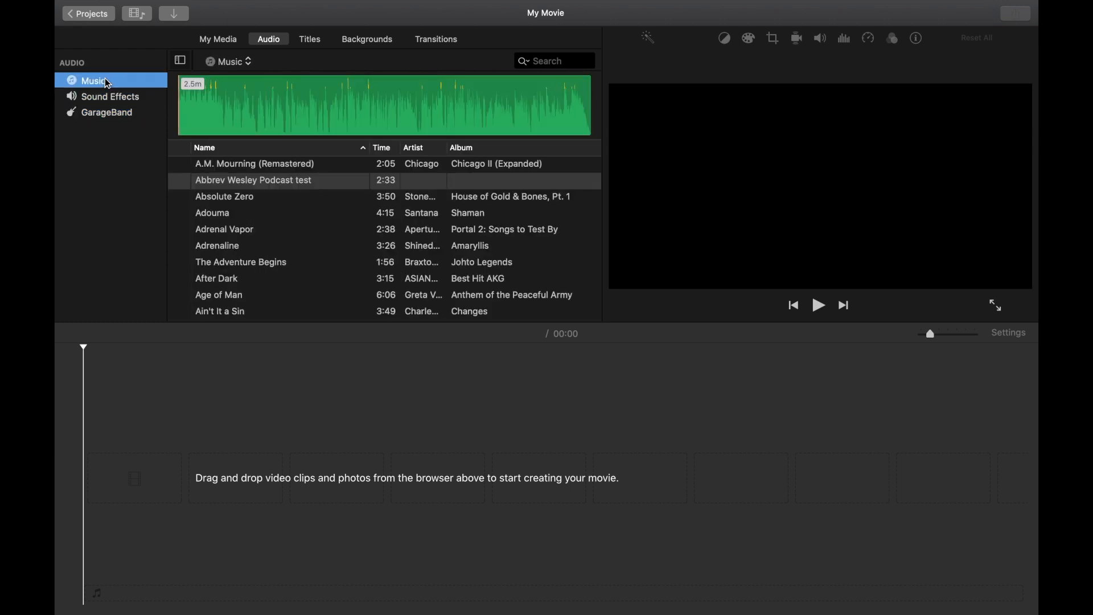
left_click(224, 38)
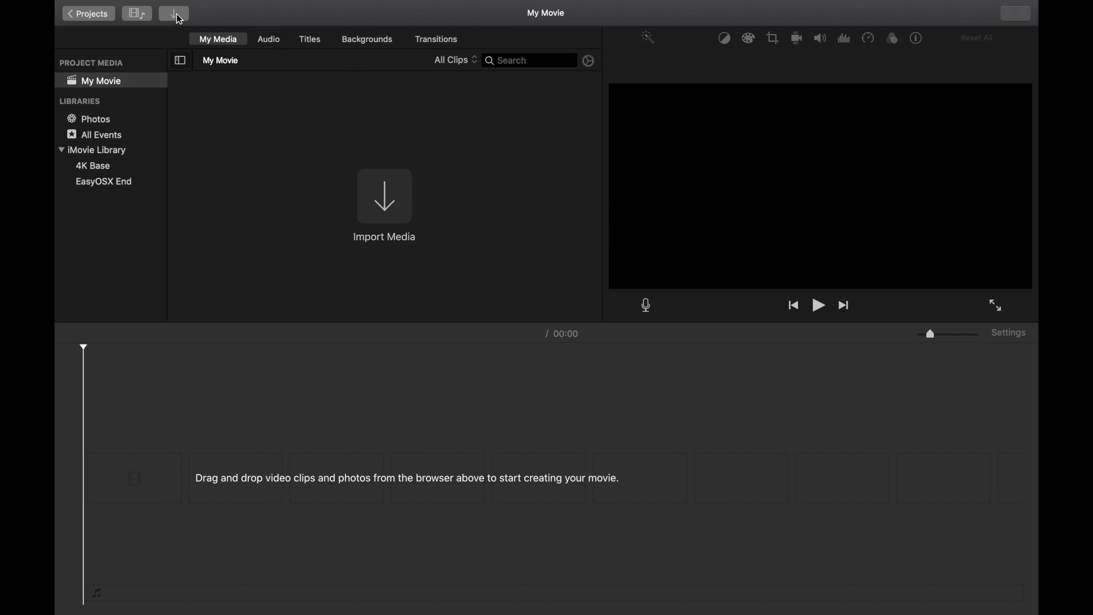
- Start a media import and browse to the Video folder inside Switch Controllers on the Elements drive
left_click(143, 7)
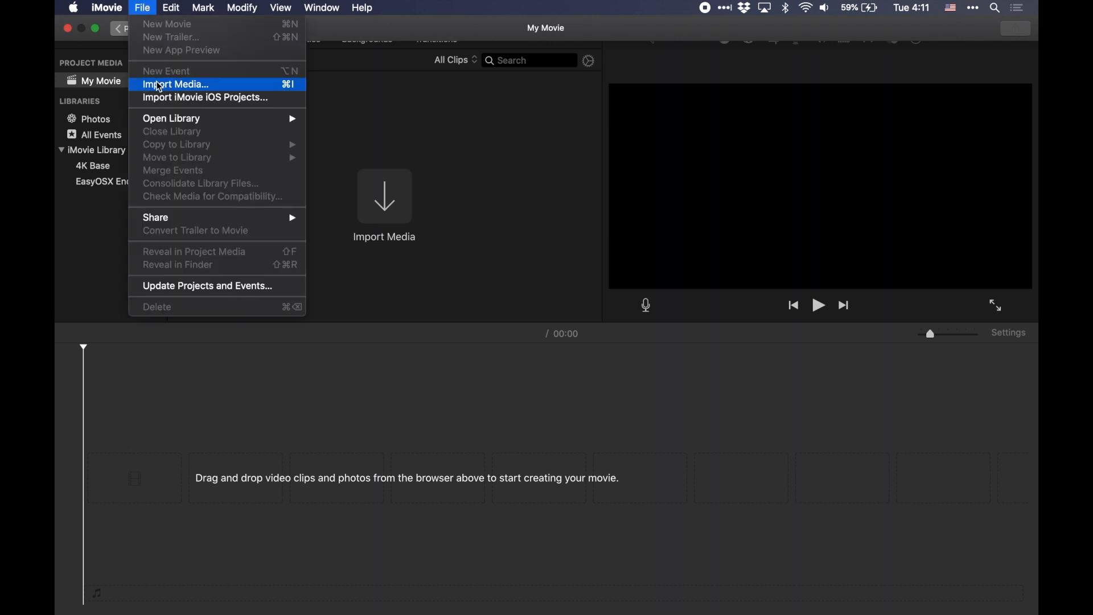
left_click(524, 200)
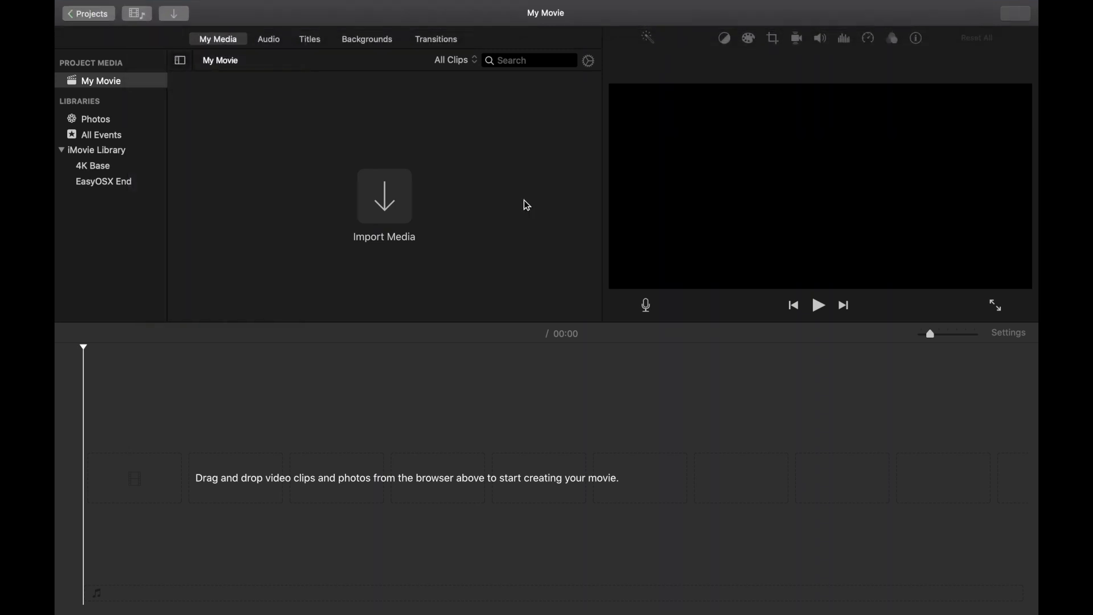
left_click(386, 203)
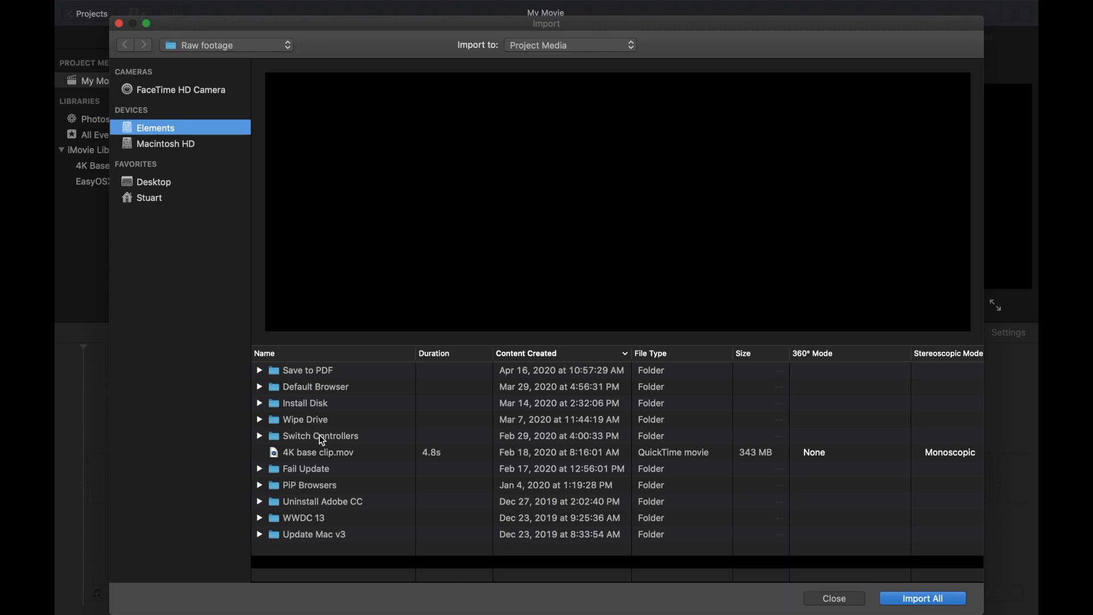
double_click(311, 439)
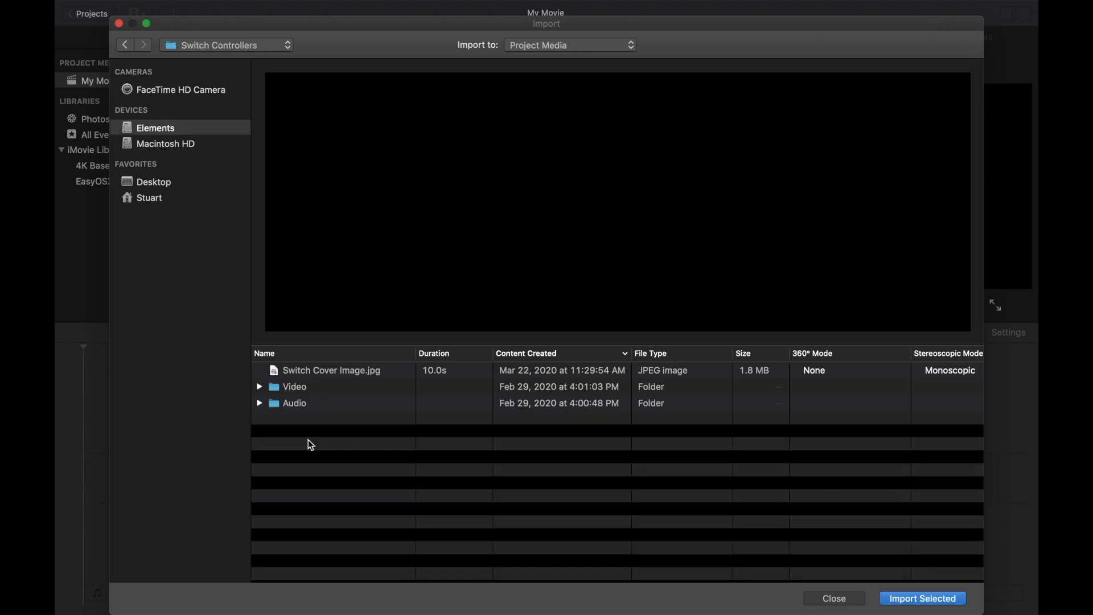
double_click(297, 388)
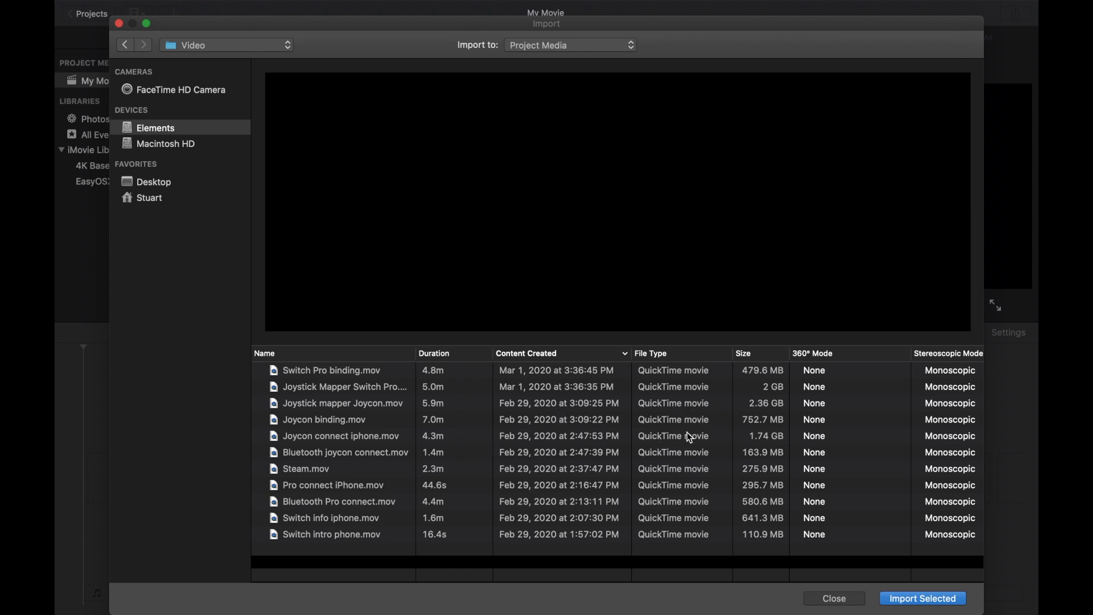
- Import the clips Switch info iphone.mov and Switch intro phone.mov into the project media
scroll(839, 413, "right", 1)
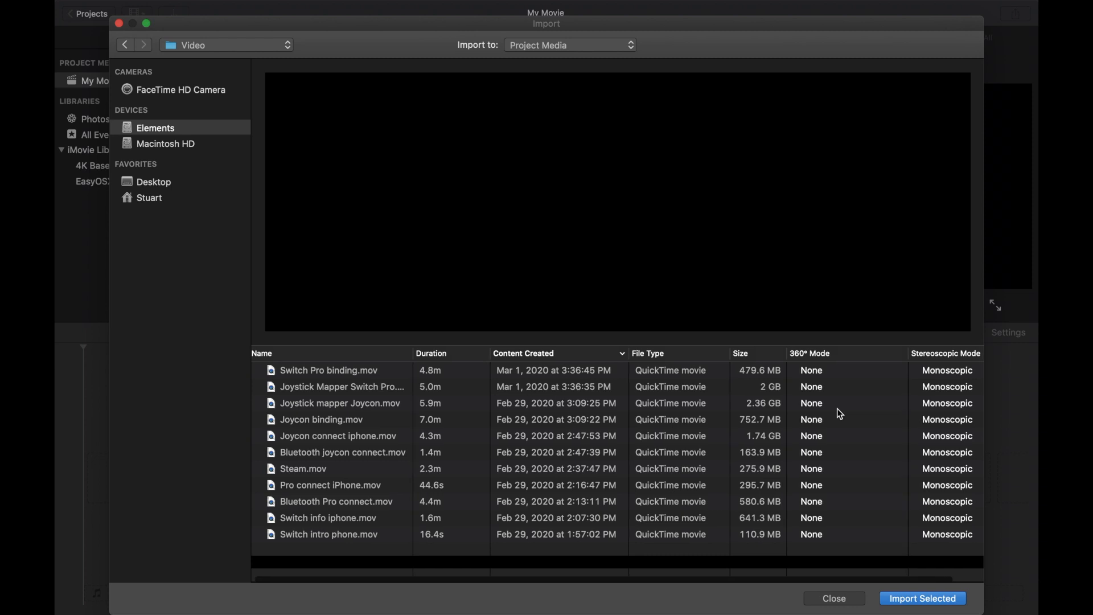
scroll(948, 392, "right", 3)
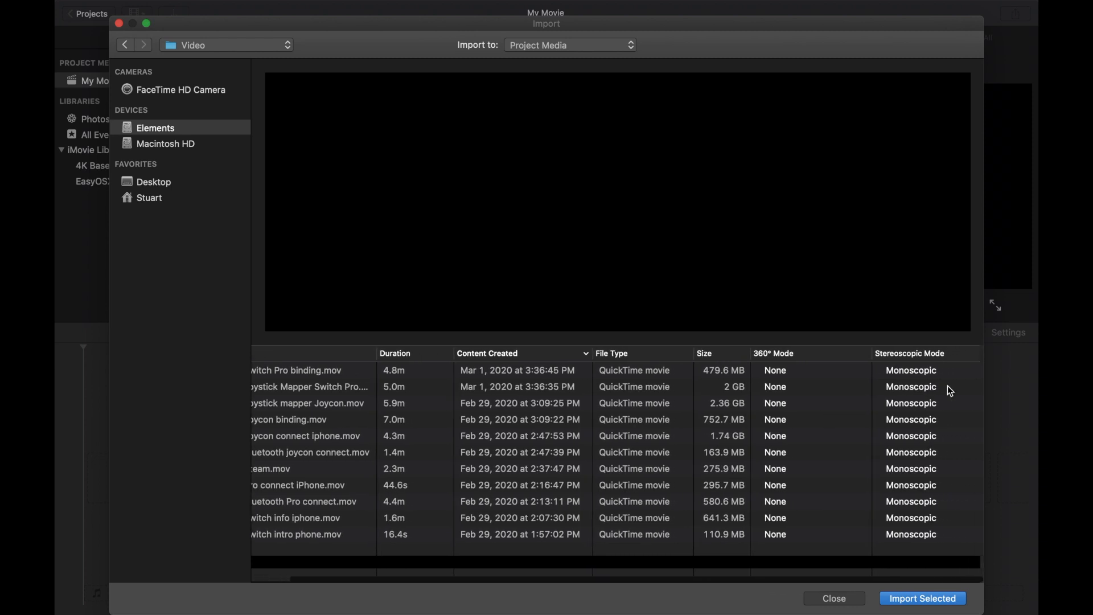
scroll(948, 392, "left", 5)
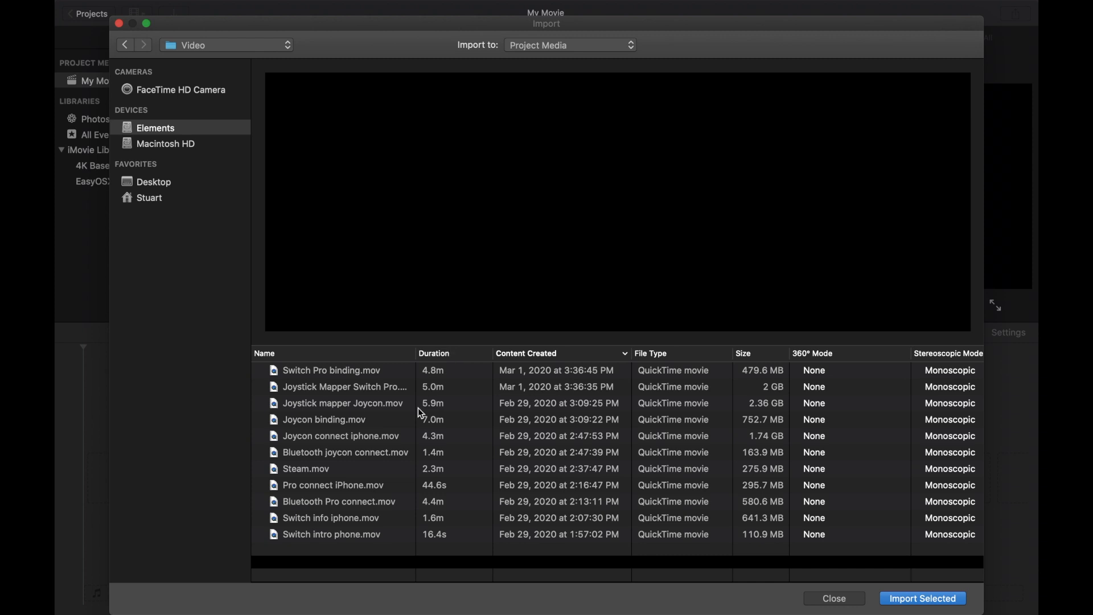
left_click(346, 536)
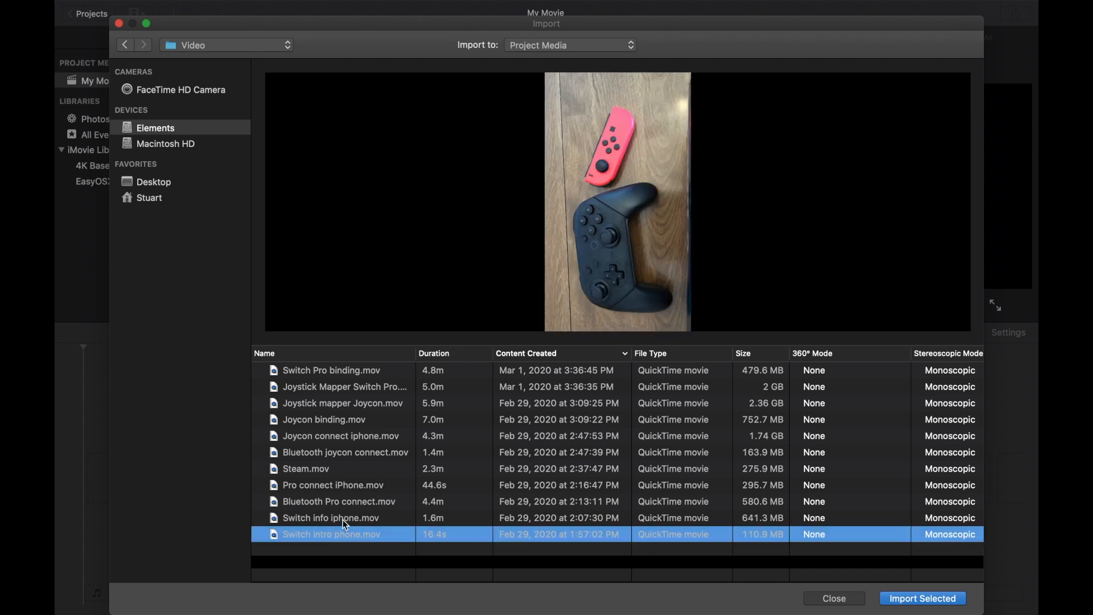
left_click(339, 518, "shift")
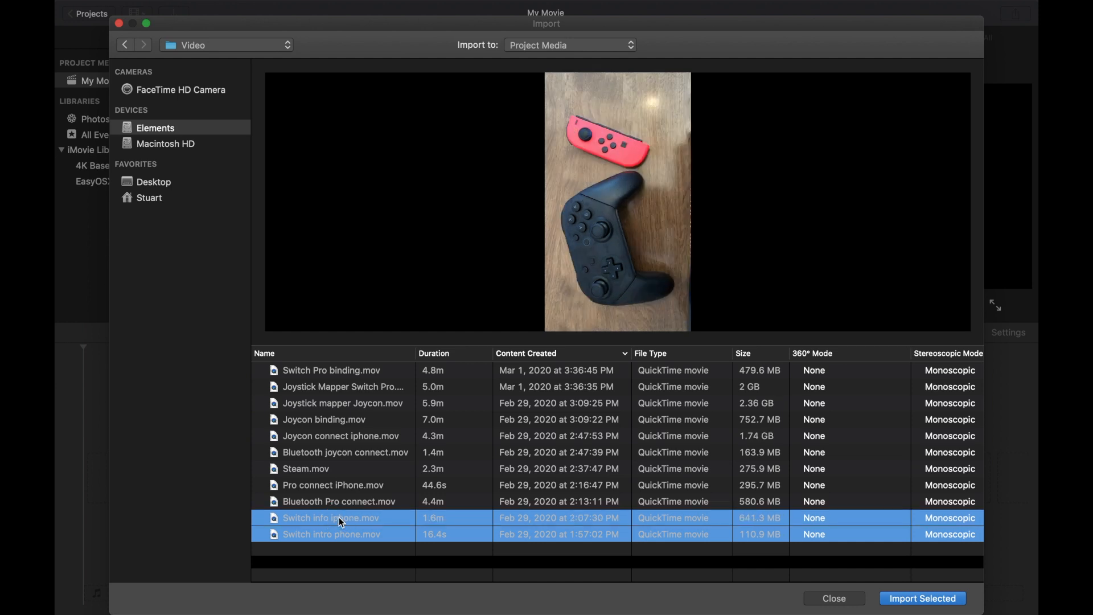
left_click(343, 484, "super")
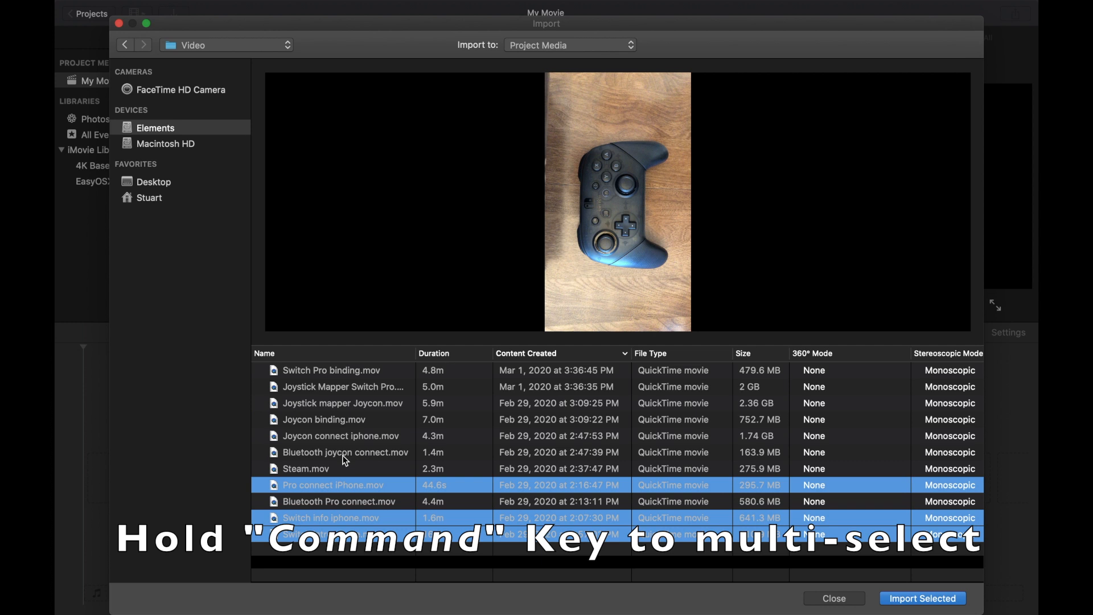
left_click(402, 523)
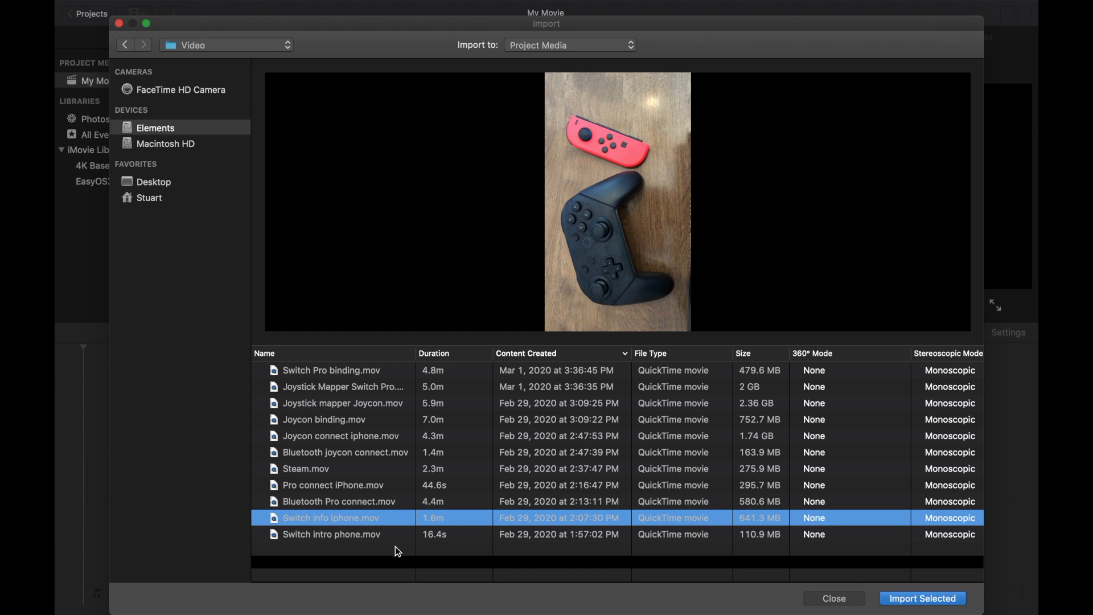
left_click(340, 534, "super")
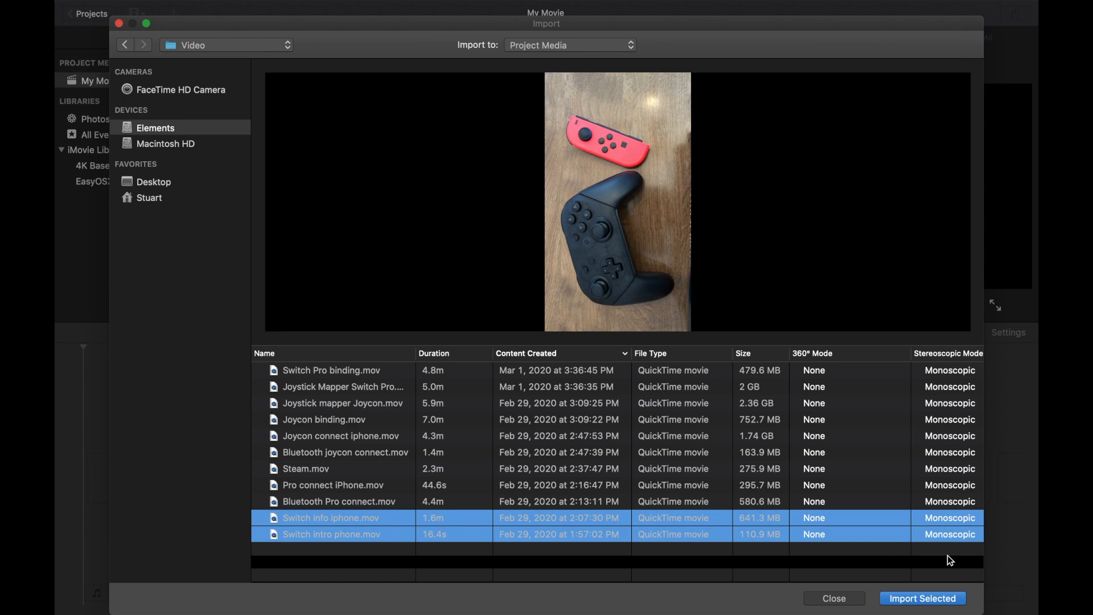
left_click(918, 601)
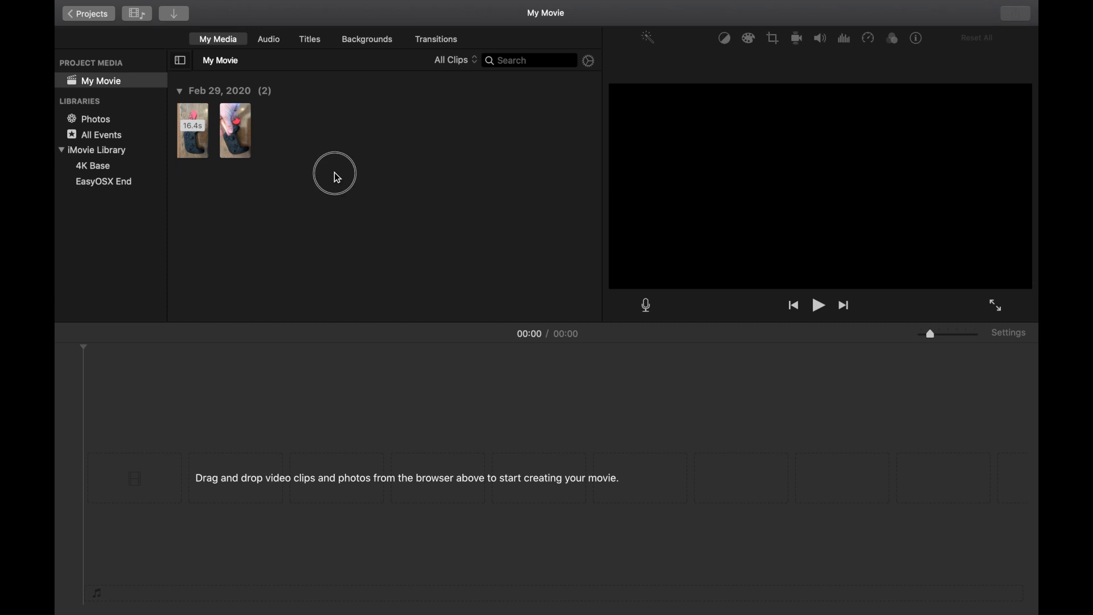
- Import the audio files Switch Control intro 2.m4a and Switch Controller Mac intro from the Switch Controllers Audio folder into the project media
left_click(177, 21)
key("super+Up")
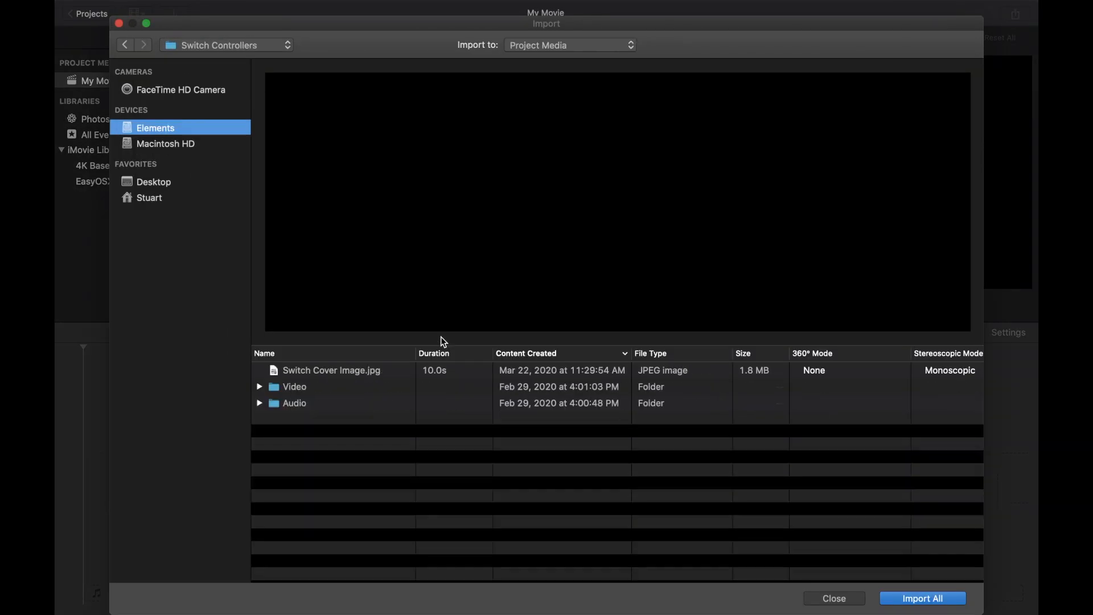
double_click(297, 403)
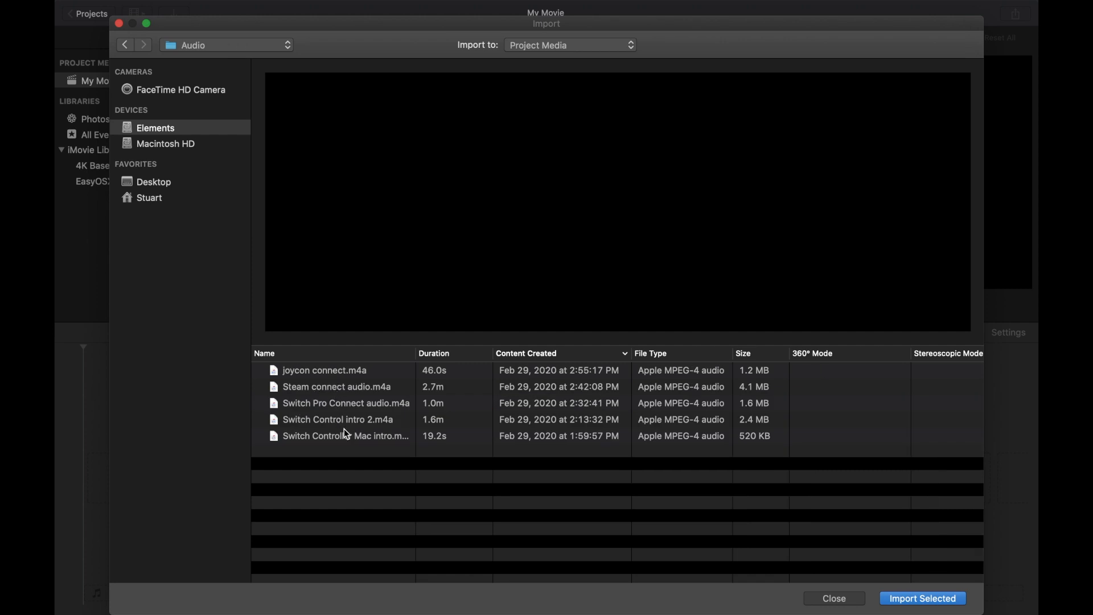
left_click(357, 422)
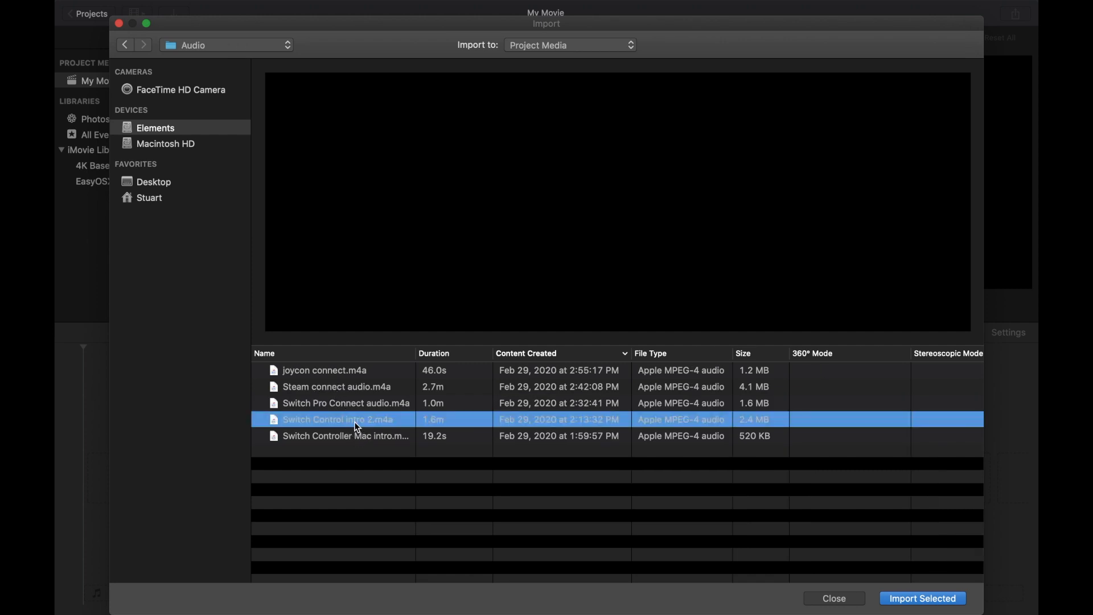
left_click(402, 437, "shift")
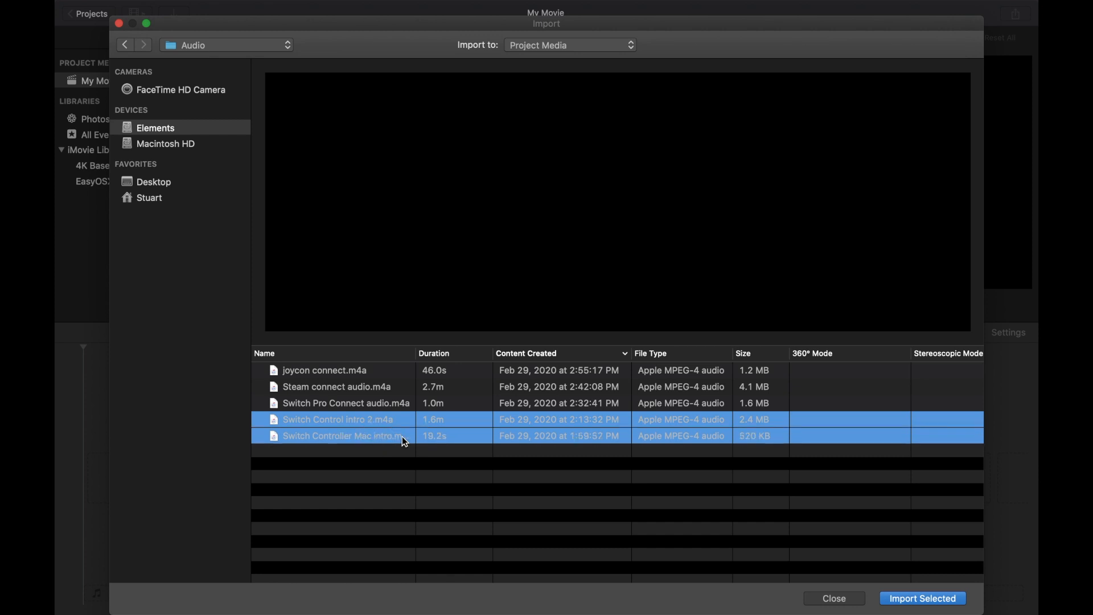
left_click(919, 600)
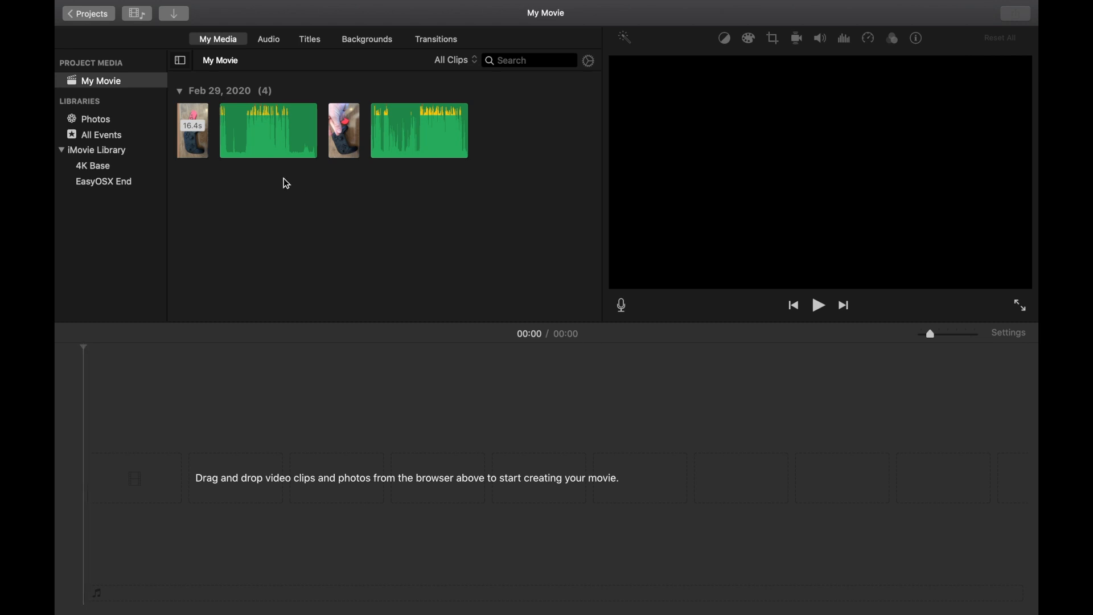
- Preview the 16.4-second video clip from the project media, stopping playback partway through
left_click(408, 125)
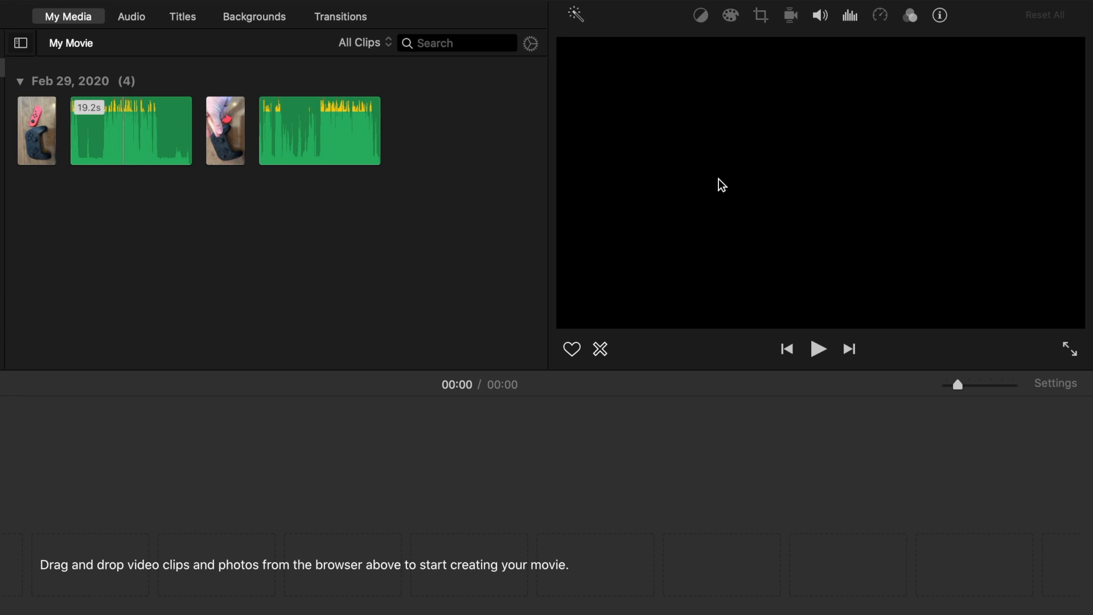
left_click(27, 137)
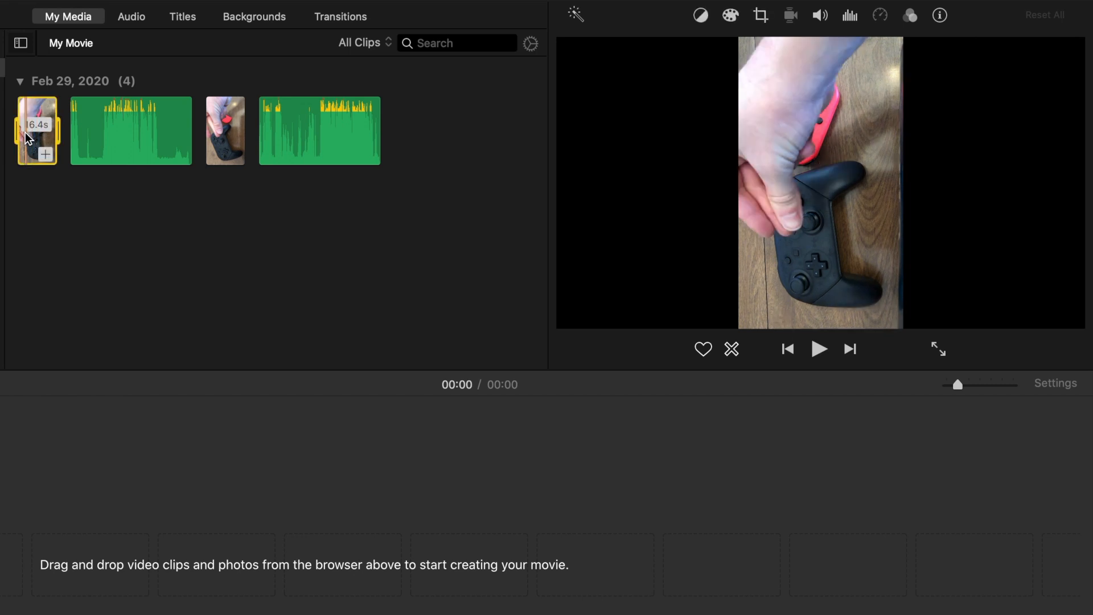
left_click(682, 409)
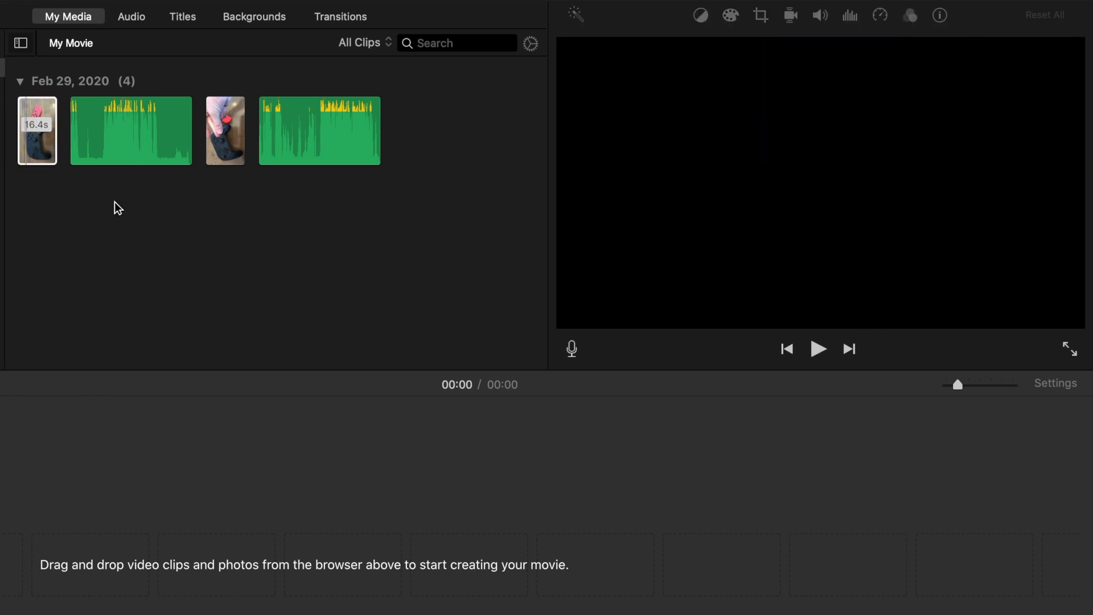
left_click(27, 141)
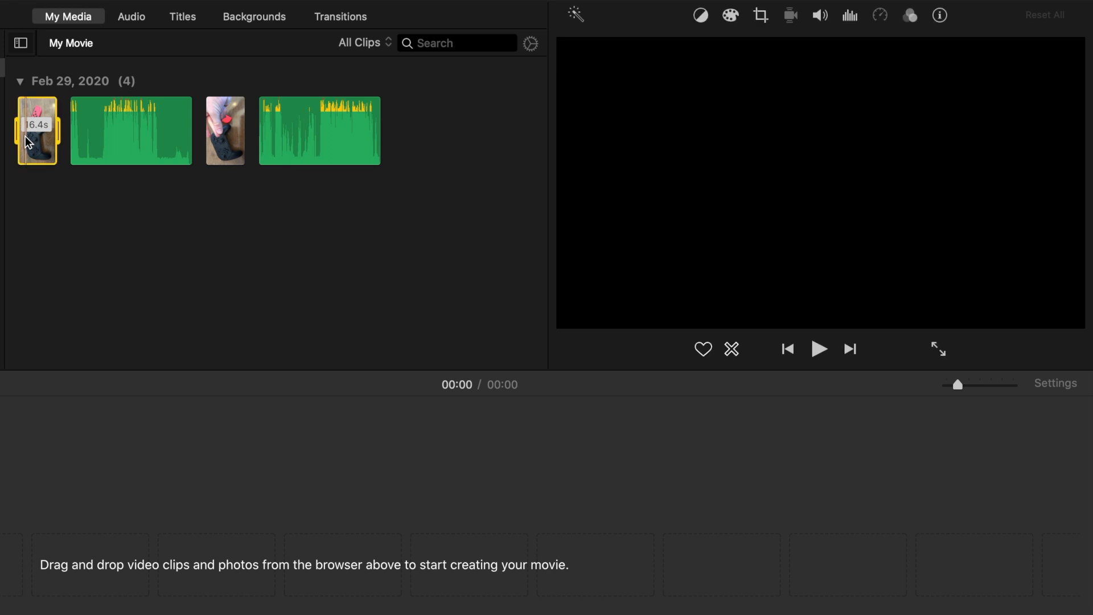
key("space")
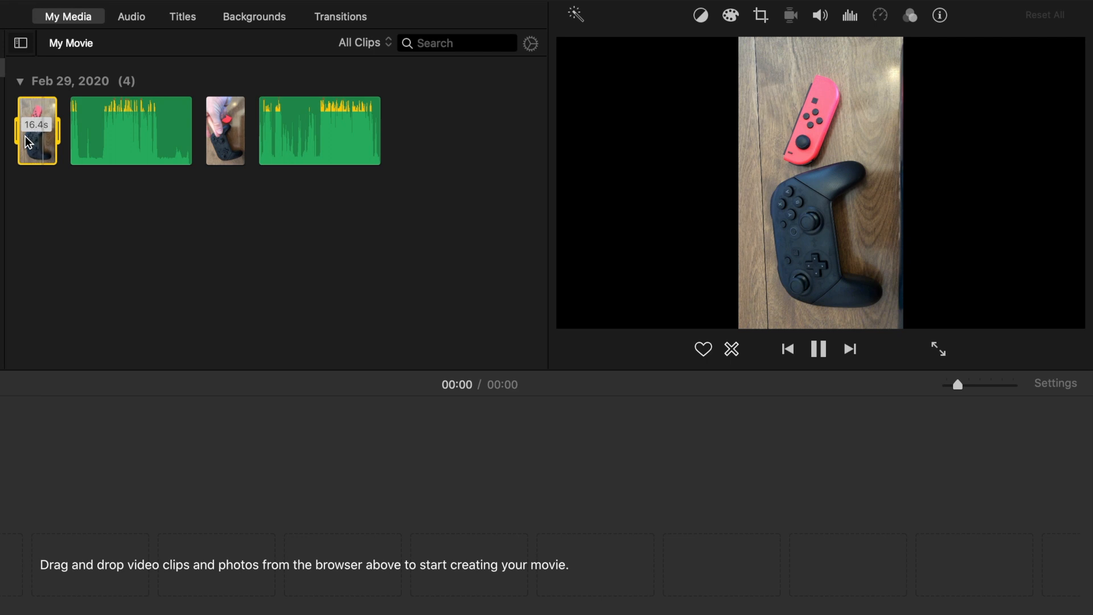
key("space")
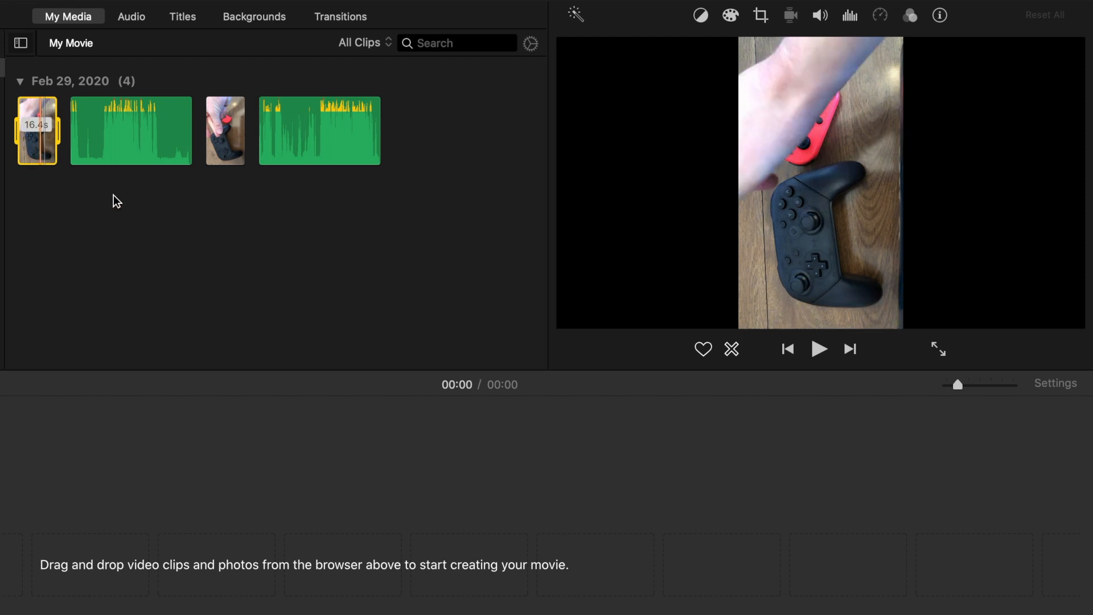
- Listen to part of the 19.2-second audio clip in the project media, and deselect it
left_click(98, 134)
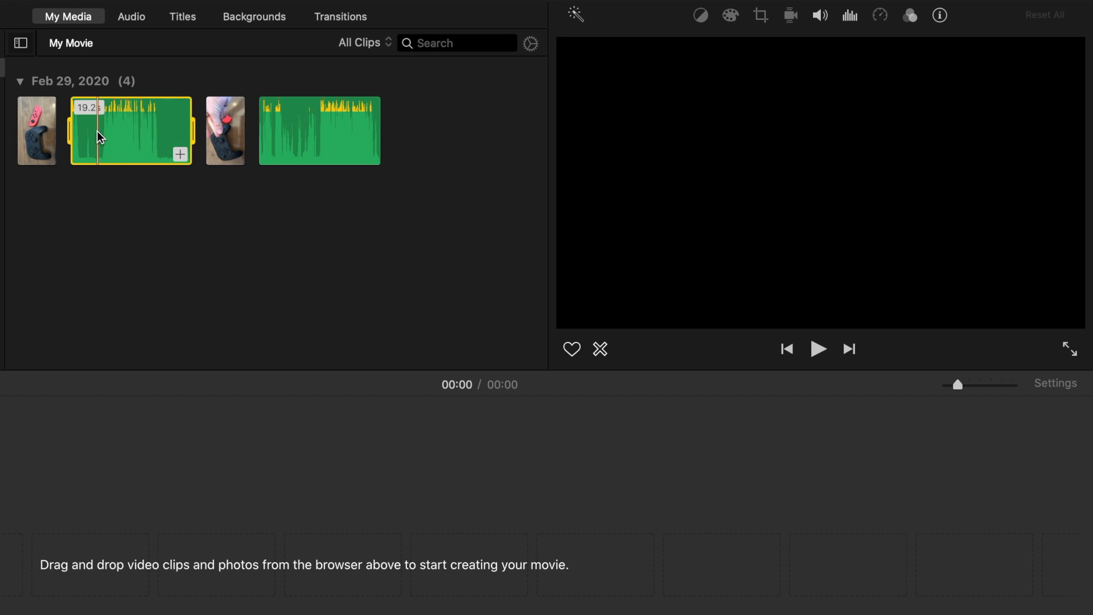
key("space")
key("space")
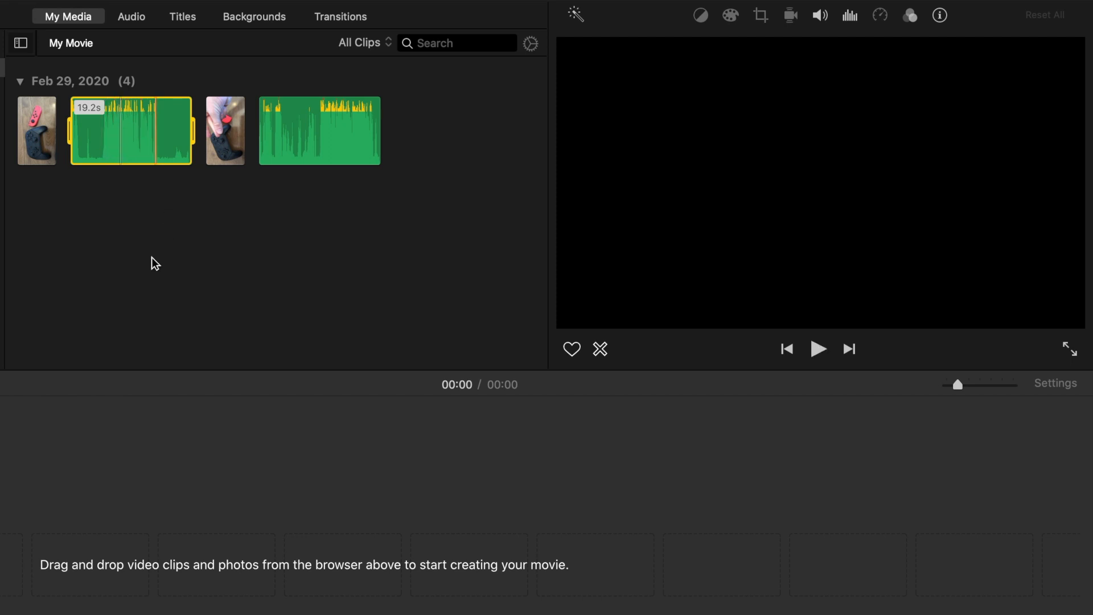
left_click(81, 241)
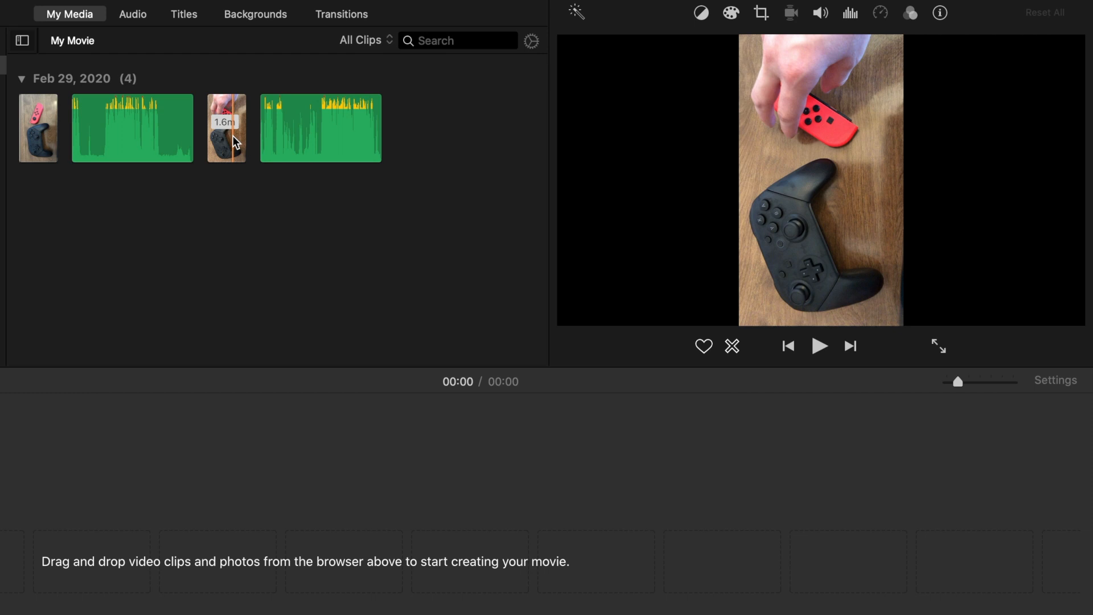
- Look at the media browser's clip filter options and the rating commands available for the 1.6-minute audio clip
left_click(378, 42)
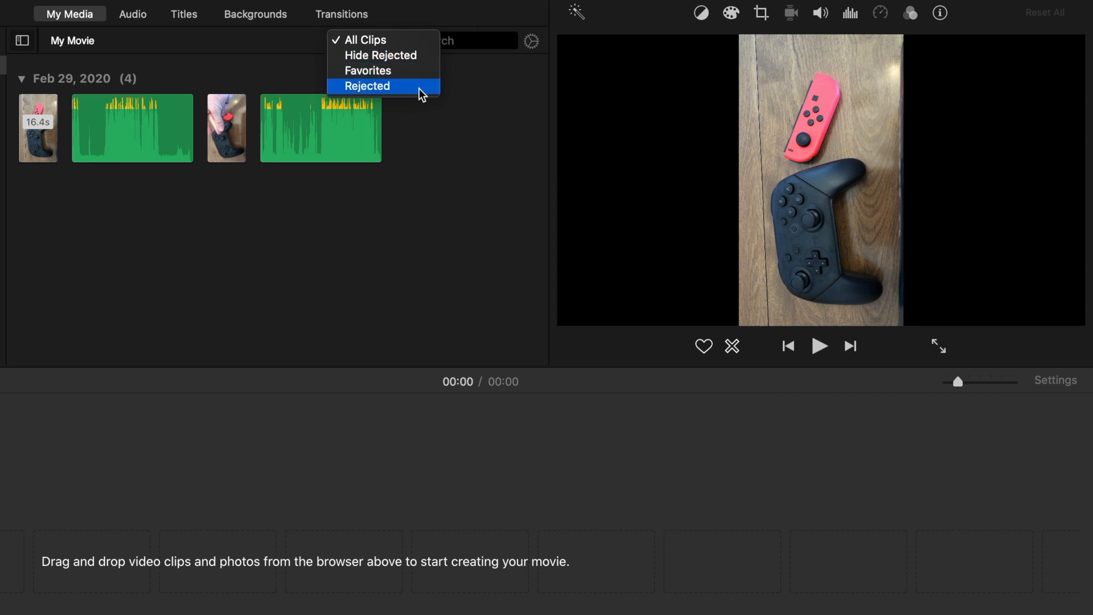
left_click(434, 203)
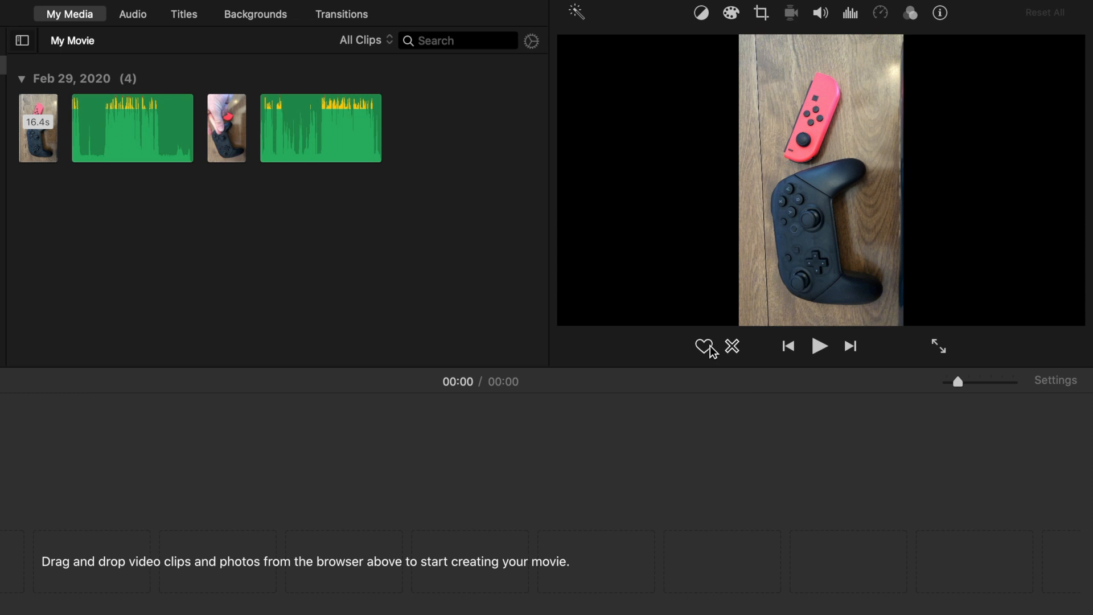
right_click(309, 138)
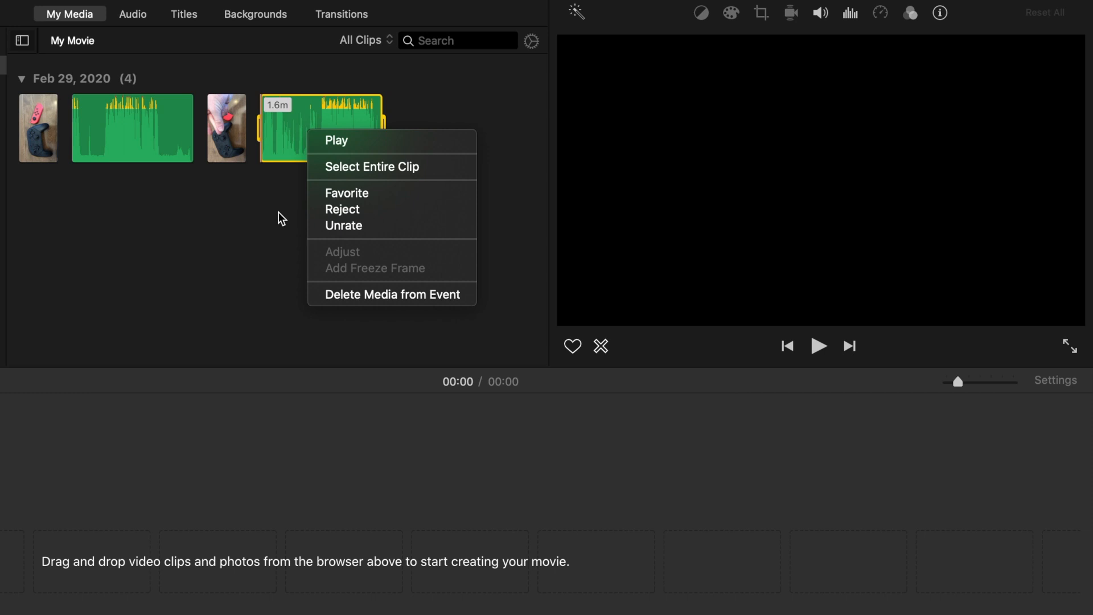
left_click(227, 222)
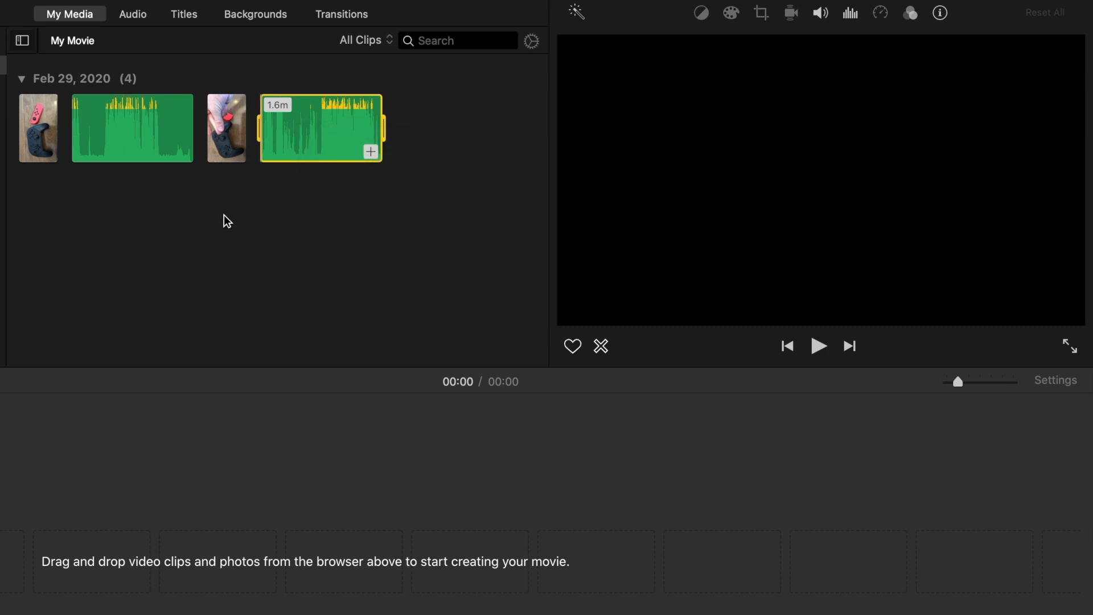
- Mark the 1.6-minute audio clip as Reject and the 1.6-minute video clip as Favorite
right_click(307, 134)
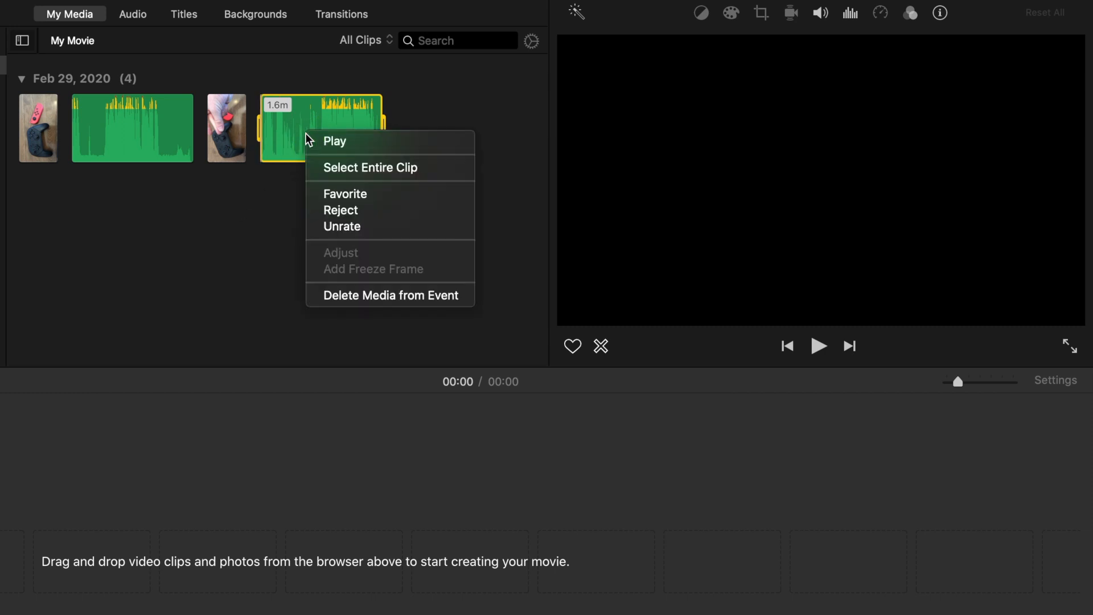
left_click(331, 212)
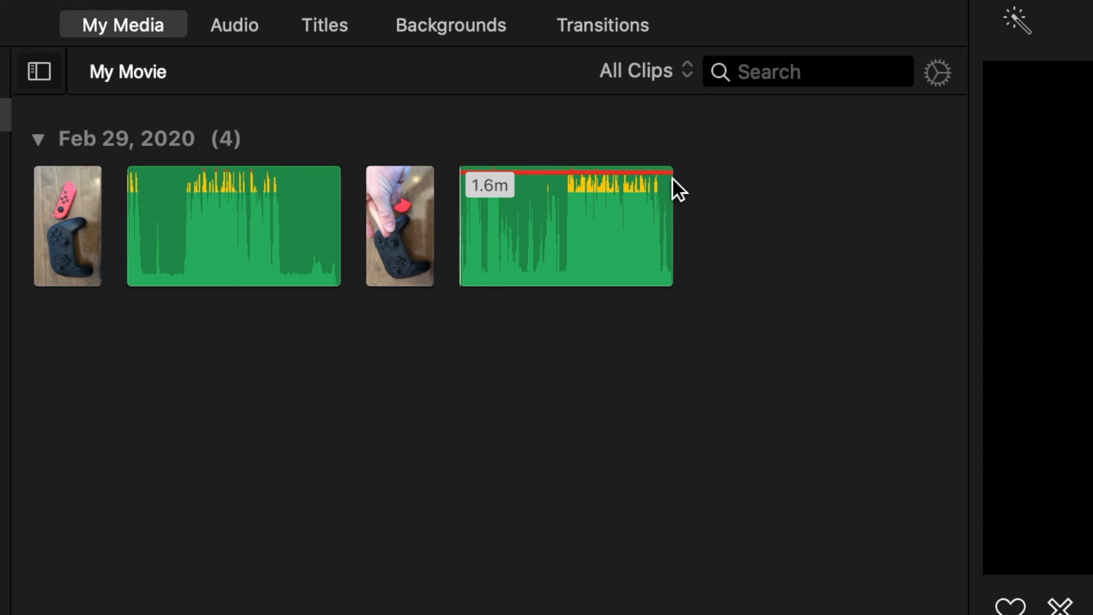
left_click(389, 266)
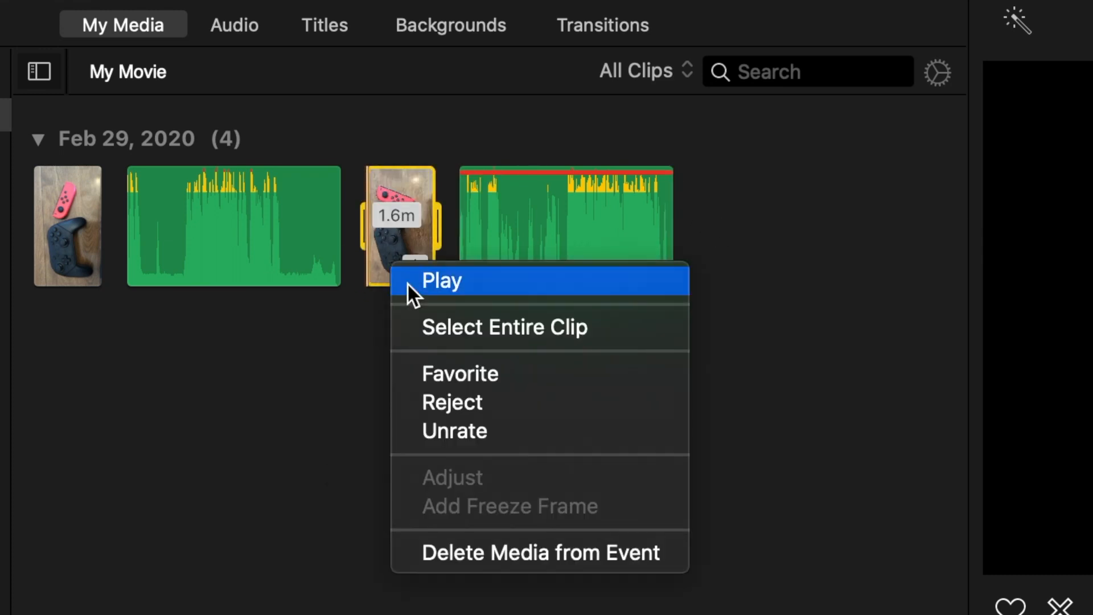
left_click(464, 374)
left_click(592, 449)
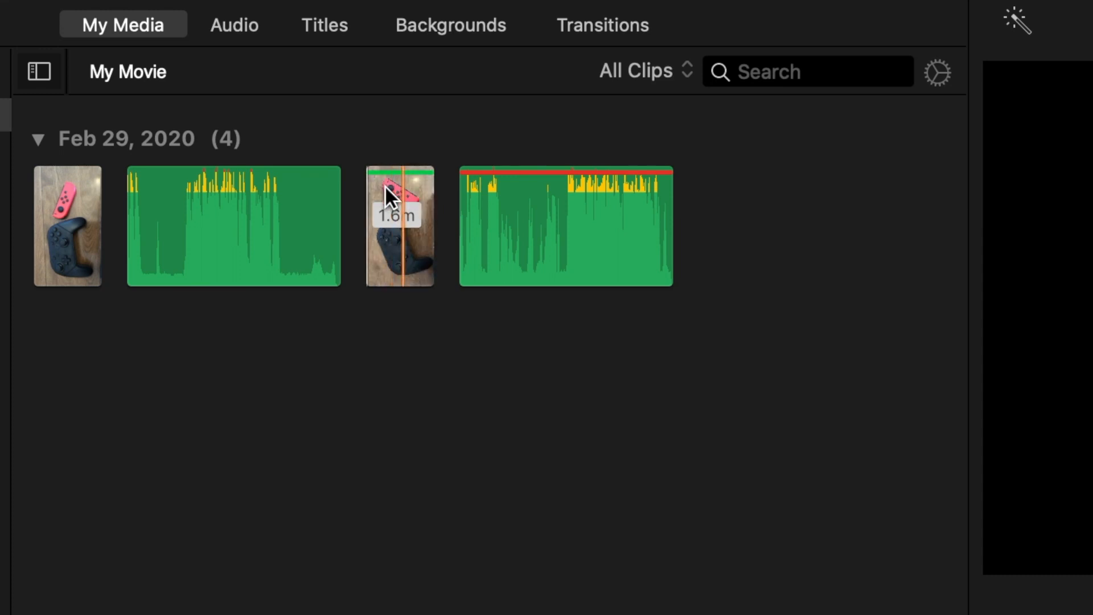
- View the project media filtered by Hide Rejected and by Favorites, and return to All Clips
left_click(666, 67)
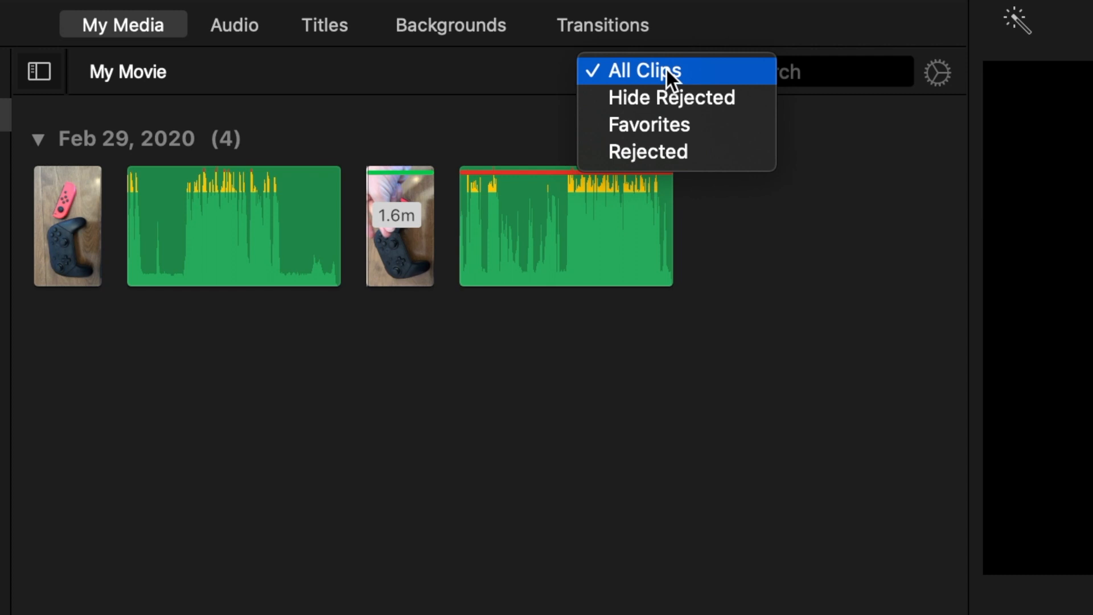
left_click(675, 100)
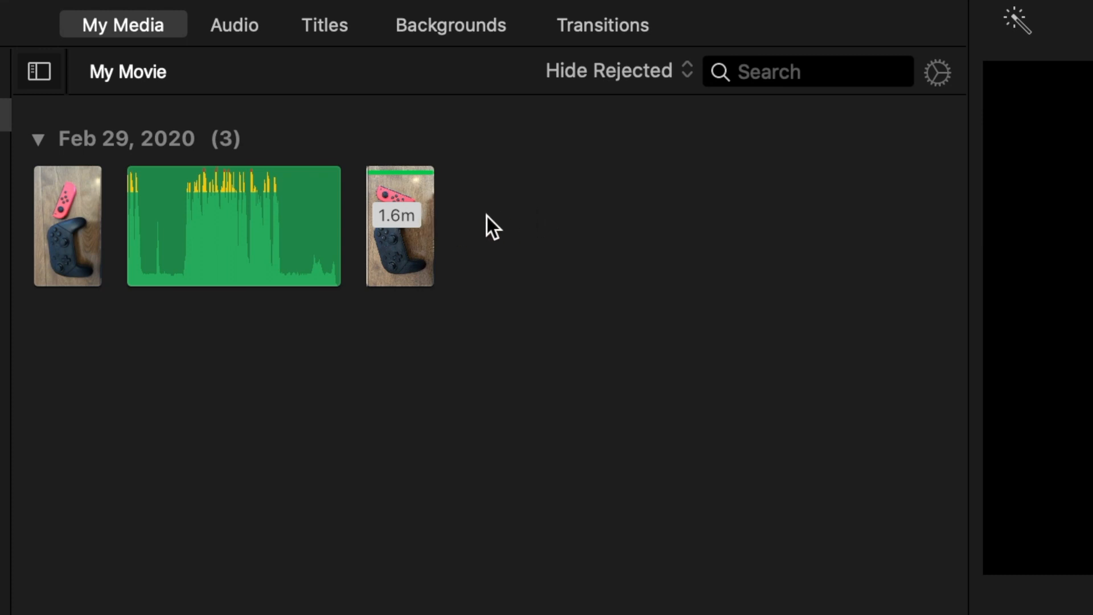
left_click(622, 74)
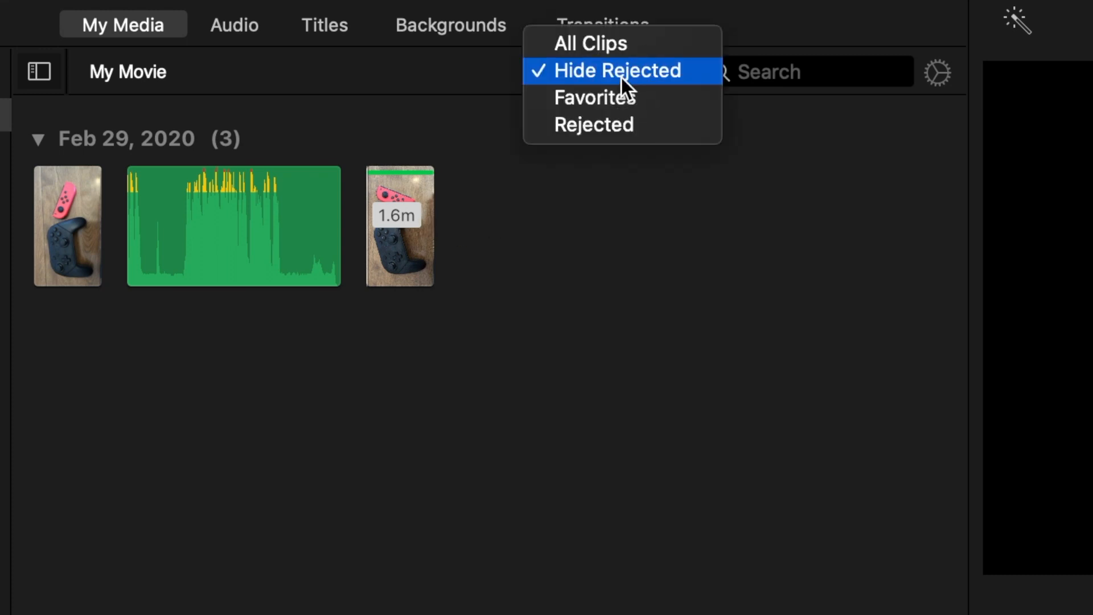
left_click(622, 97)
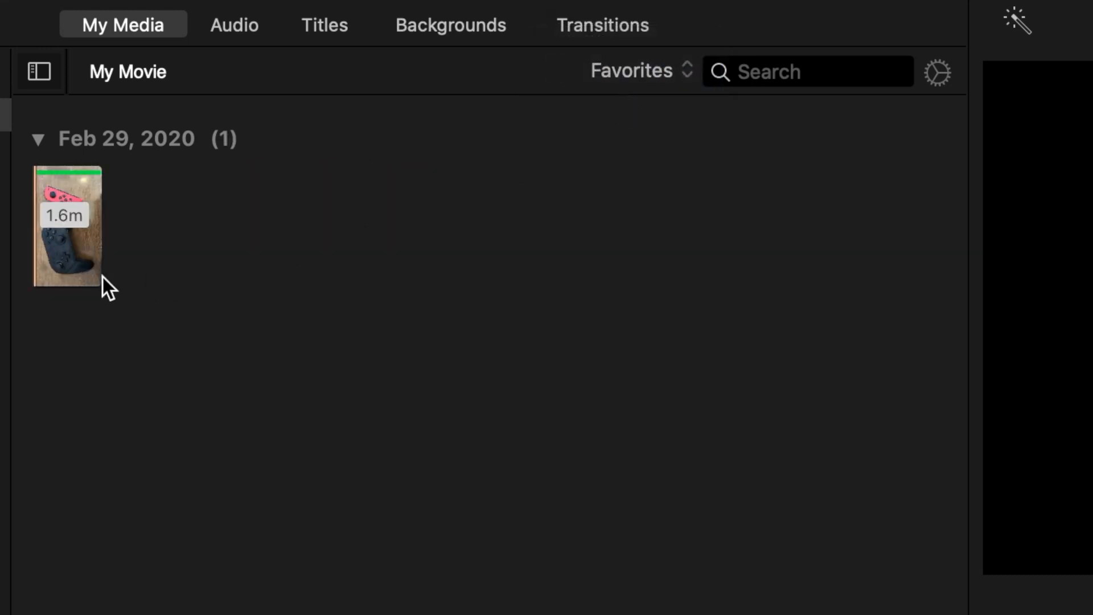
left_click(664, 70)
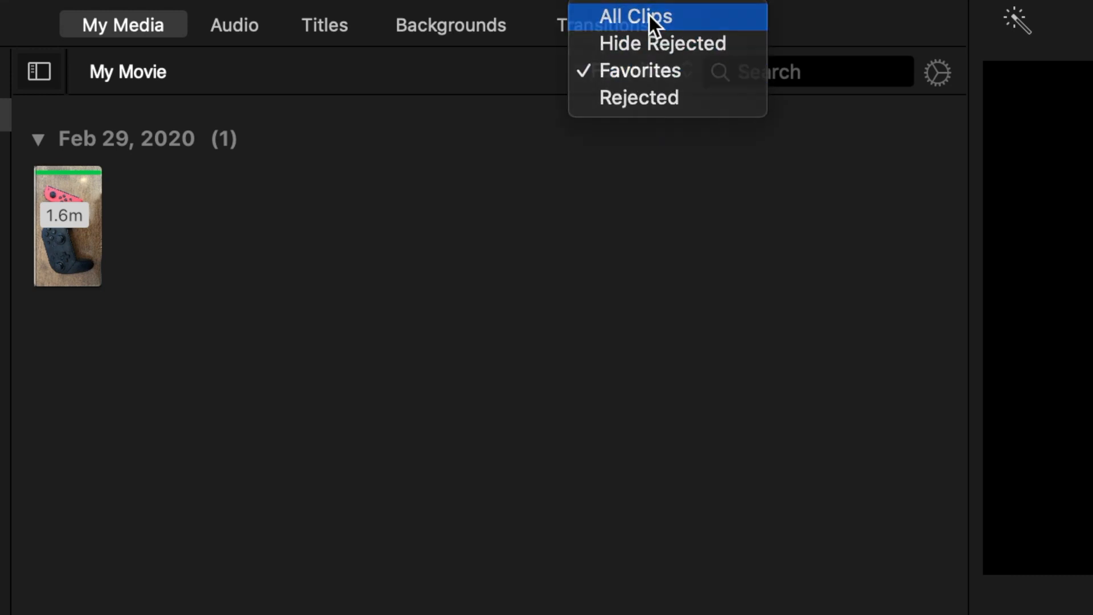
left_click(649, 15)
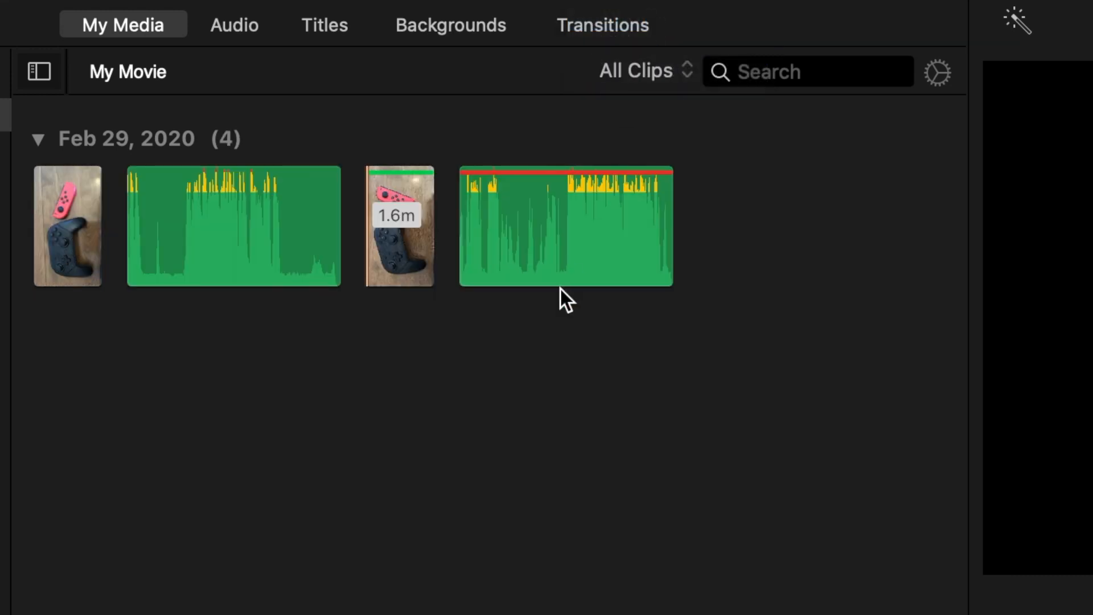
- Remove the rejected rating from the 1.6-minute audio clip and deselect it
right_click(579, 260)
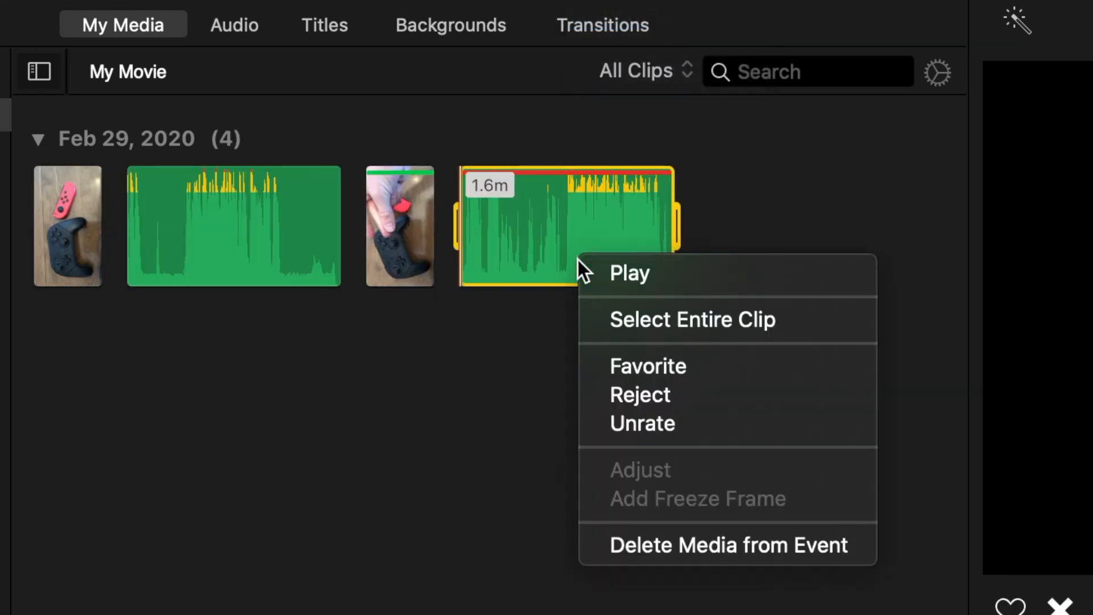
left_click(616, 421)
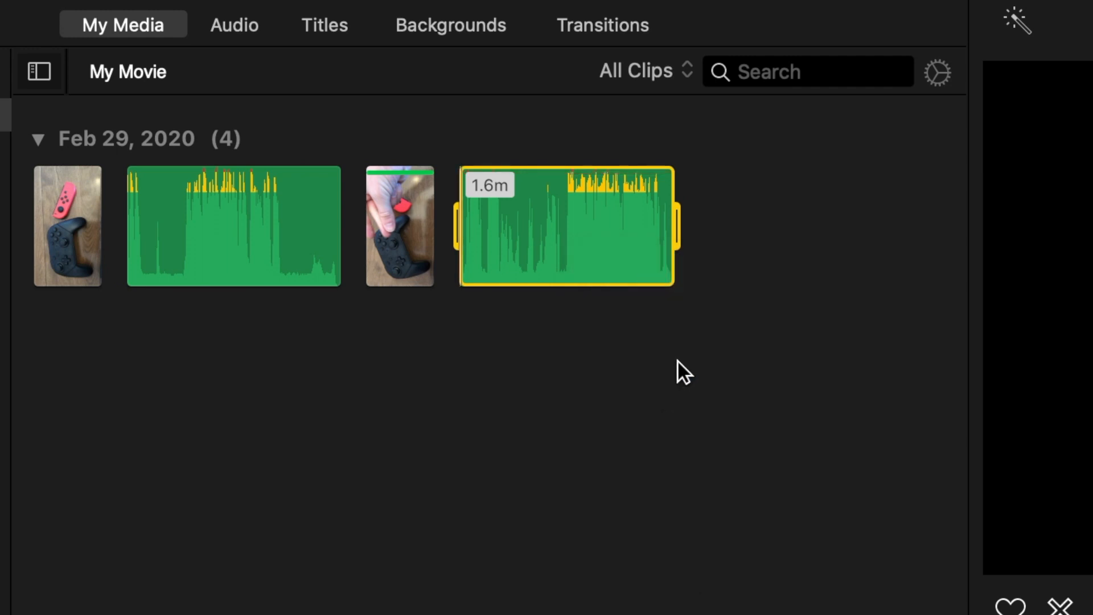
left_click(753, 209)
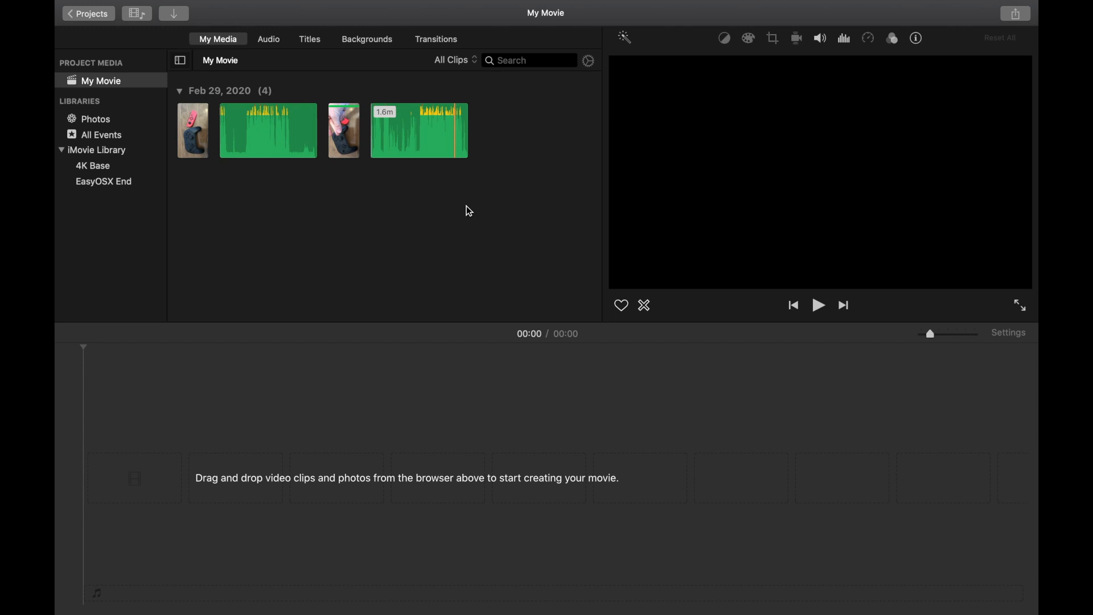
- Add the entire 16.4-second video clip to the start of the empty timeline
left_click(248, 488)
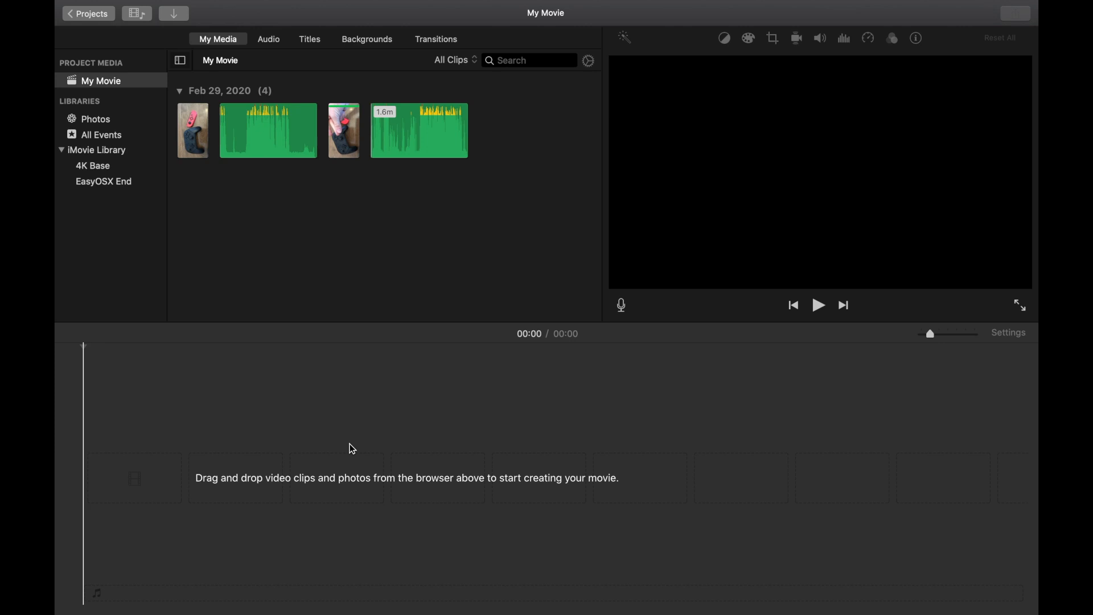
left_click(193, 142)
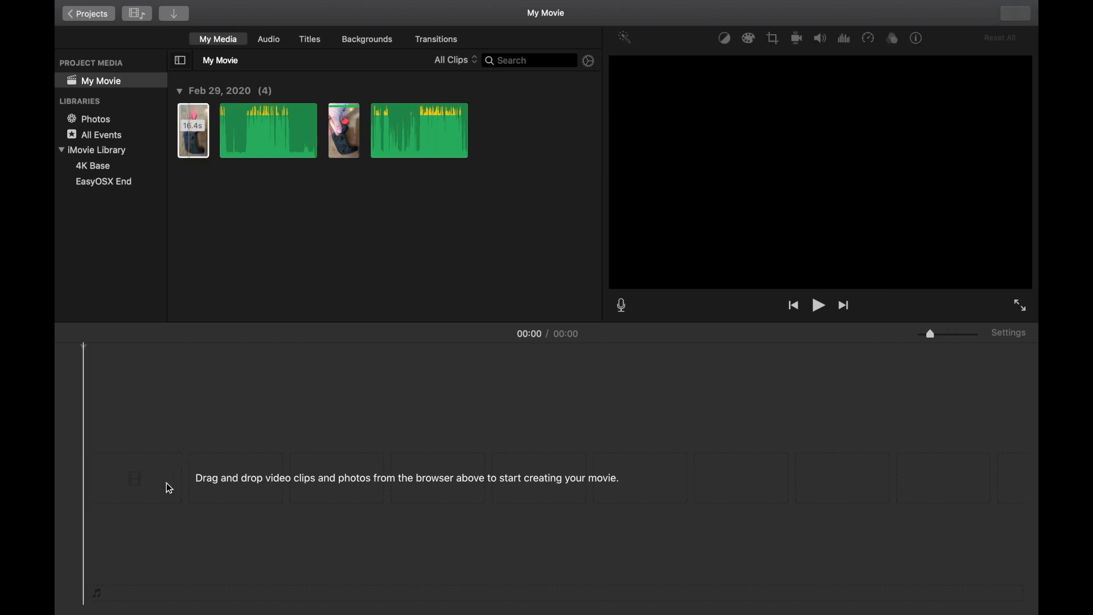
left_click(196, 133)
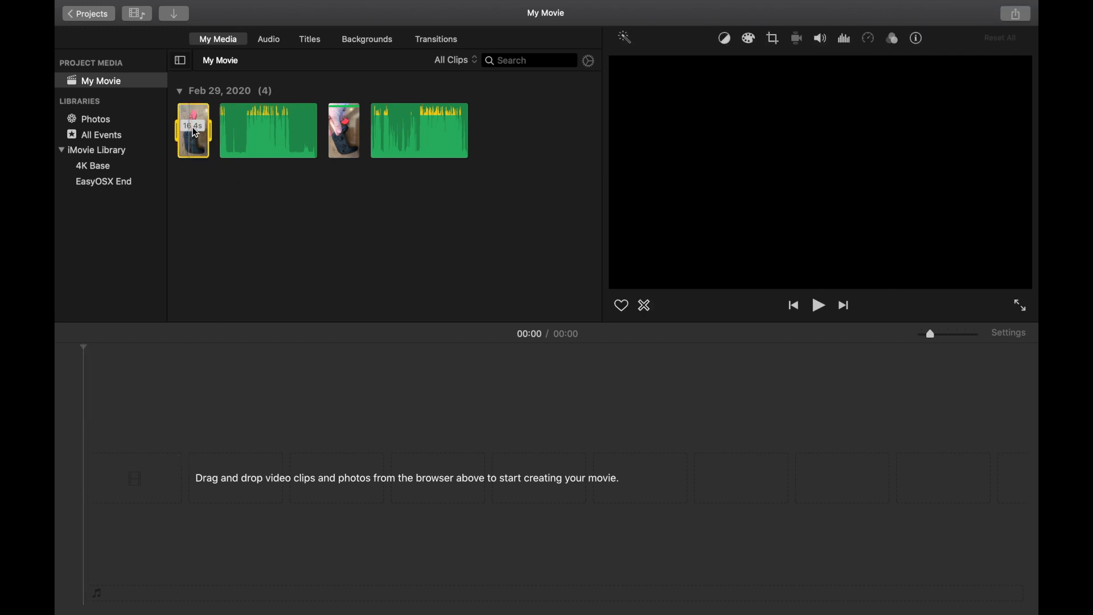
left_click_drag(195, 133, 99, 479)
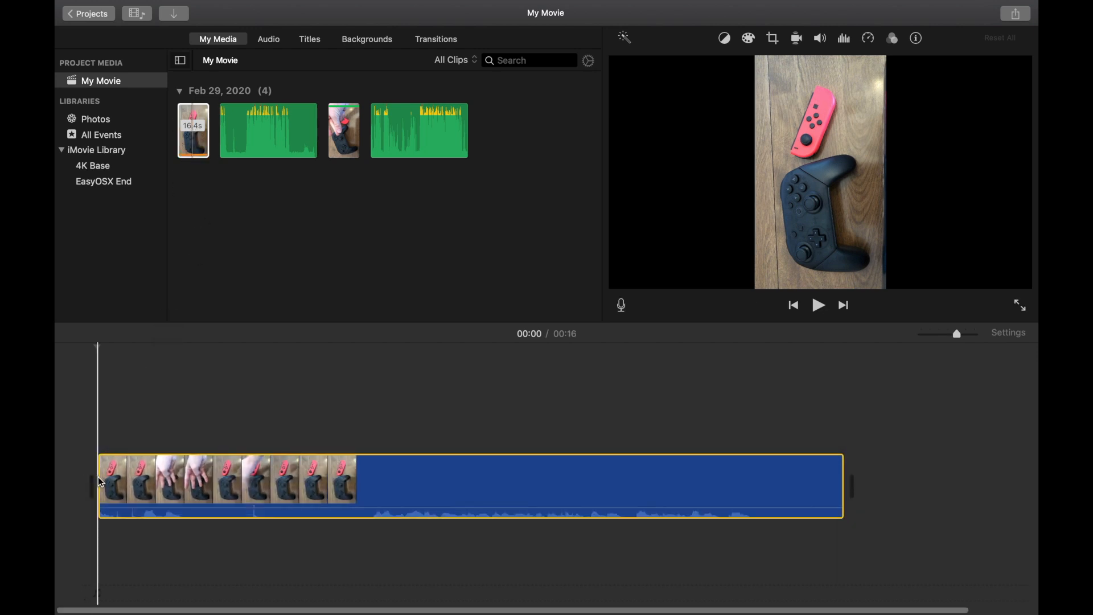
- Skim the video clip in the timeline, play its first 4 seconds from the beginning, and return the playhead to the start
left_click(346, 409)
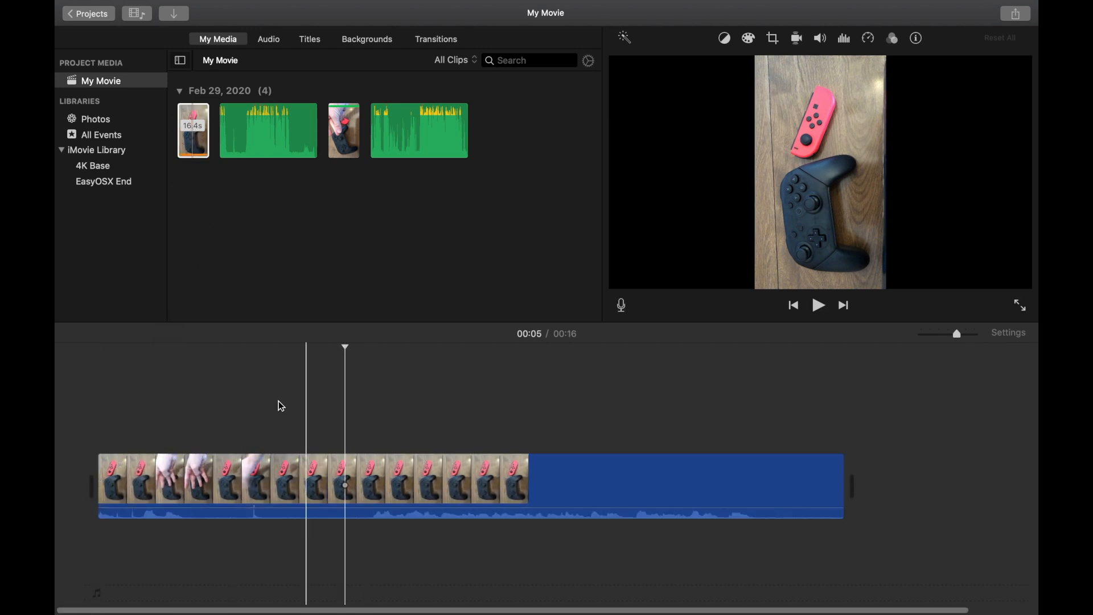
left_click(149, 415)
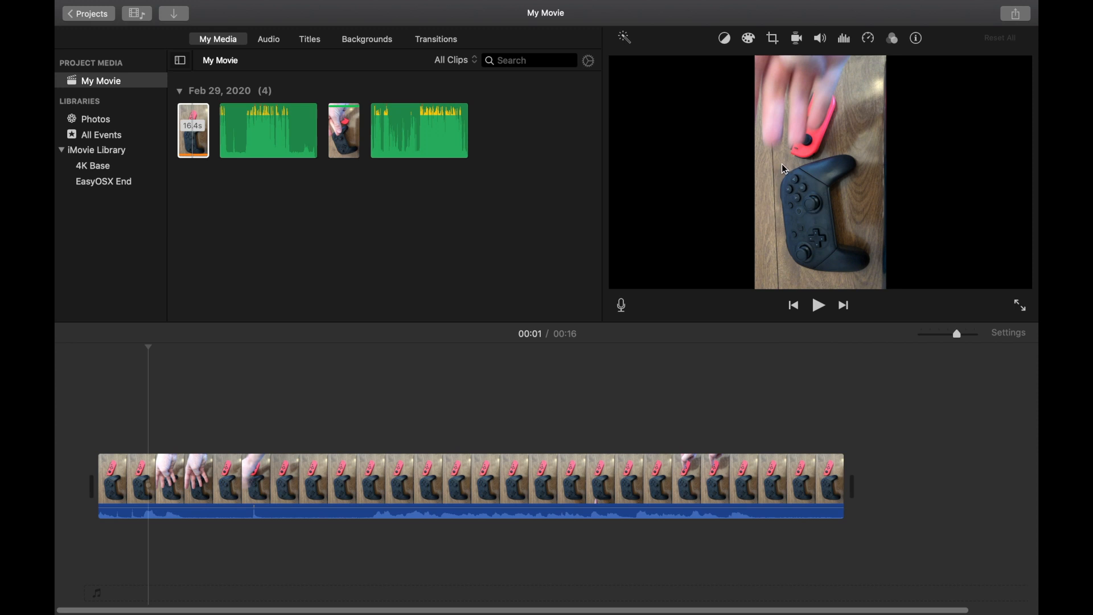
left_click(98, 438)
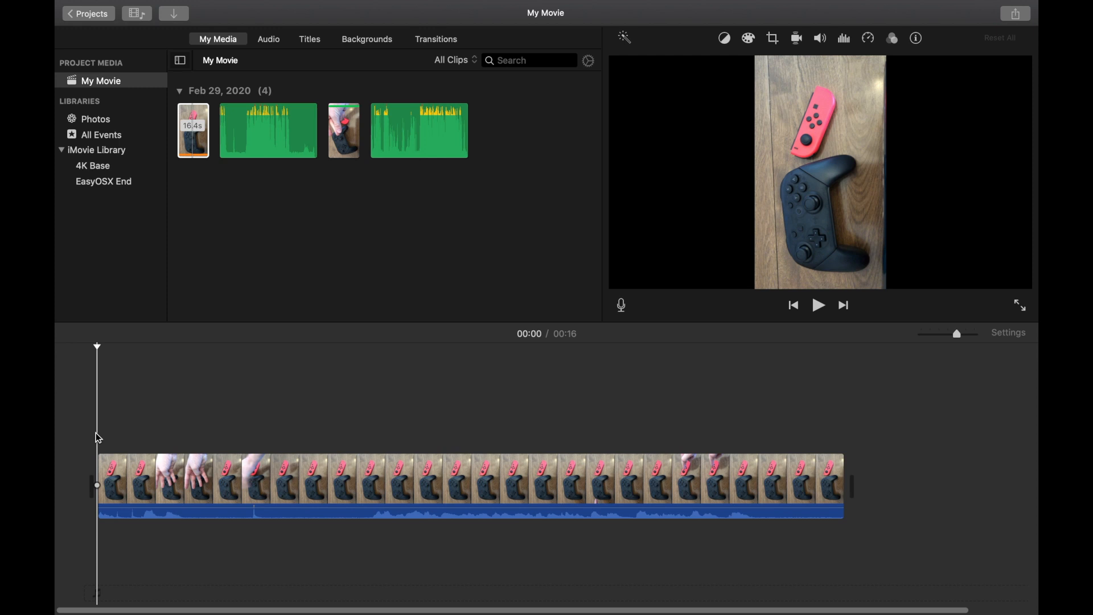
key("space")
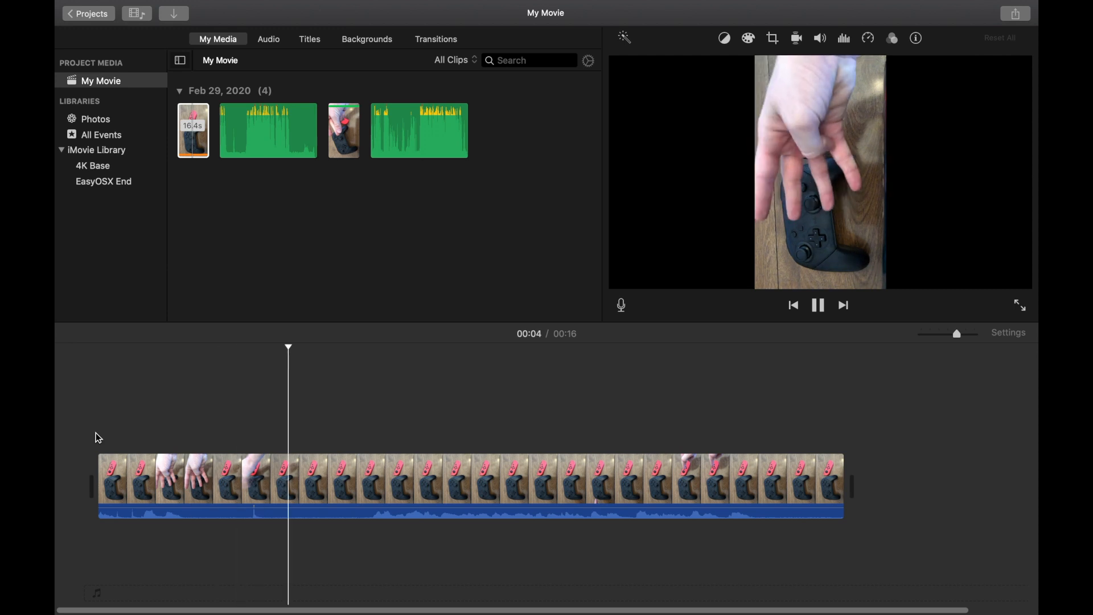
key("space")
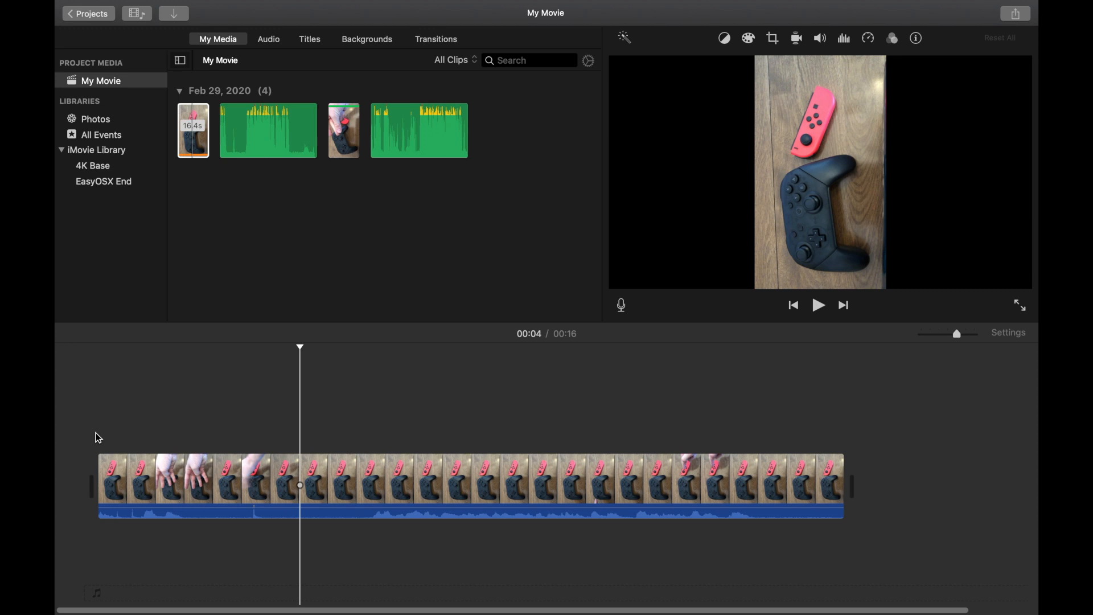
left_click(98, 437)
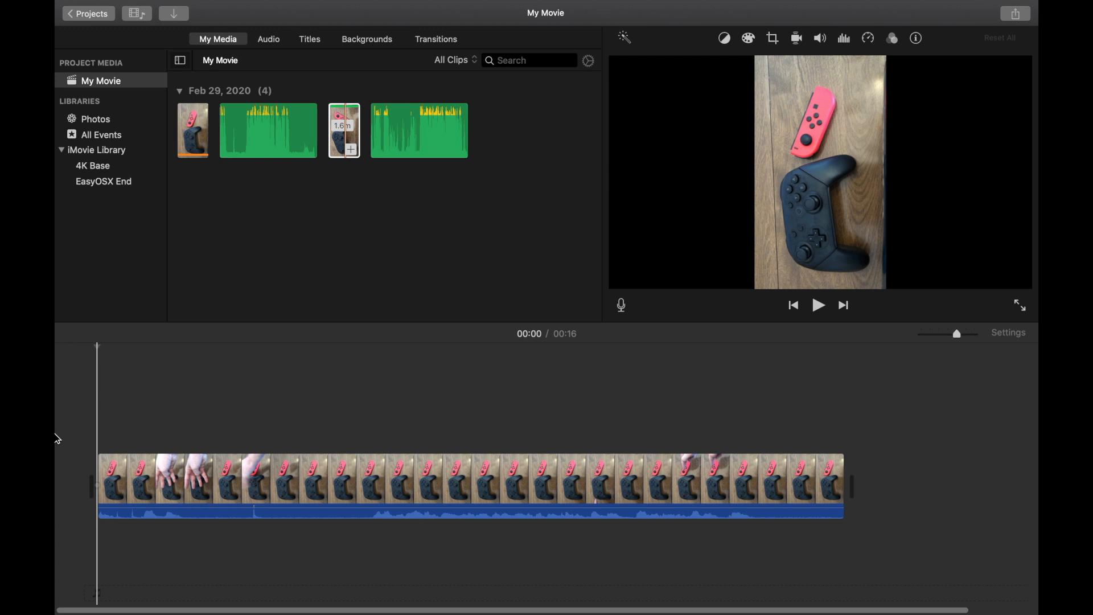
- Examine the timeline clip from start to end at smaller and larger zoom levels
key("super+minus")
key("super+minus")
key("super+plus")
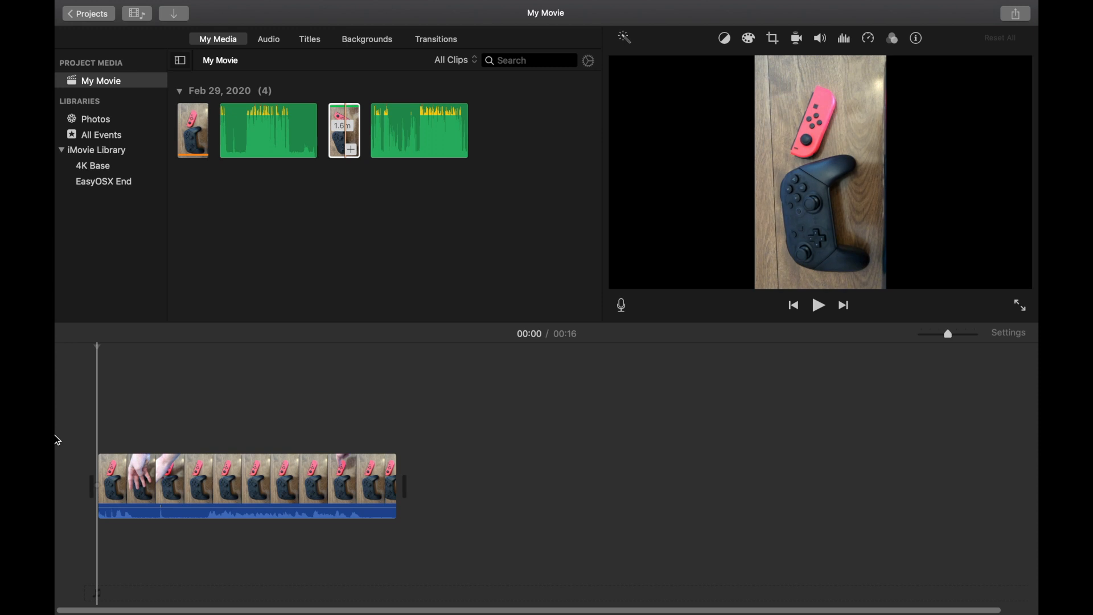
left_click(949, 335)
left_click_drag(948, 335, 967, 335)
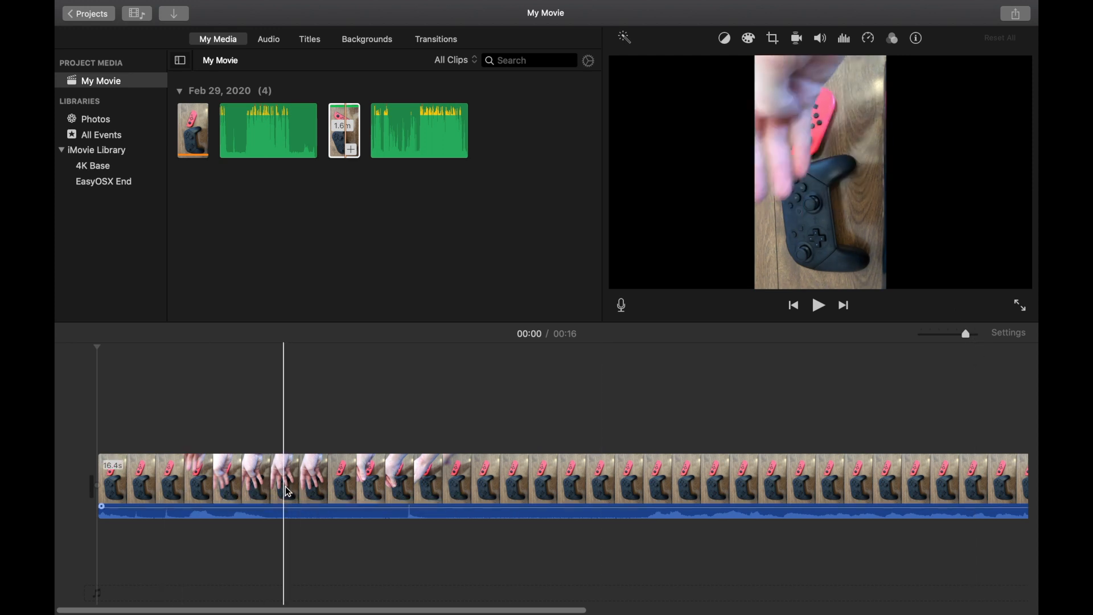
scroll(199, 493, "right", 10)
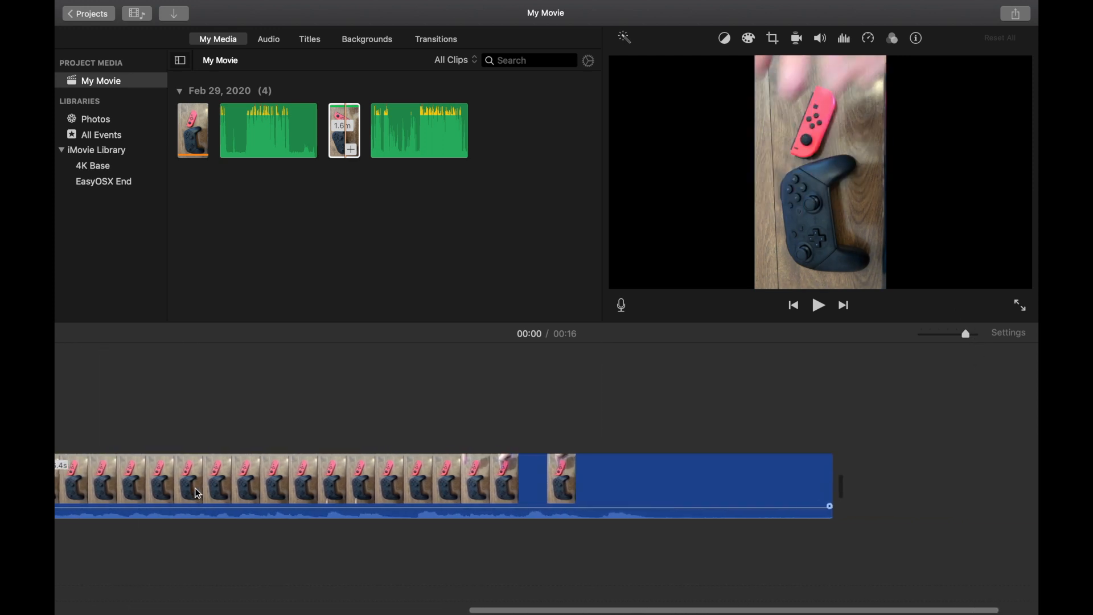
scroll(199, 493, "left", 10)
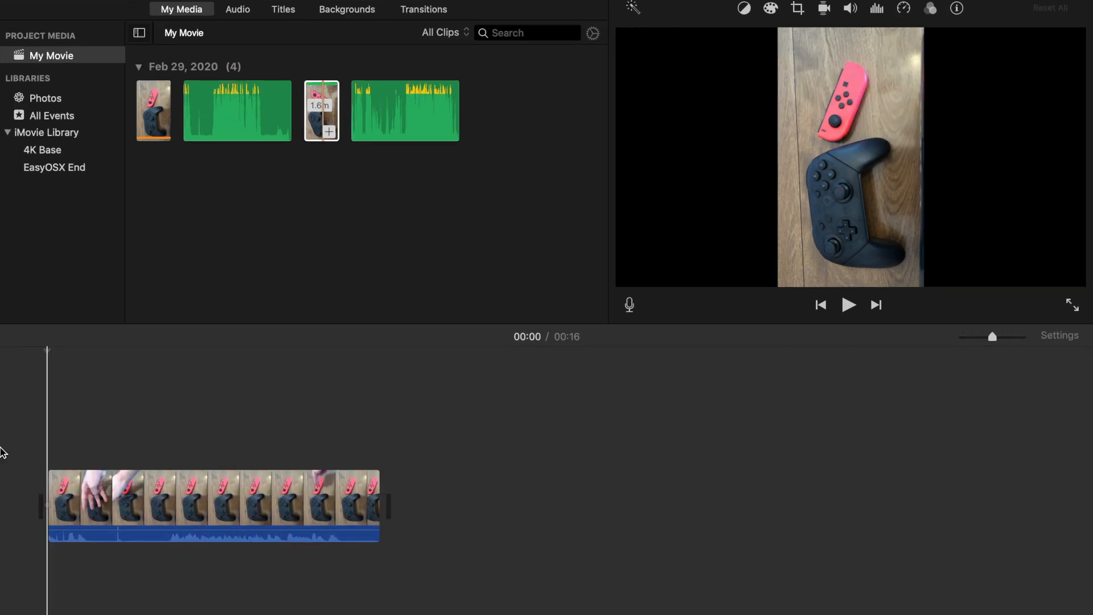
- Attach the 19.2-second Switch Controller Mac intro audio clip beneath the video clip, starting at the beginning of the timeline
left_click(320, 110)
left_click_drag(320, 110, 299, 266)
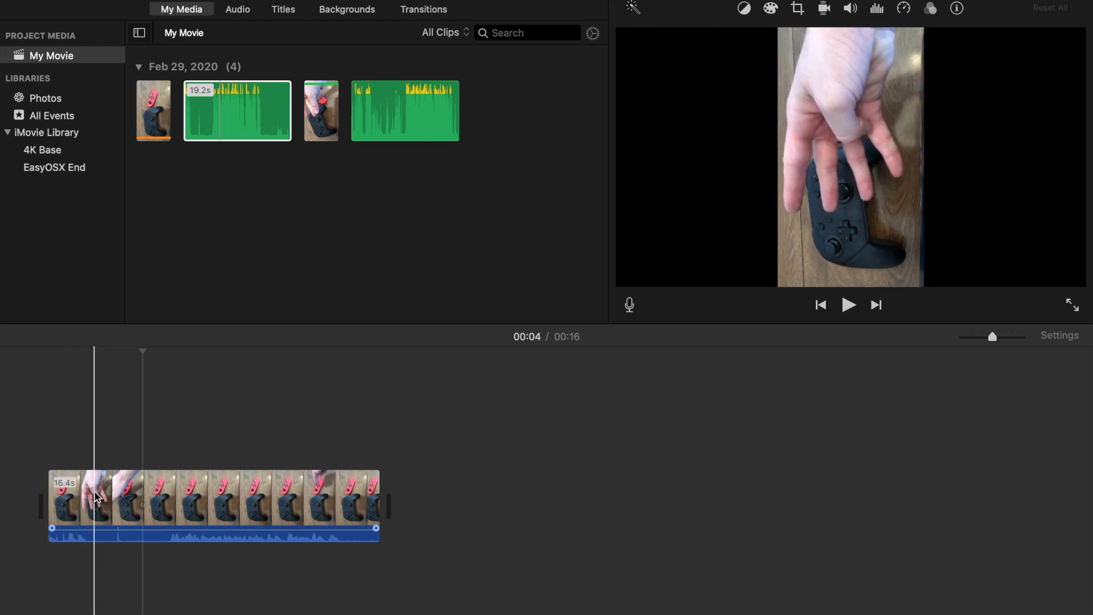
key("super+plus")
scroll(94, 497, "left", 3)
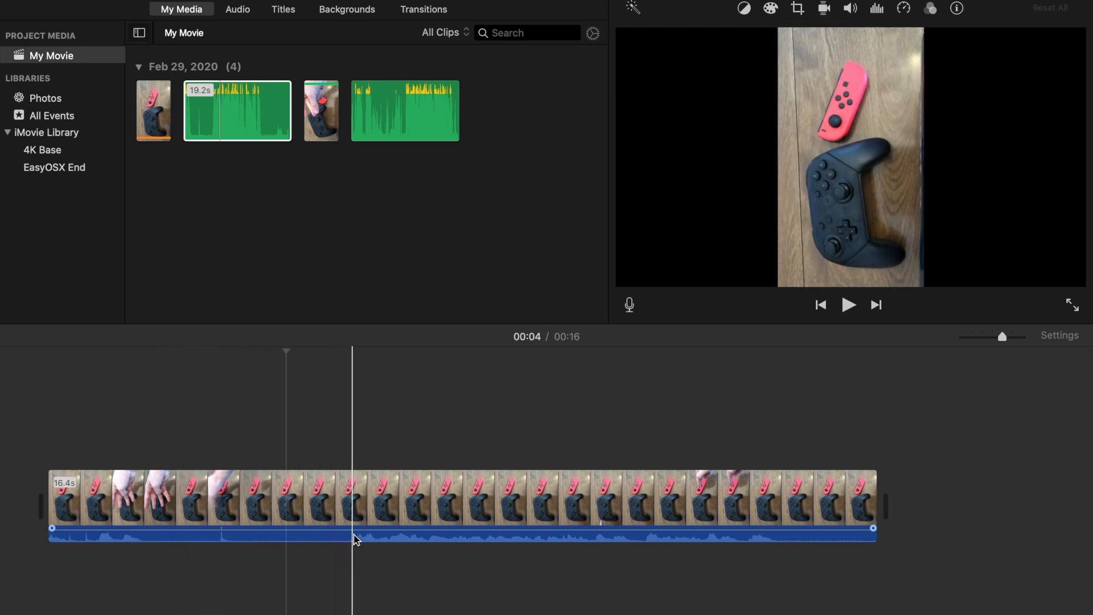
left_click(244, 131)
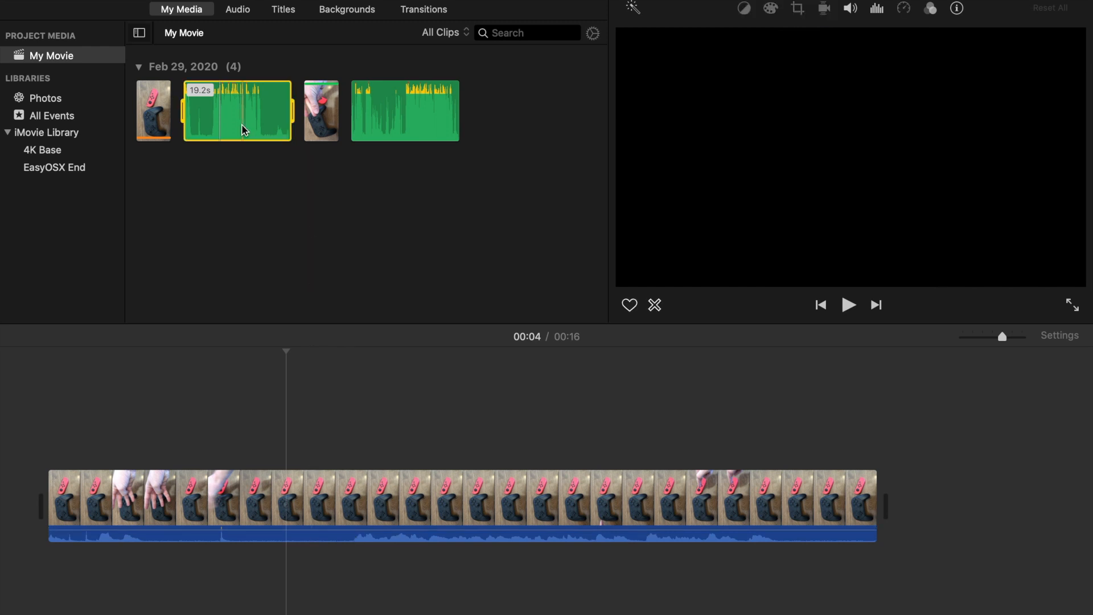
left_click_drag(235, 138, 62, 592)
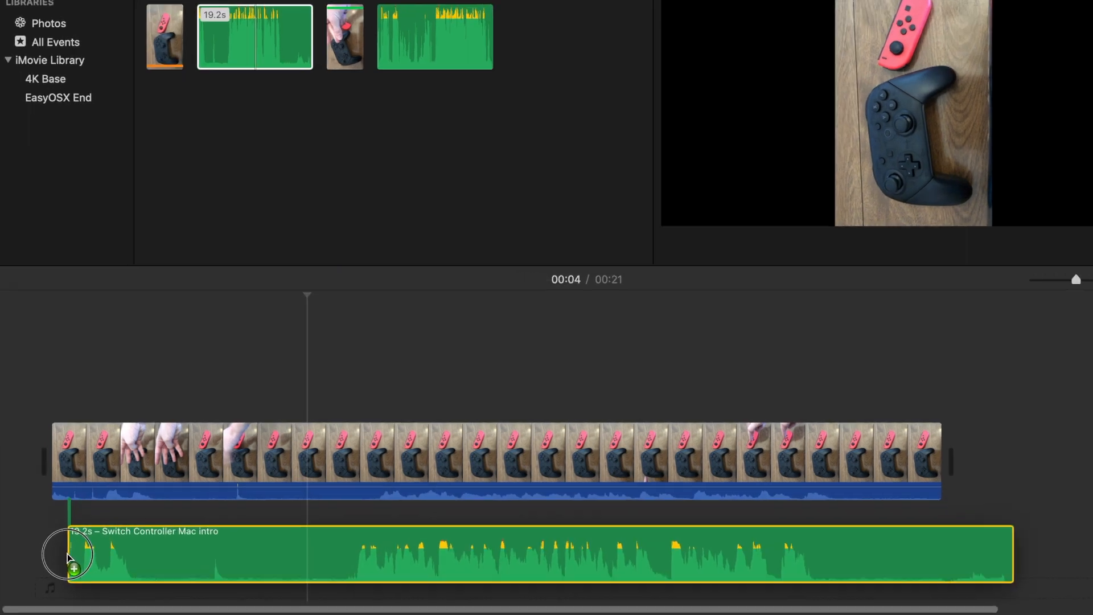
left_click_drag(67, 554, 74, 560)
left_click_drag(242, 416, 169, 393)
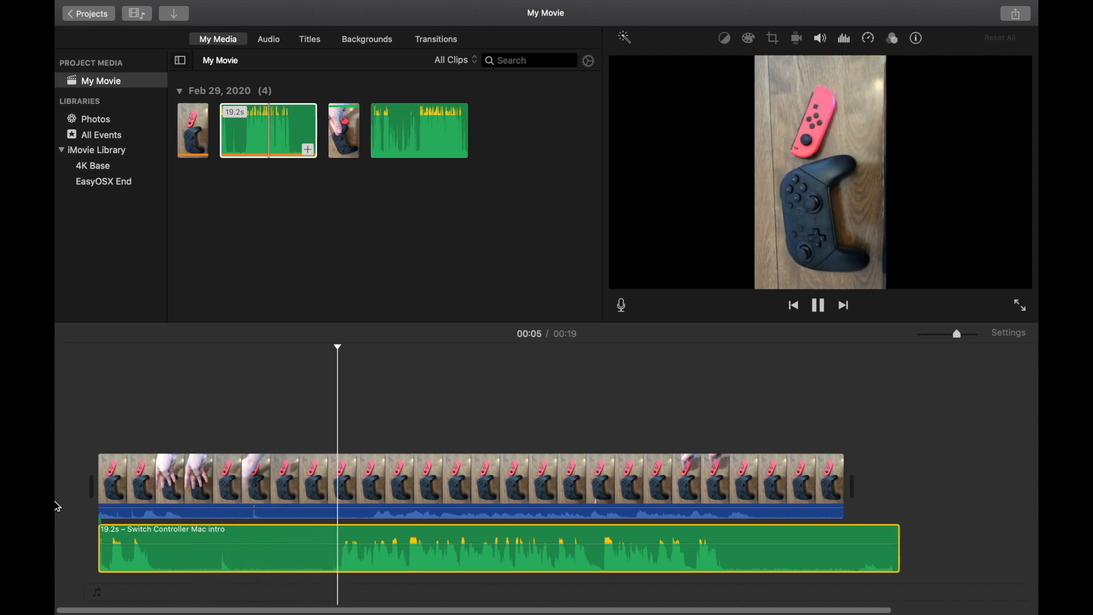
- Shift the connected audio clip so its isolated spike aligns with the matching spike in the video's audio, and play back the sync
key("space")
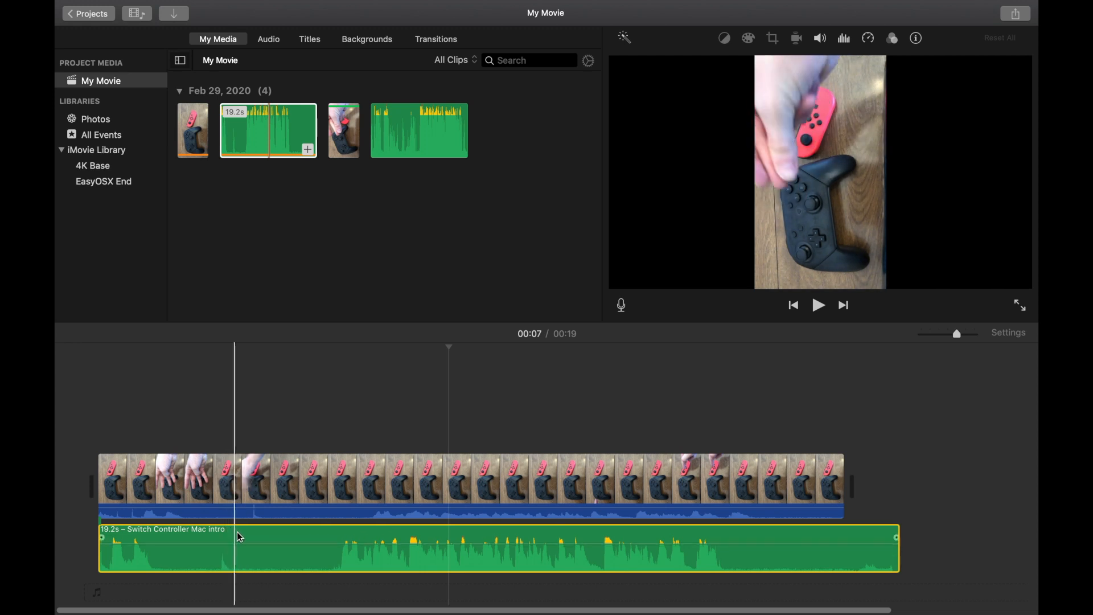
key("super+plus")
key("super+plus")
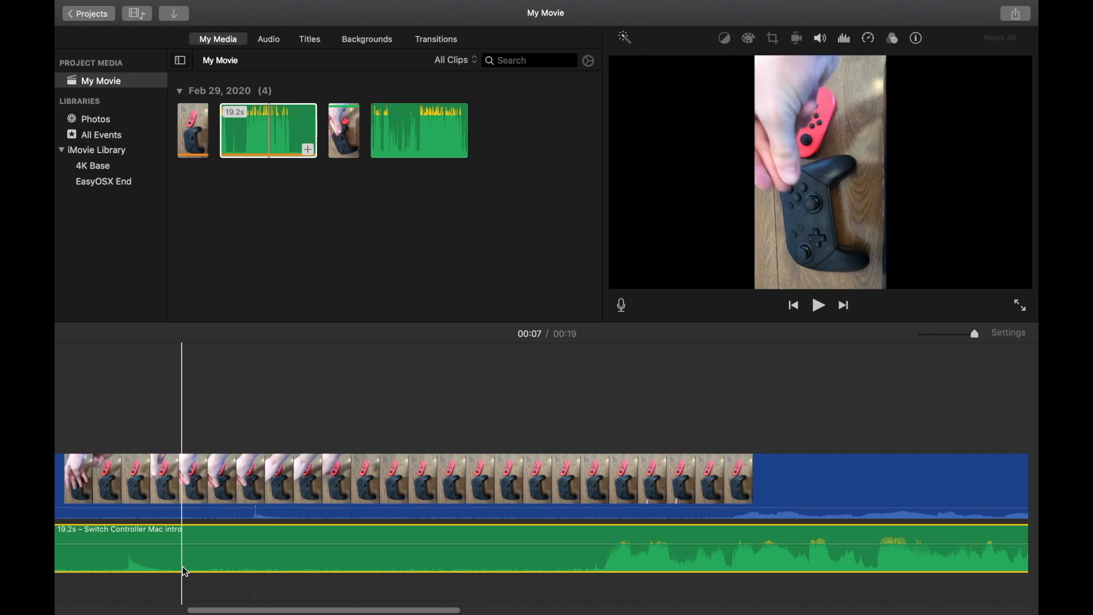
left_click(167, 563)
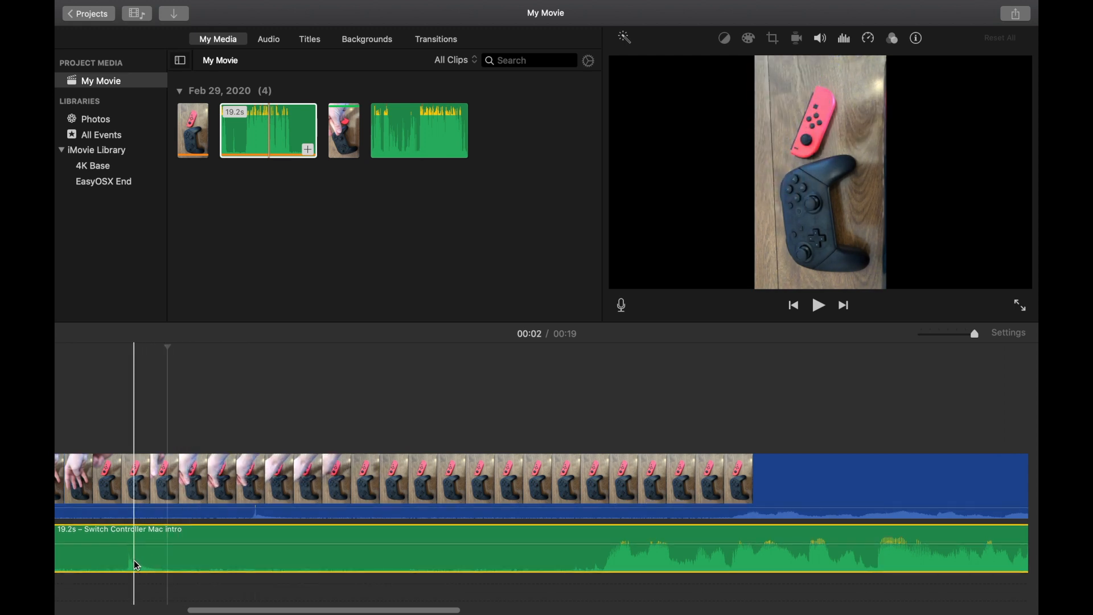
left_click_drag(125, 566, 255, 564)
key("super+minus")
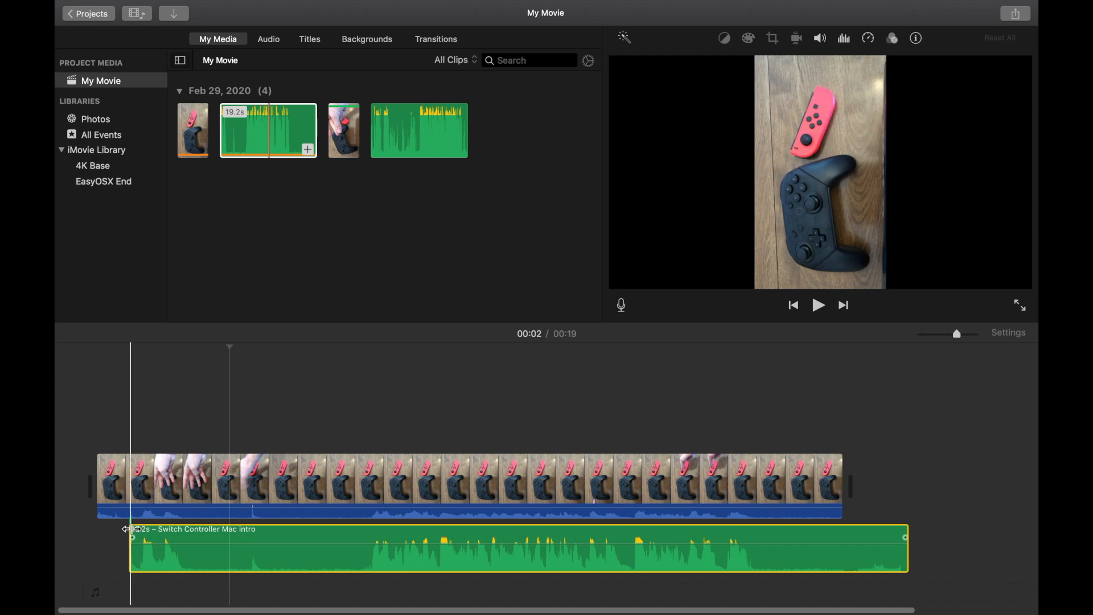
key("space")
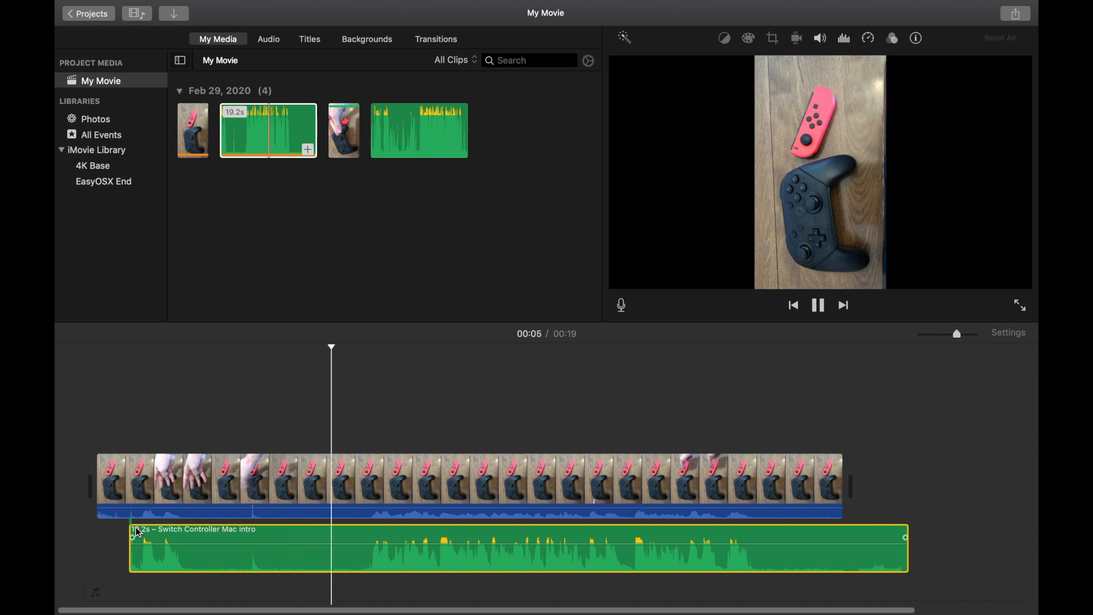
key("space")
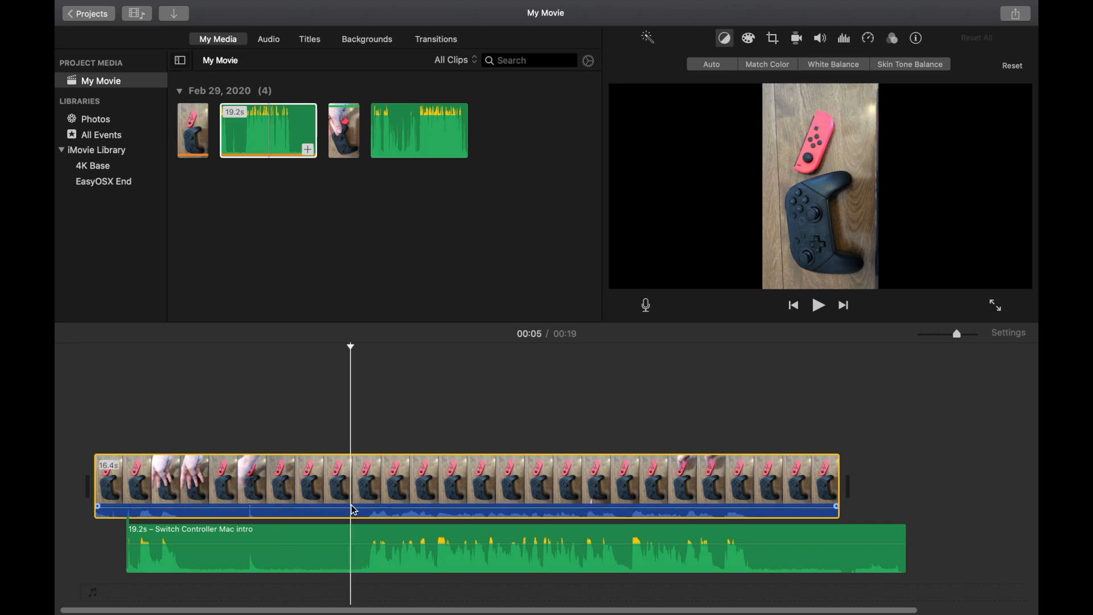
- Trim the end of the audio clip to 13.9 seconds and the end of the video clip to 14.6 seconds, so both finish together
left_click(765, 503)
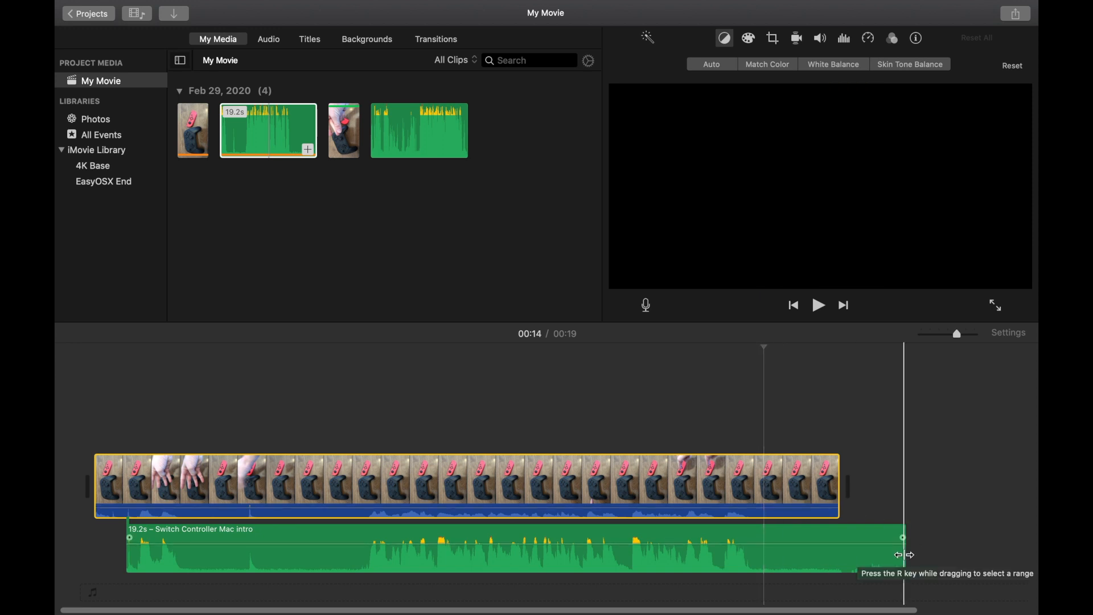
left_click_drag(904, 556, 760, 558)
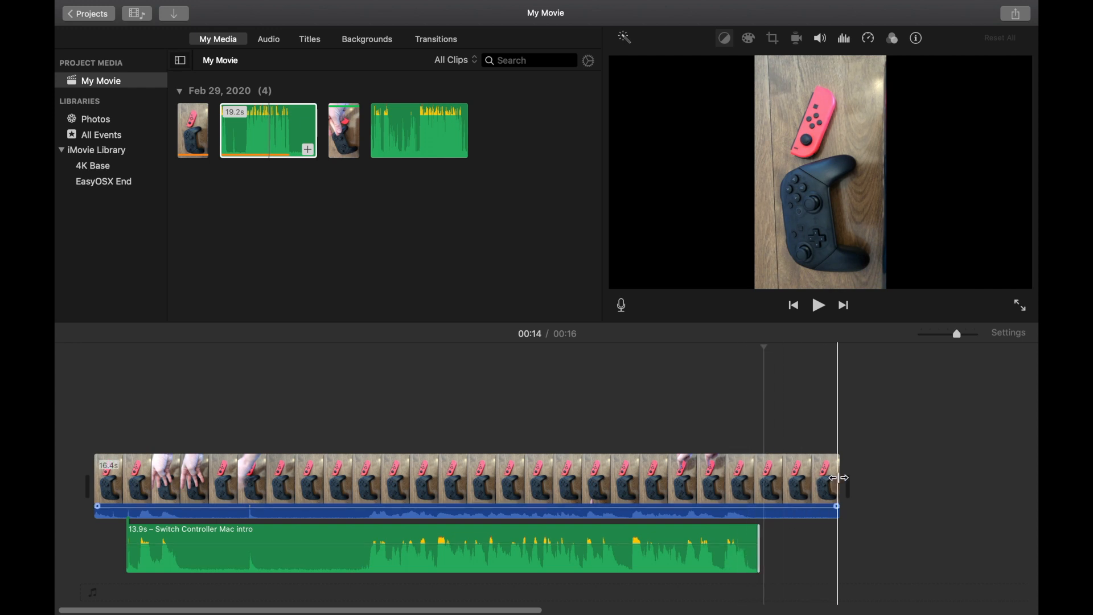
left_click_drag(840, 486, 758, 493)
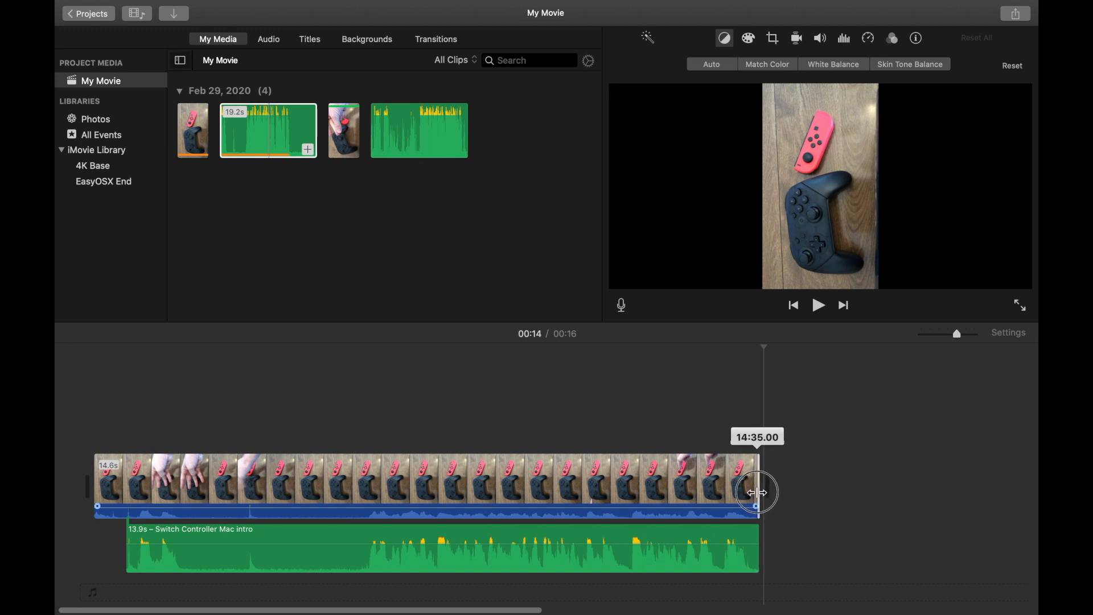
mouse_move(757, 492)
left_mouse_down()
mouse_move(837, 490)
mouse_move(730, 499)
mouse_move(773, 495)
mouse_move(759, 496)
left_mouse_up()
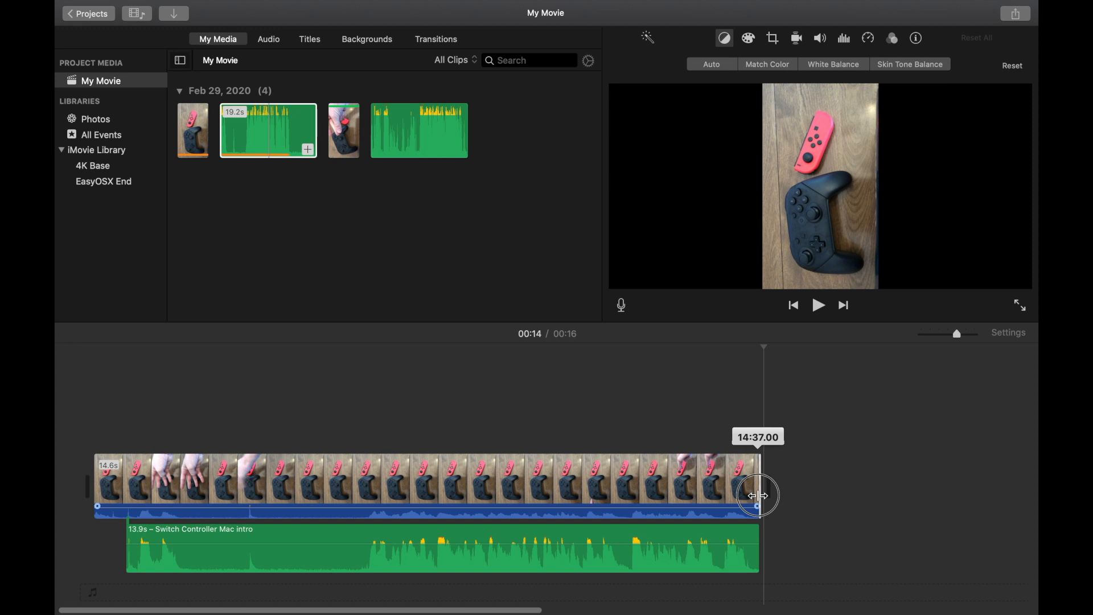
left_click_drag(759, 495, 759, 496)
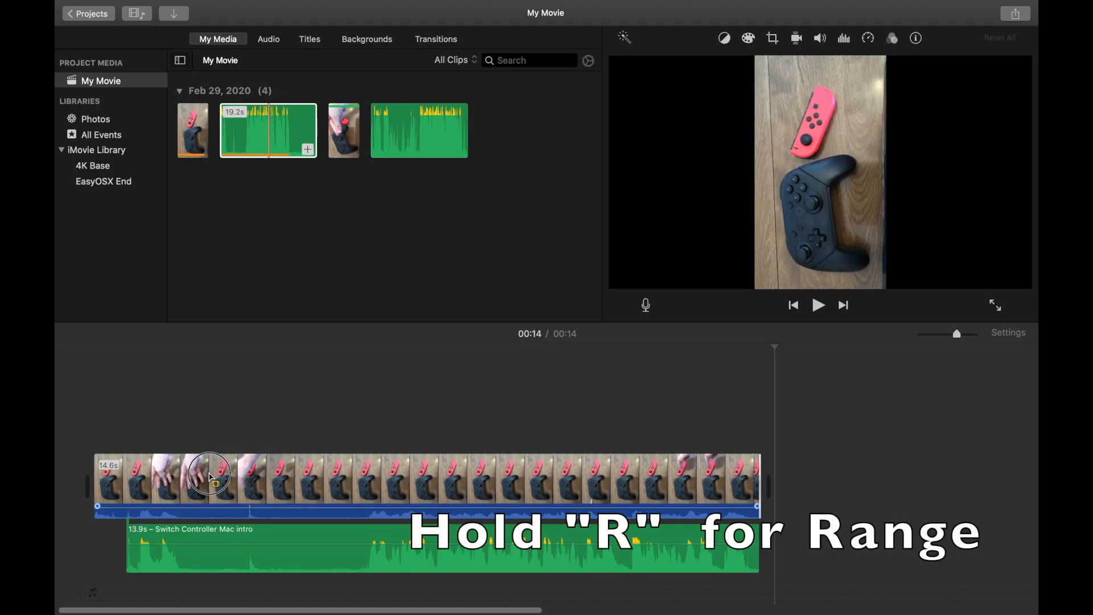
- Select the range from about 00:02 to 00:05 in the video clip and delete it
key("r")
left_click_drag(209, 474, 362, 481)
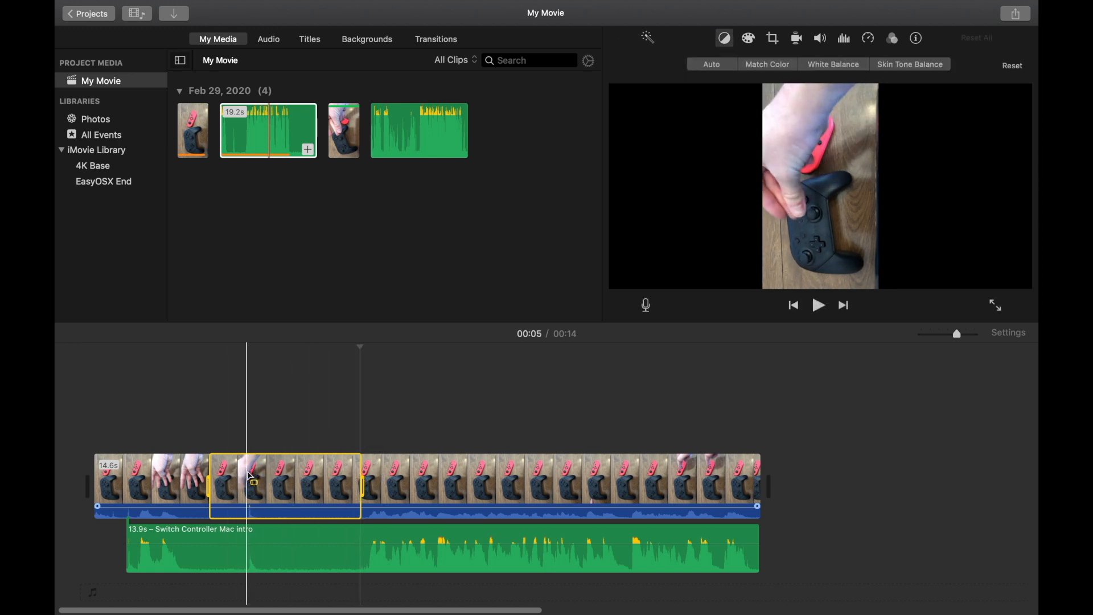
key("Delete")
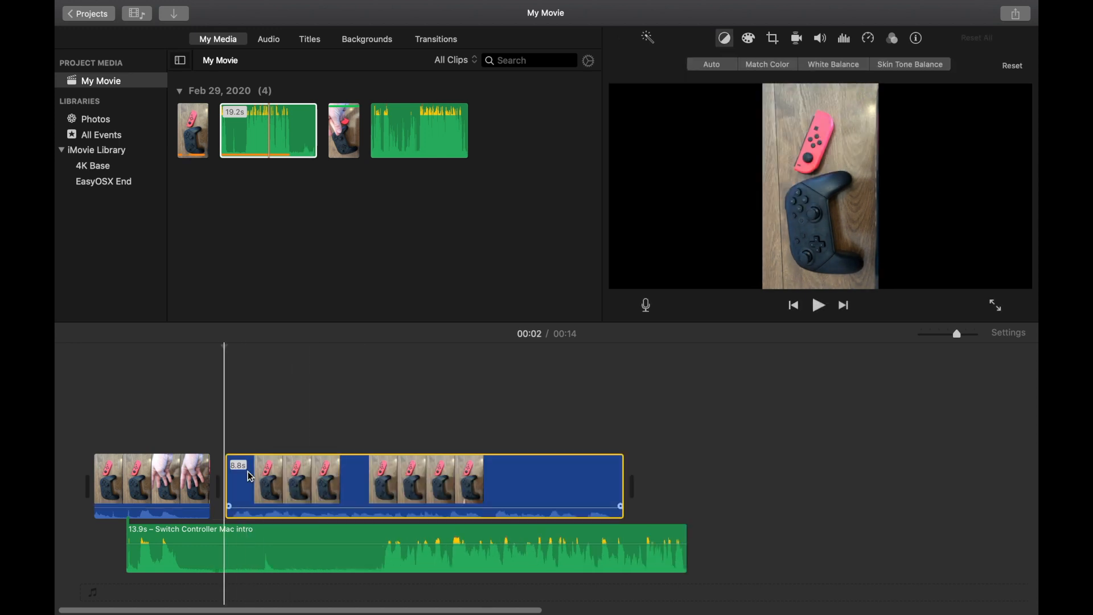
- Delete the first 2.5-second video segment from the timeline, and undo that deletion
right_click(164, 479)
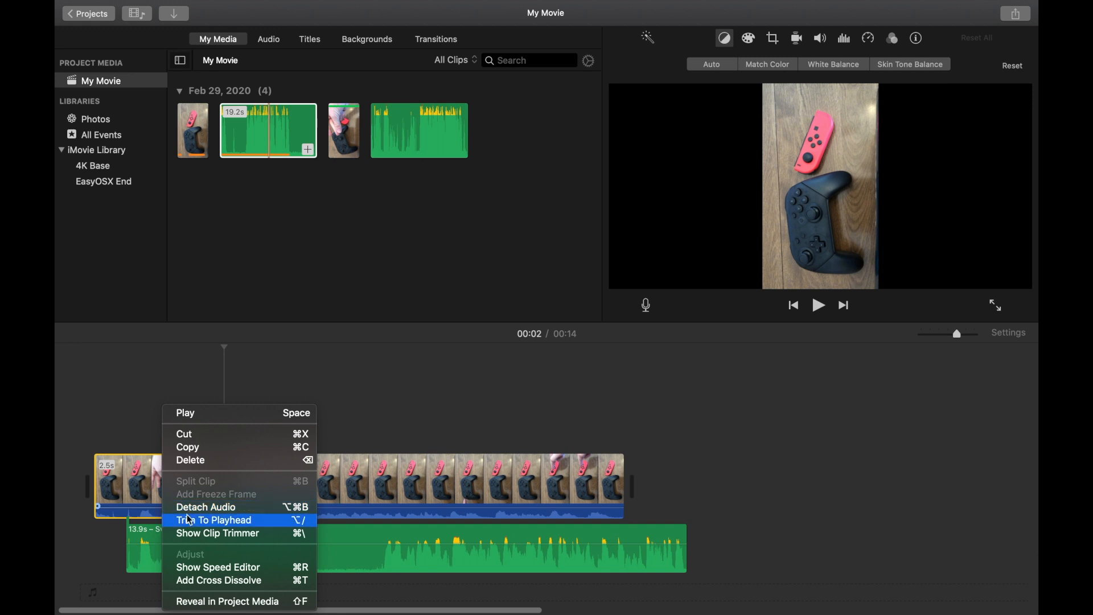
left_click(183, 462)
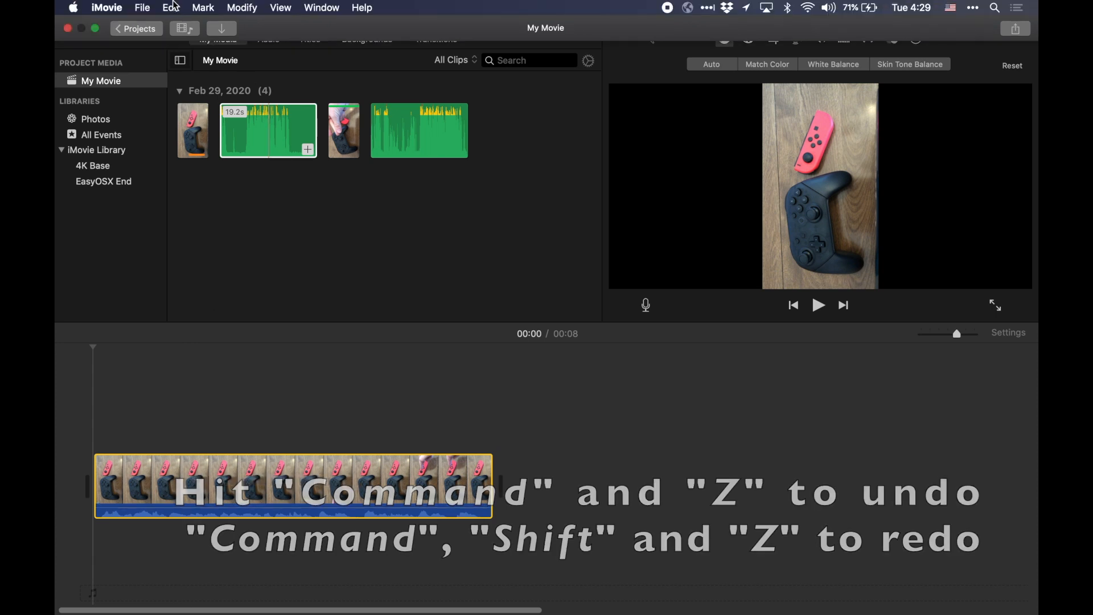
left_click(174, 8)
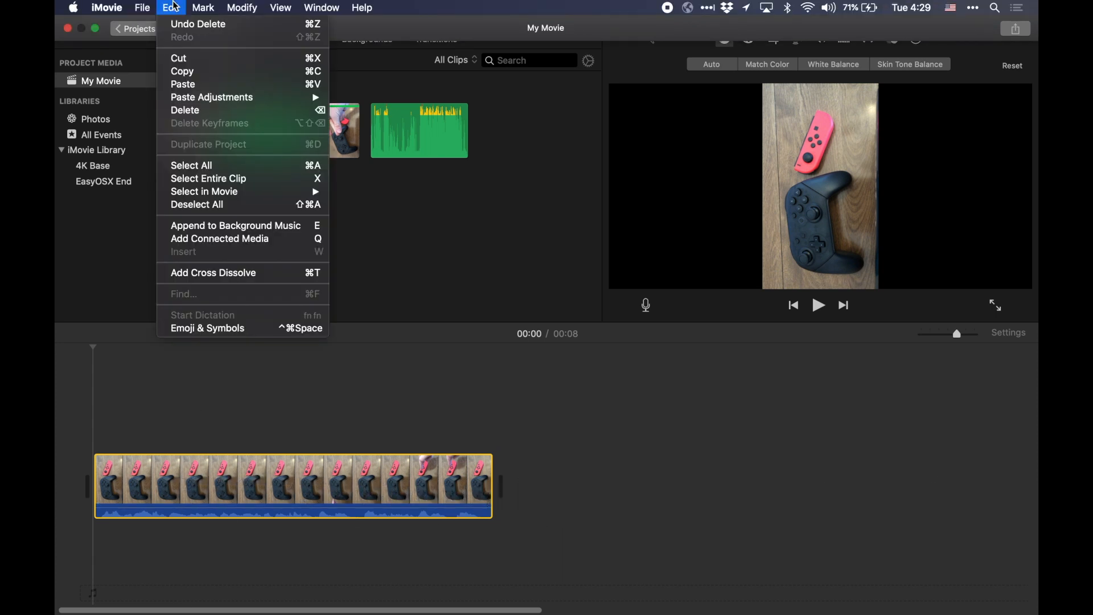
left_click(192, 25)
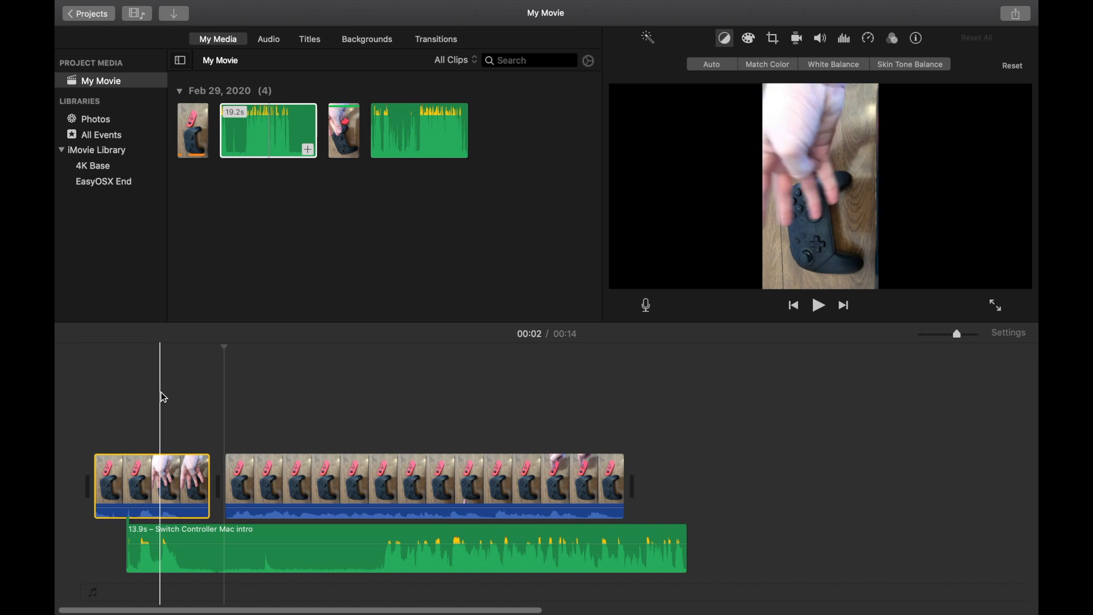
left_click(199, 142)
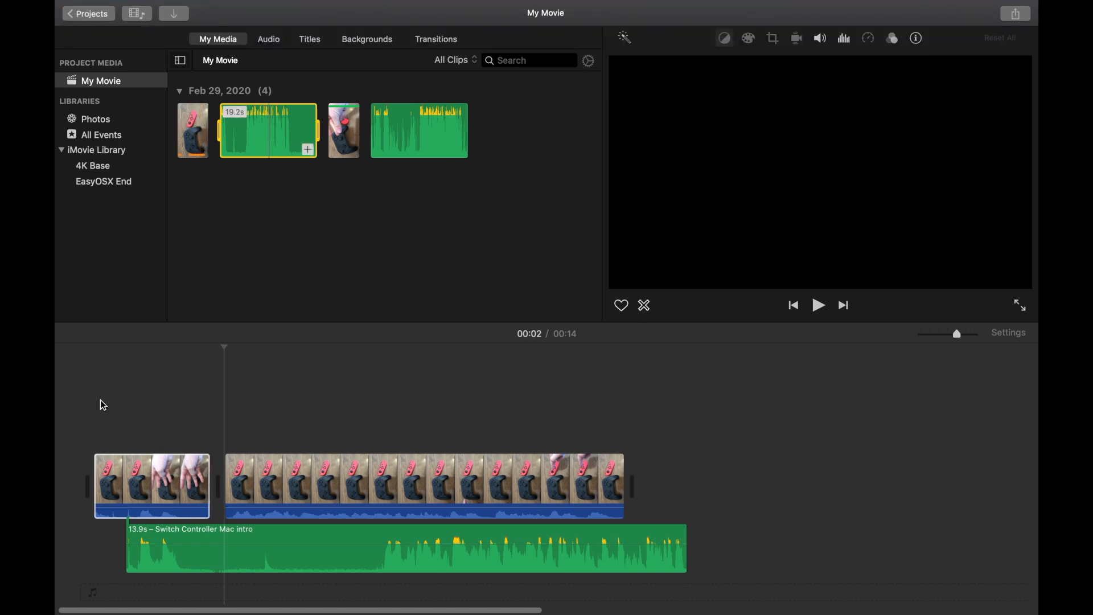
left_click(148, 484)
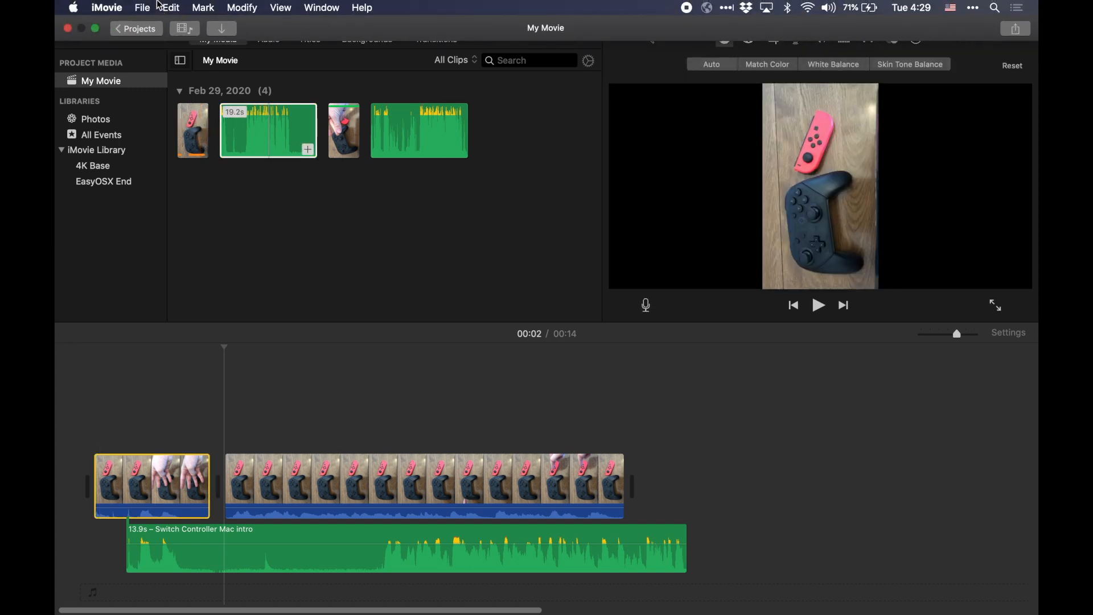
left_click(172, 8)
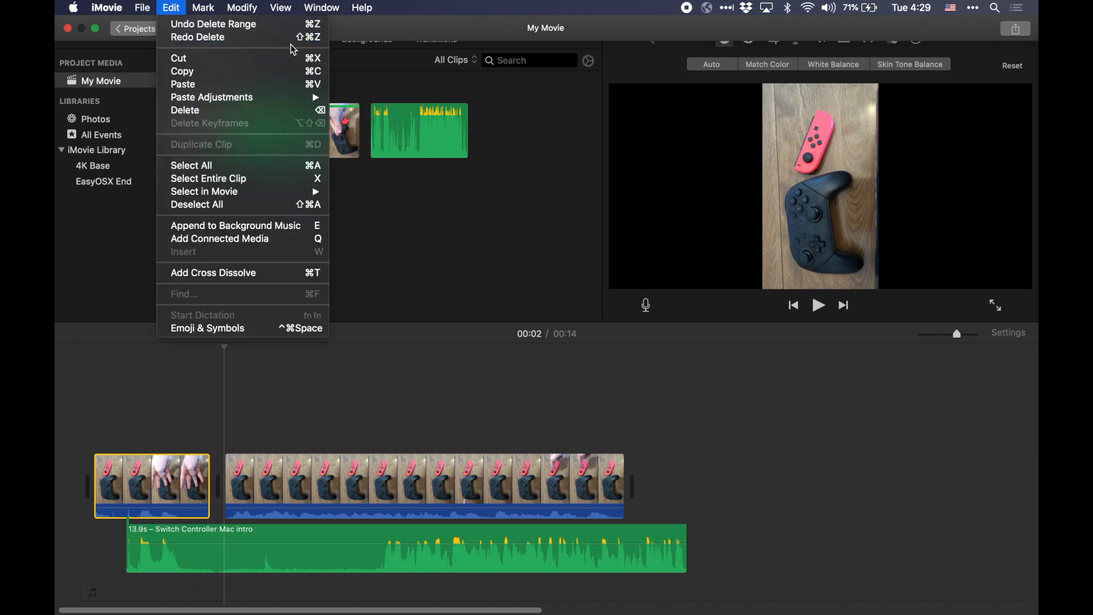
left_click(178, 378)
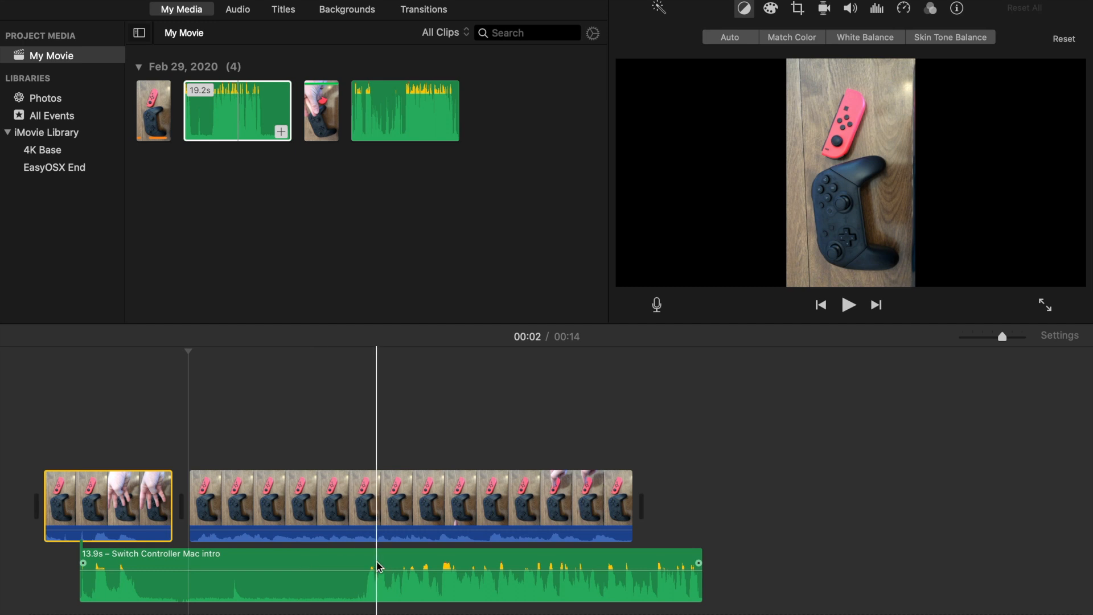
- Split the connected audio clip at about 00:05, just before the main speech starts, and shift the second part slightly to the right
left_click(357, 564)
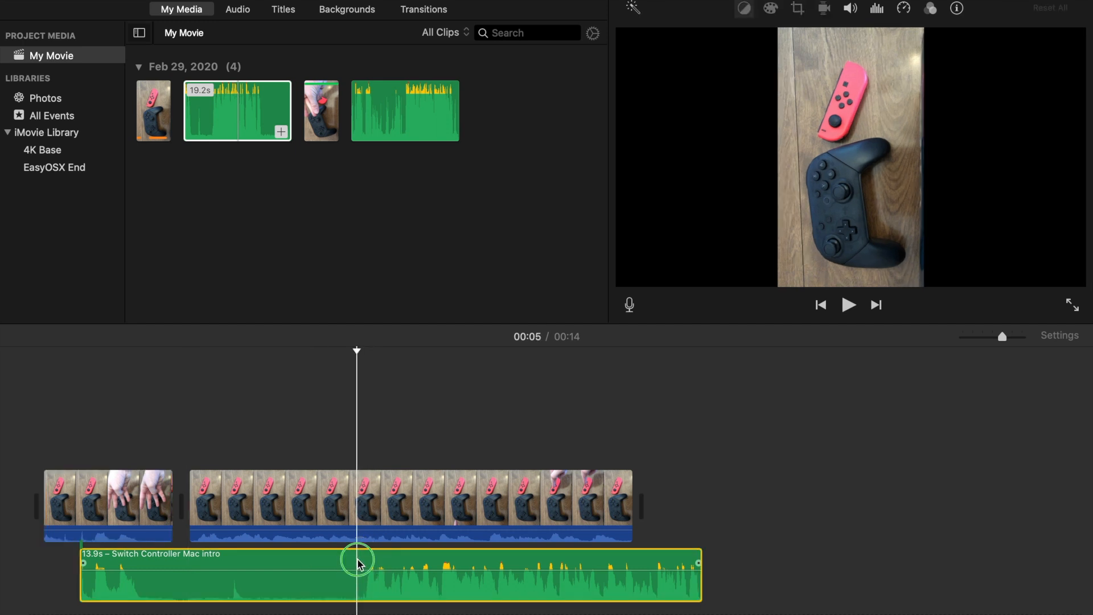
right_click(357, 565)
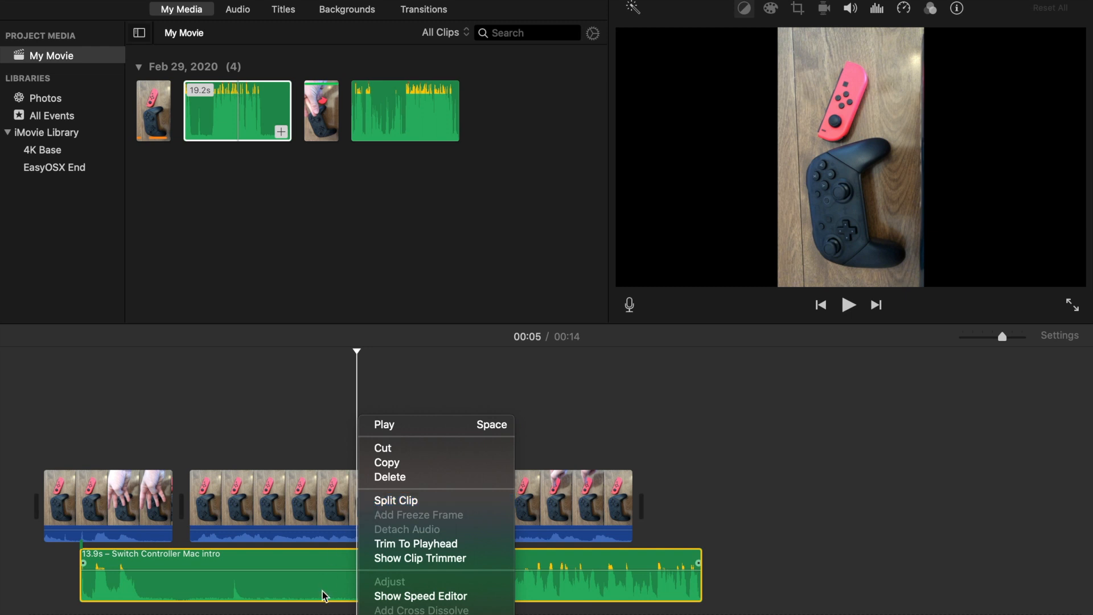
left_click(358, 584)
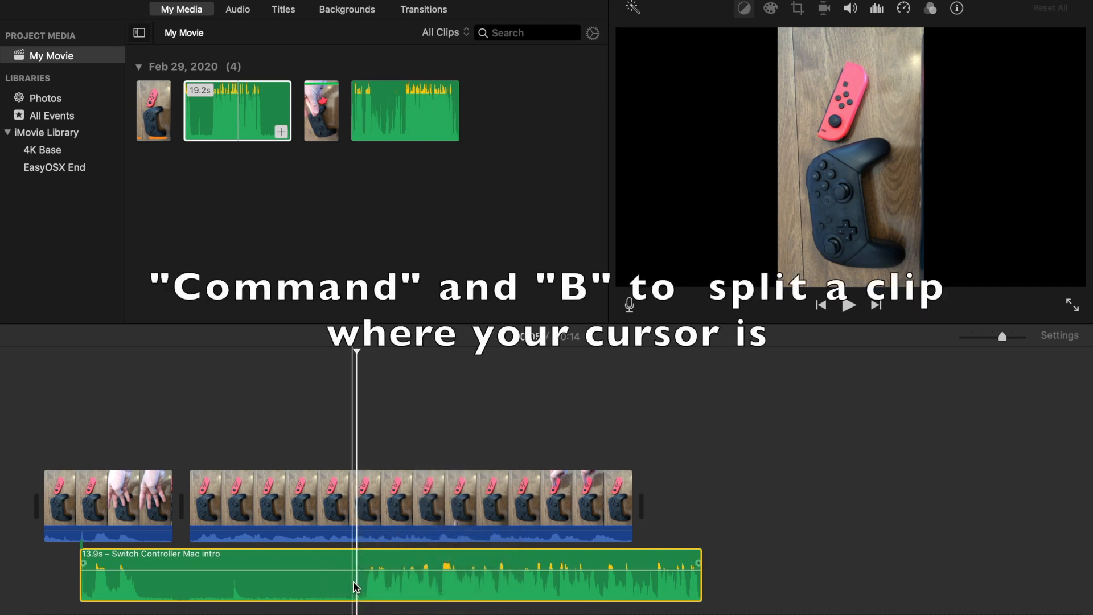
key("super+b")
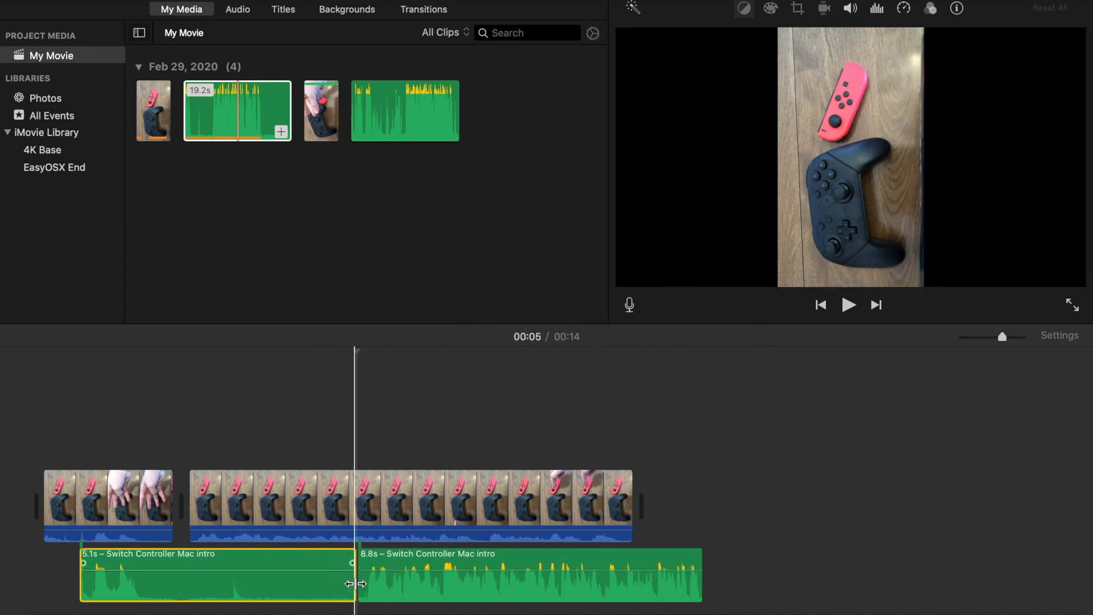
left_click(400, 587)
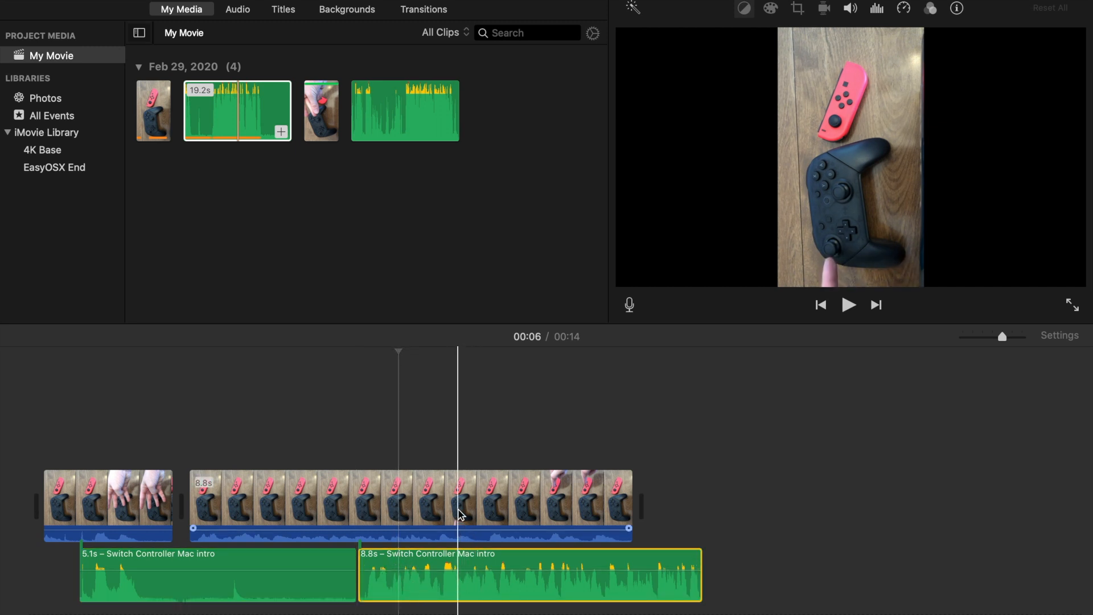
mouse_move(376, 568)
left_mouse_down()
mouse_move(383, 598)
mouse_move(382, 567)
left_mouse_up()
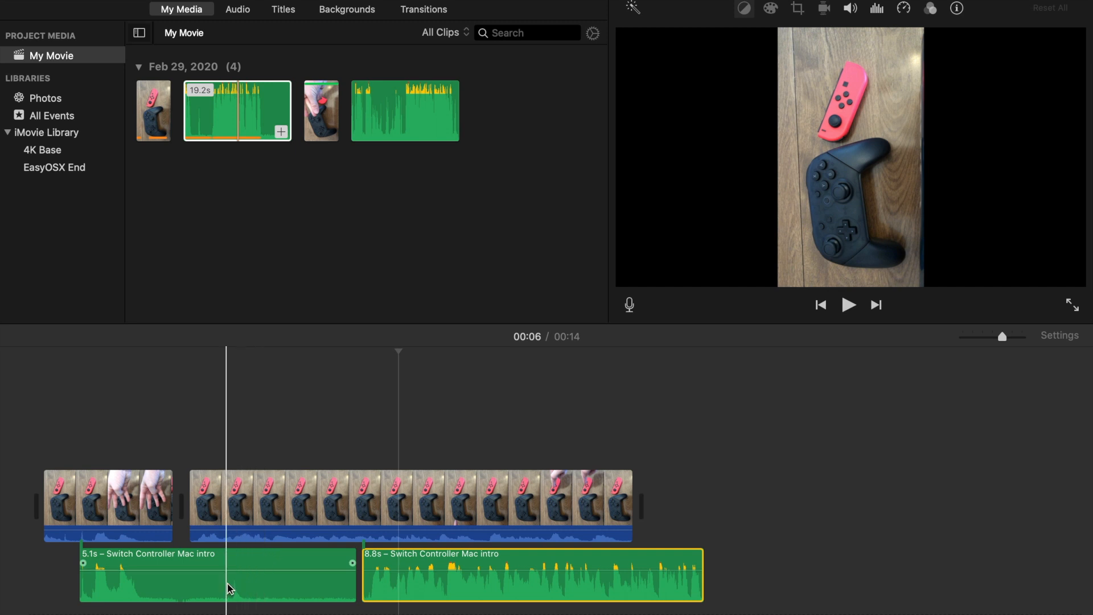
- Delete the first 2.5-second video segment with its attached audio, and align the remaining audio clip with the video's start, checking it by playback
left_click(134, 490)
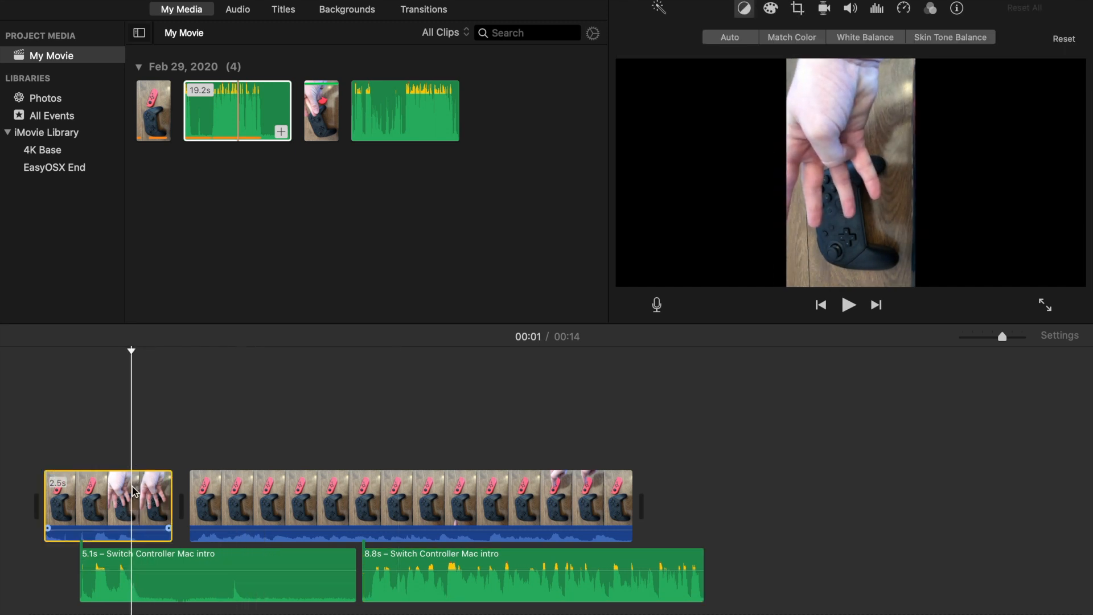
key("Delete")
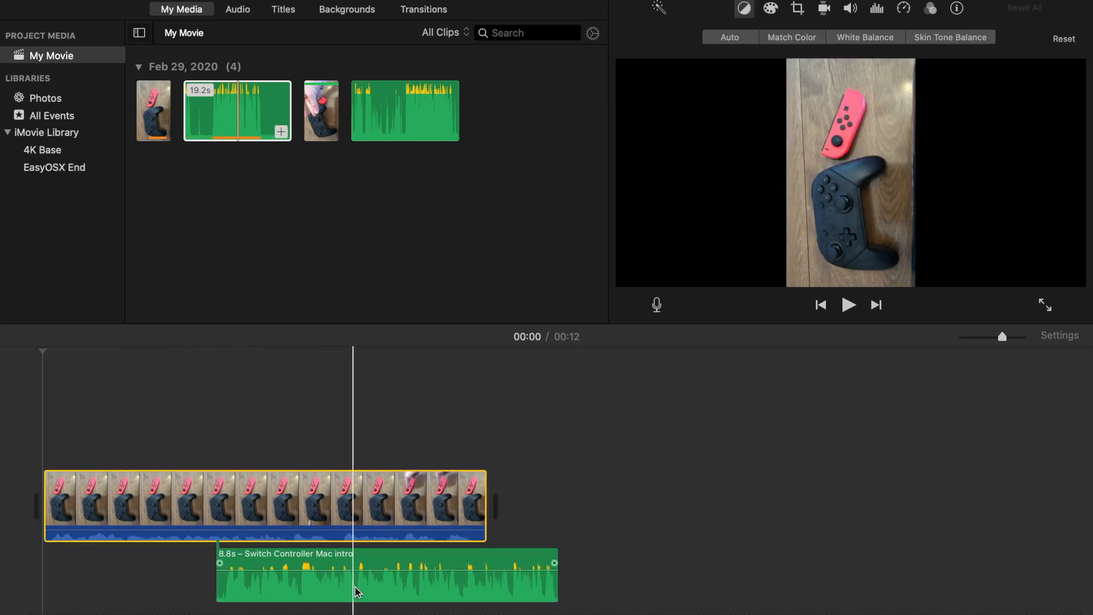
left_click_drag(358, 592, 184, 596)
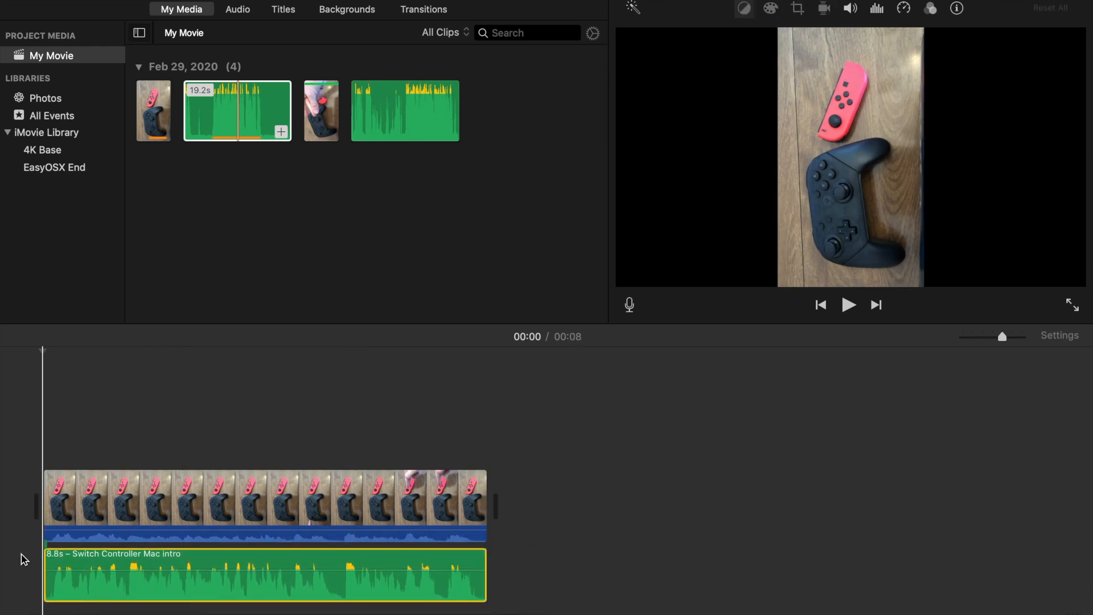
key("space")
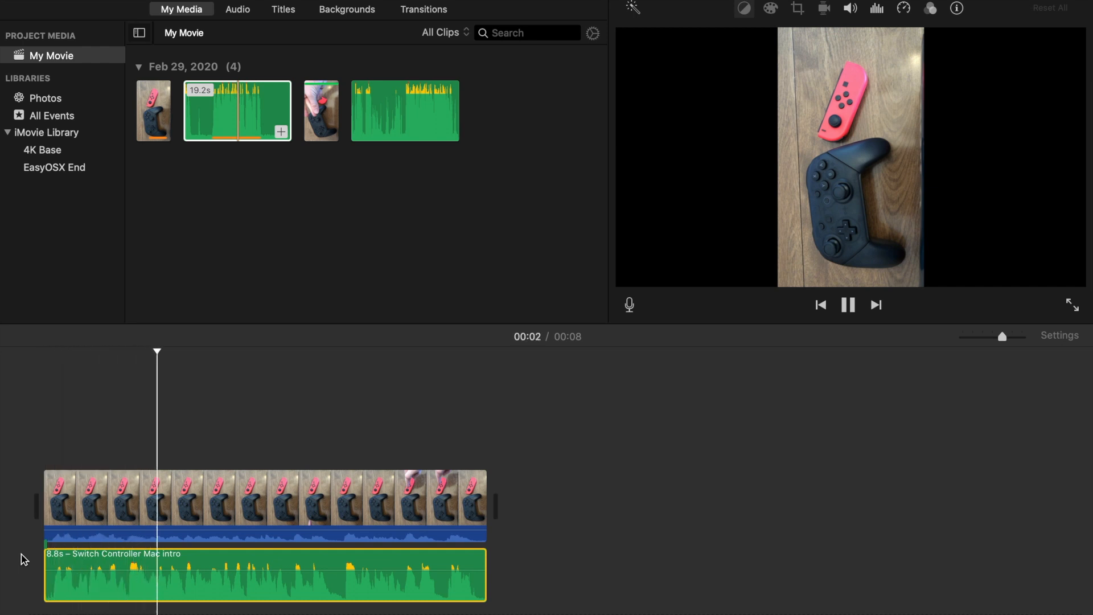
key("space")
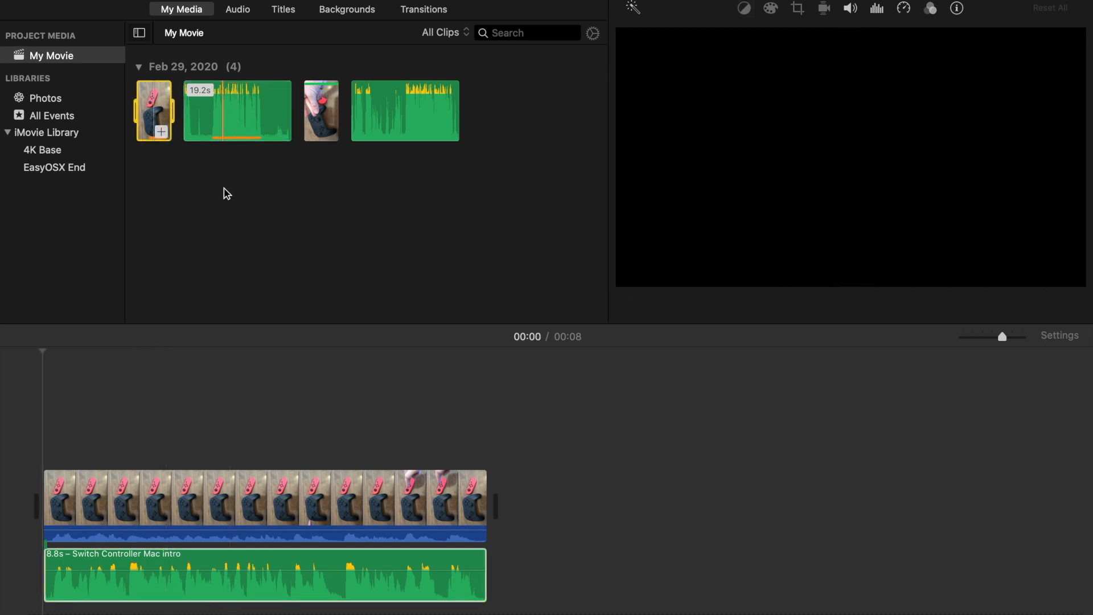
- Start exporting the movie as a file and title the export "Switch Demo"
left_click(207, 443)
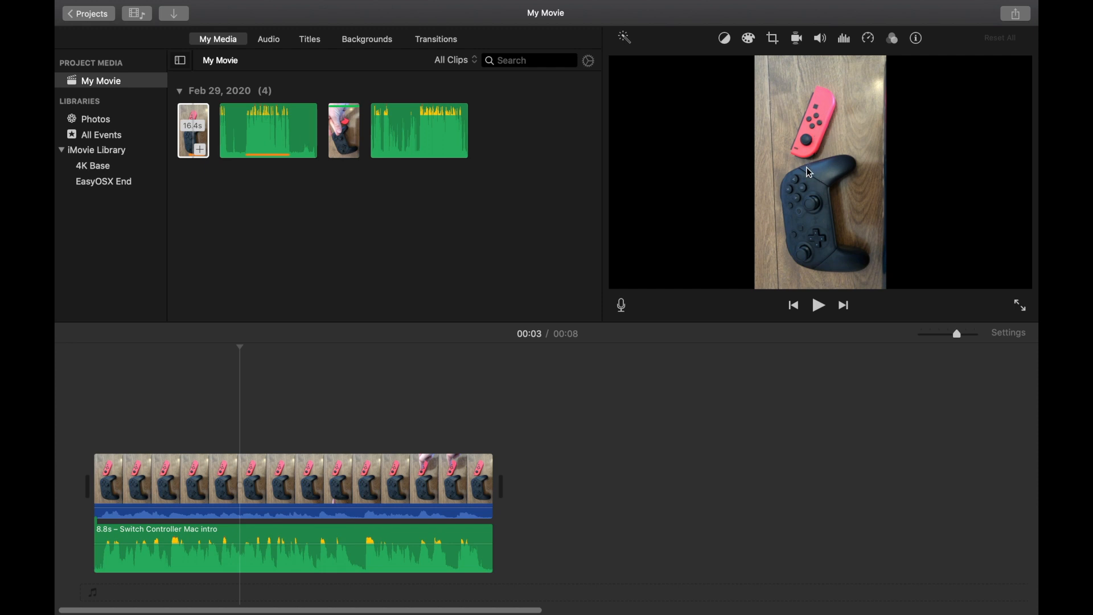
left_click(171, 512)
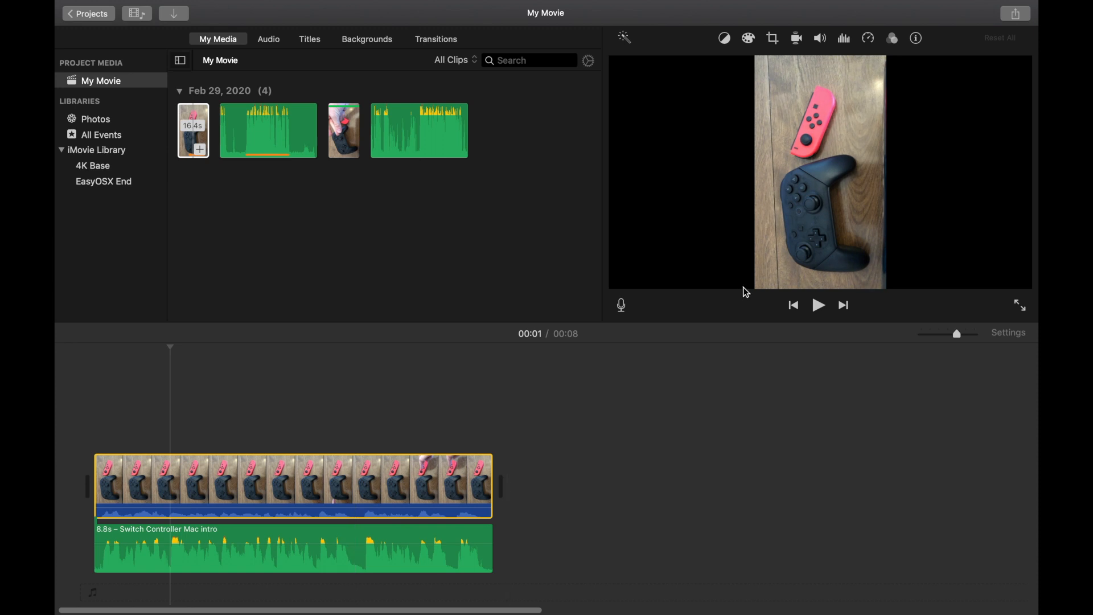
left_click(1024, 18)
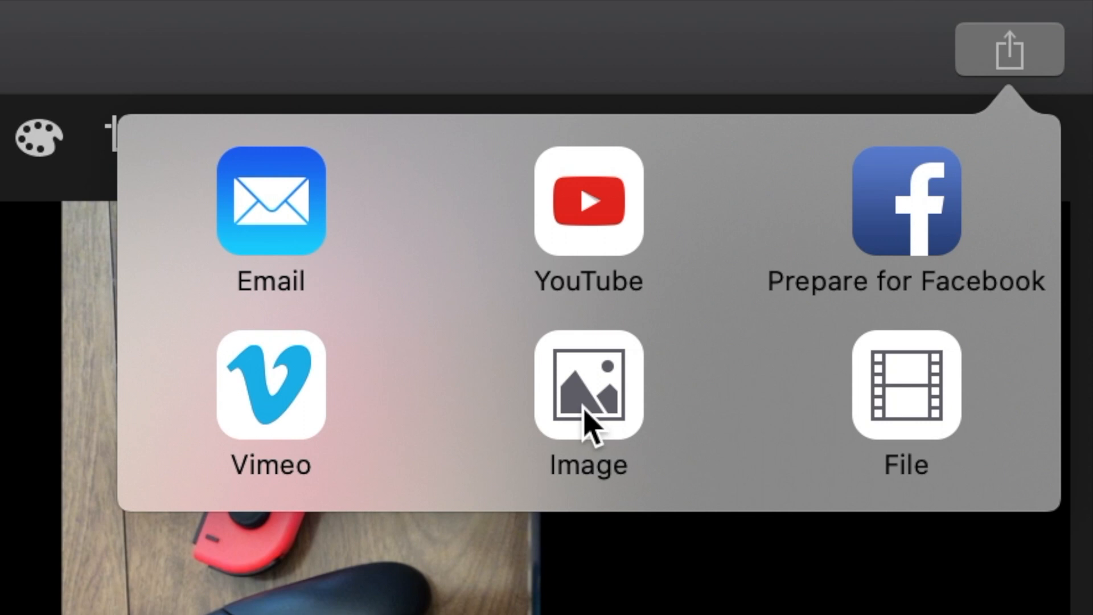
left_click(930, 400)
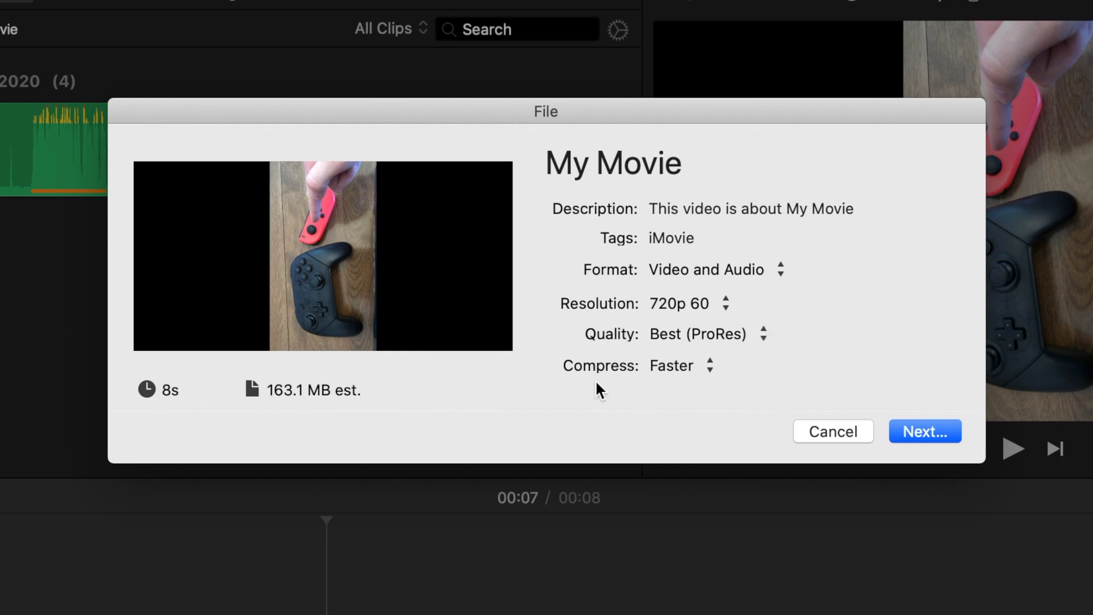
double_click(636, 166)
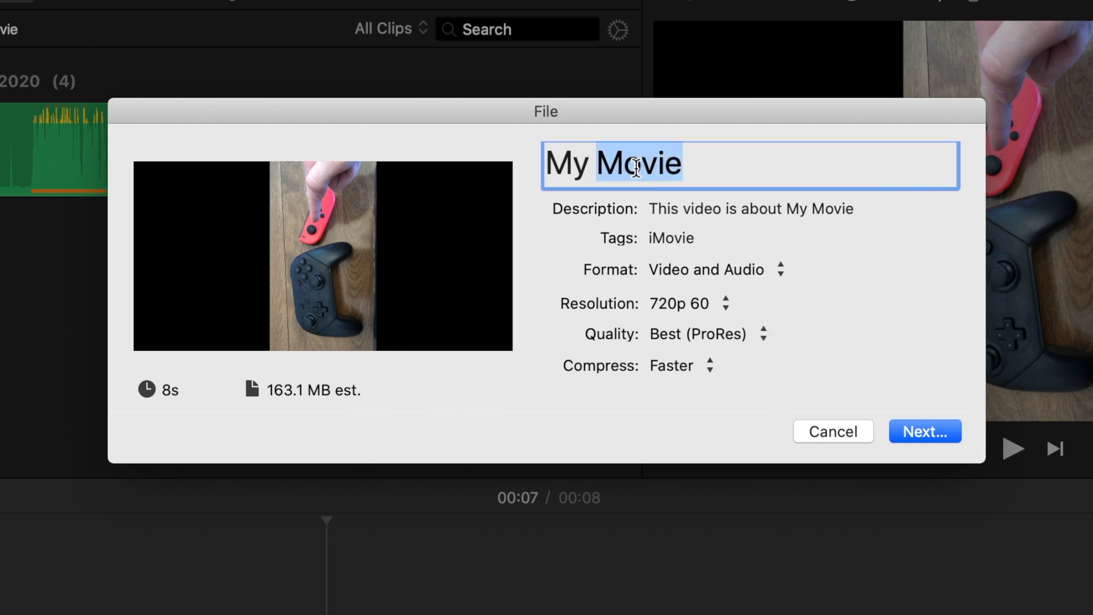
triple_click(636, 166)
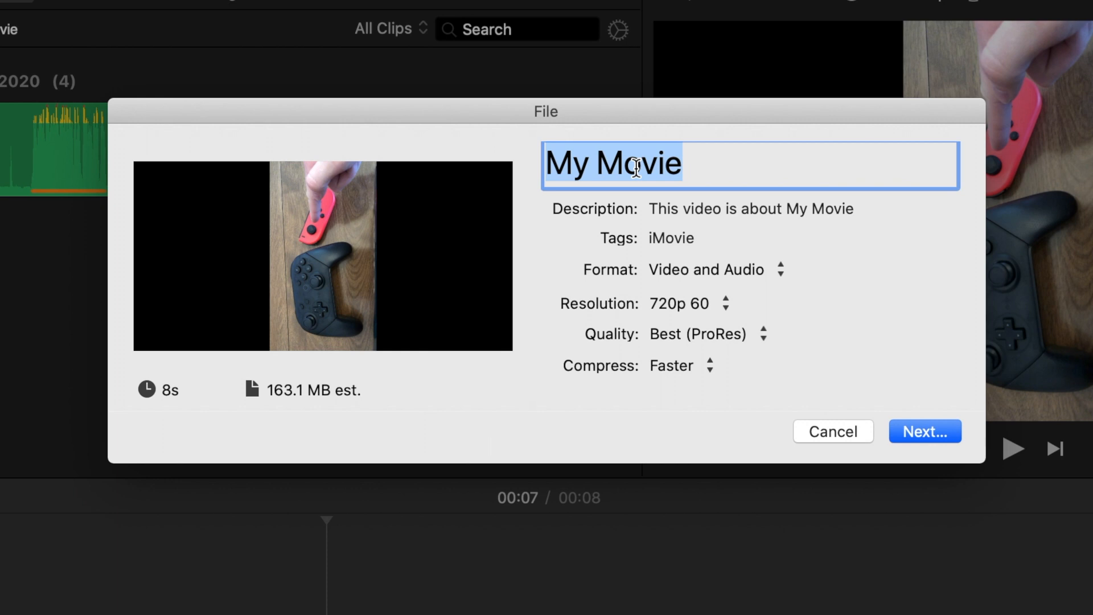
type("Swit")
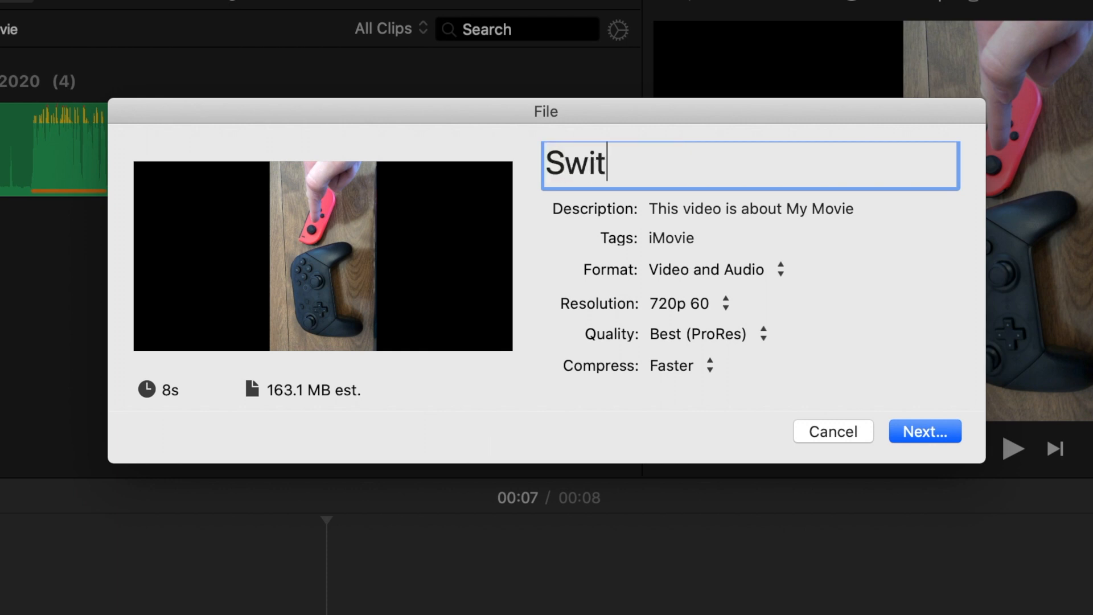
type("ch Demo")
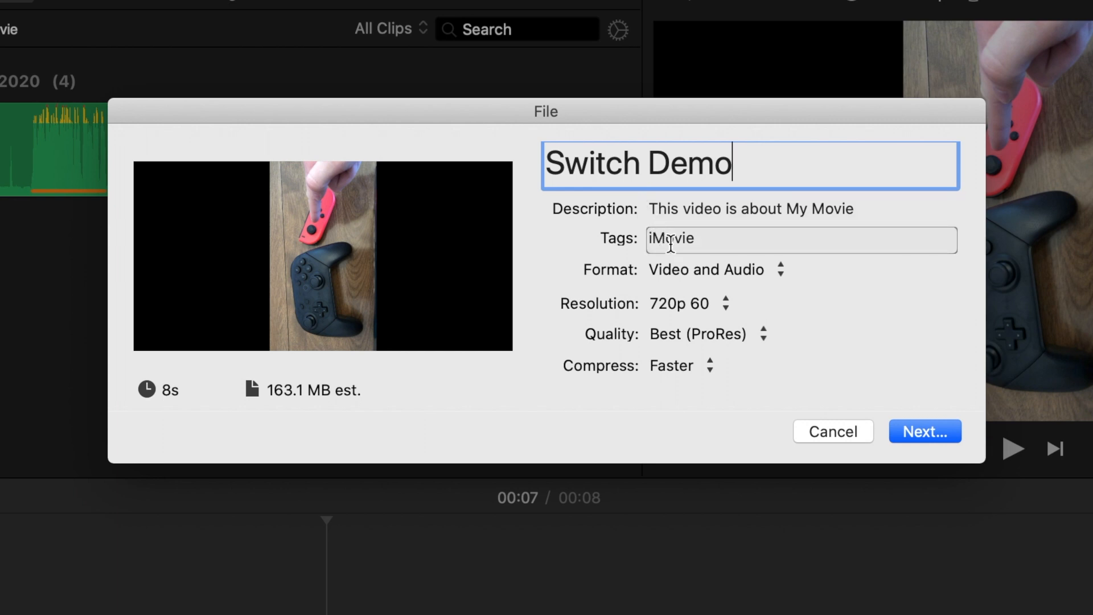
- Set the export description to "Demo for Switch controllers" and the tags to "Switch, iMovie, demo"
left_click(681, 210)
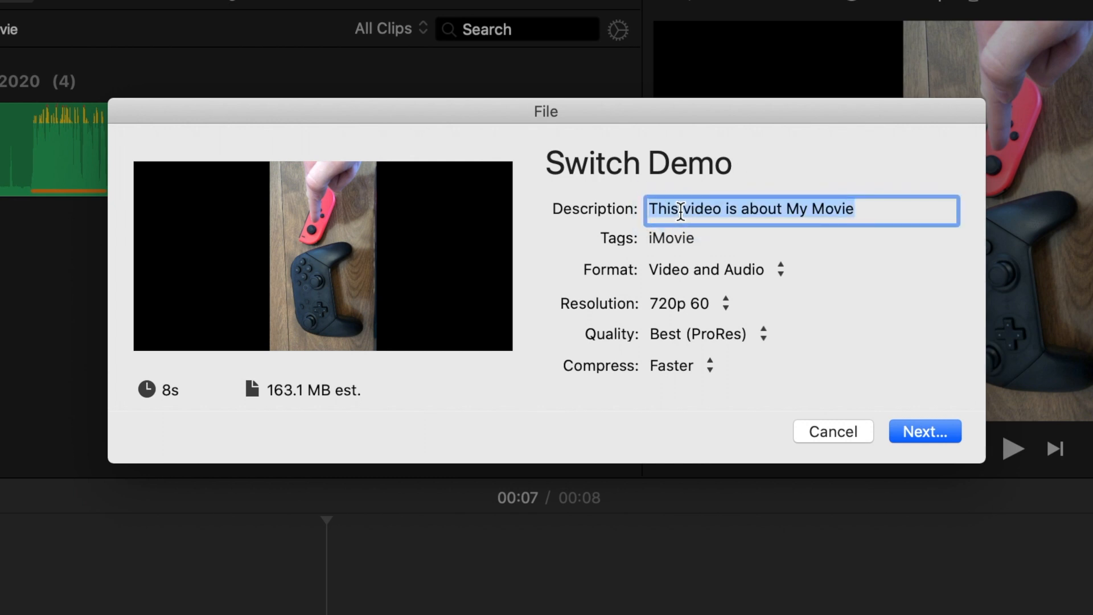
type("Dem")
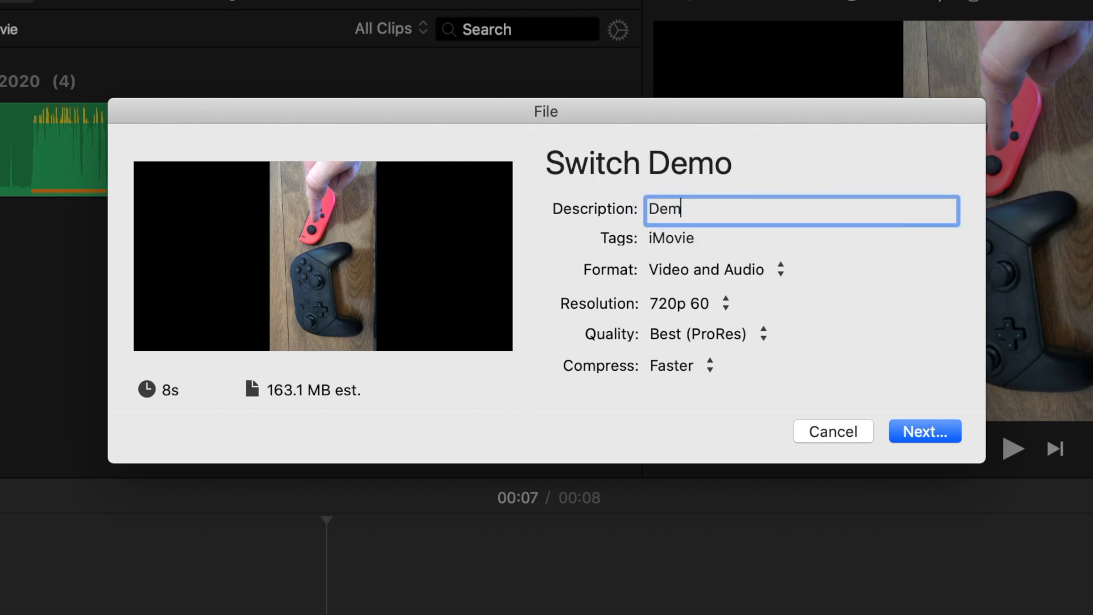
type("o for Switch controllers")
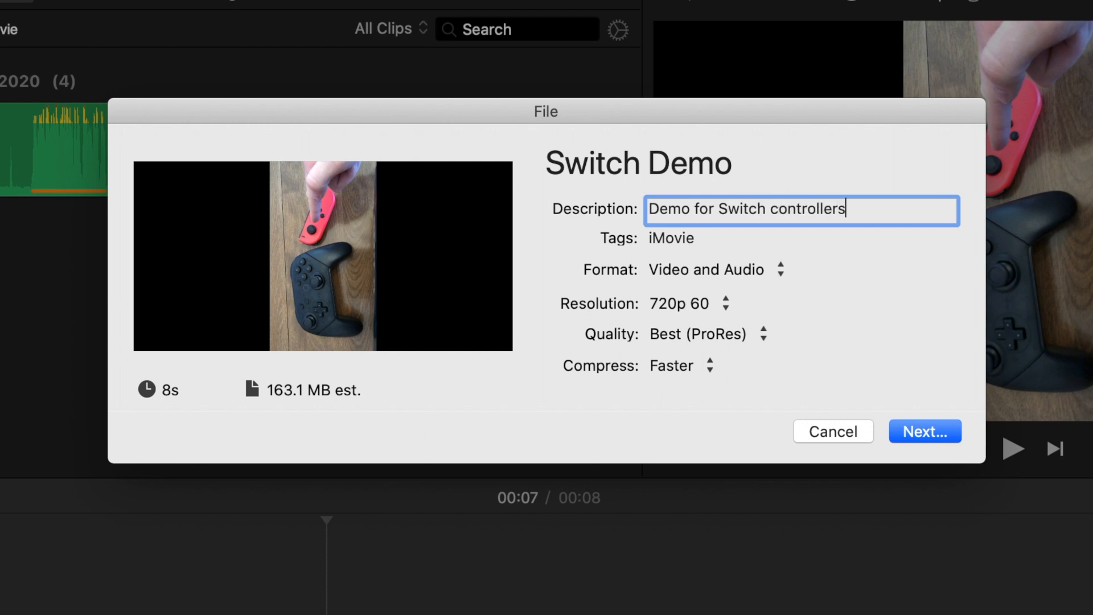
key("Tab")
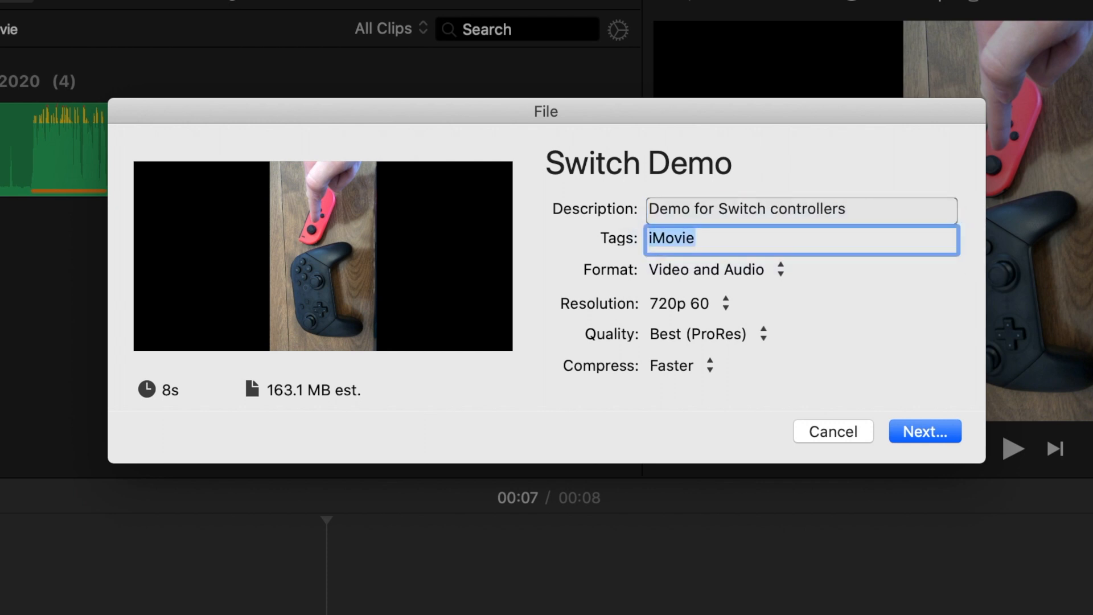
type("Switch")
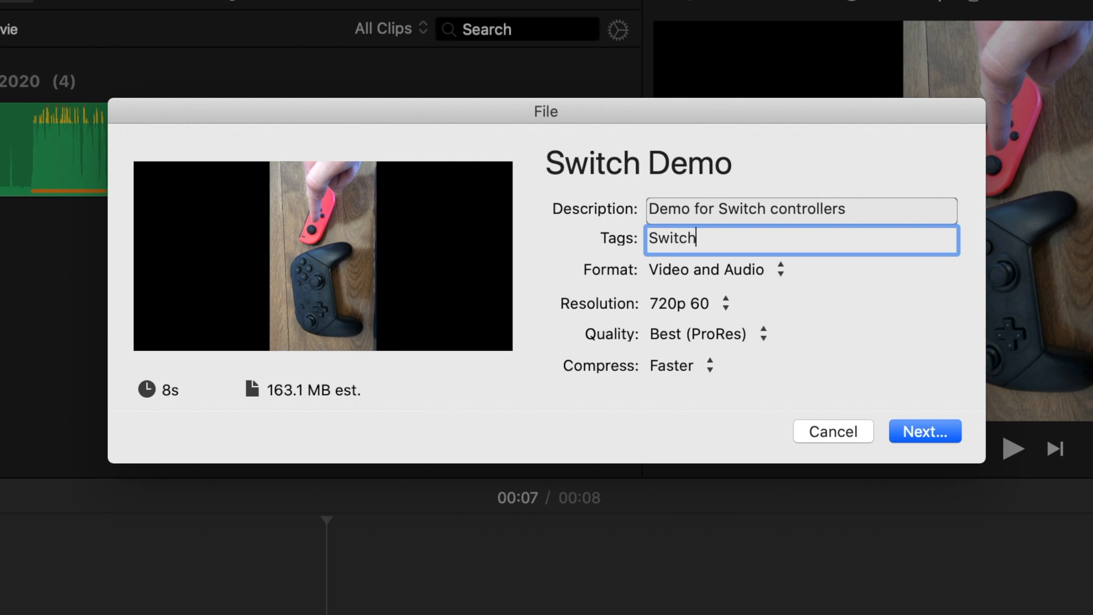
type(", iMovie, demo")
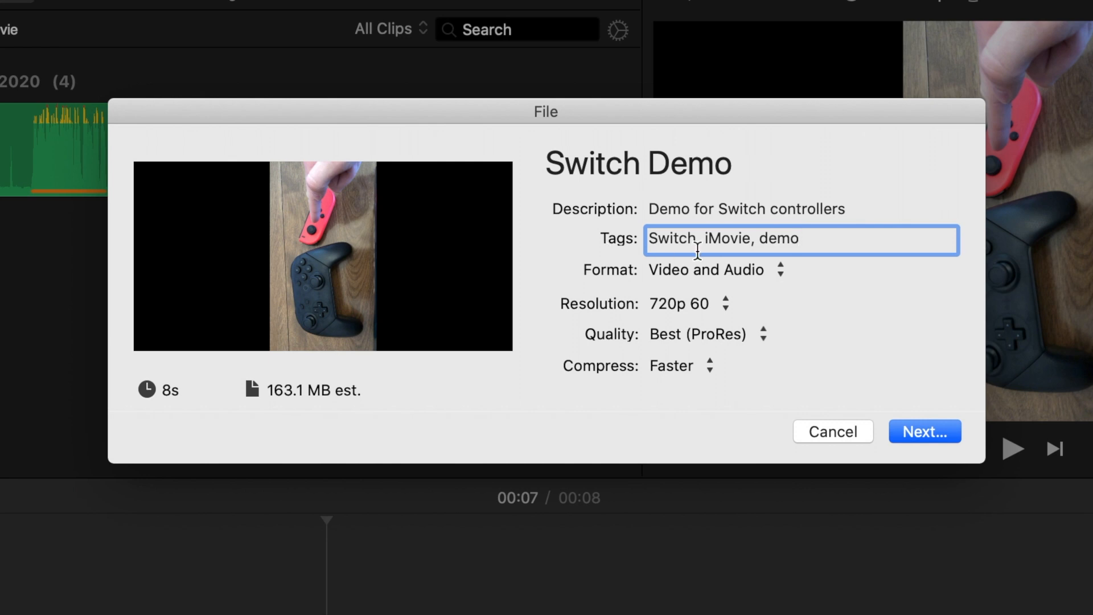
- Review the export format choices, try the 540p 60 resolution to compare the estimated file size, and set the resolution back to 720p 60
left_click(709, 270)
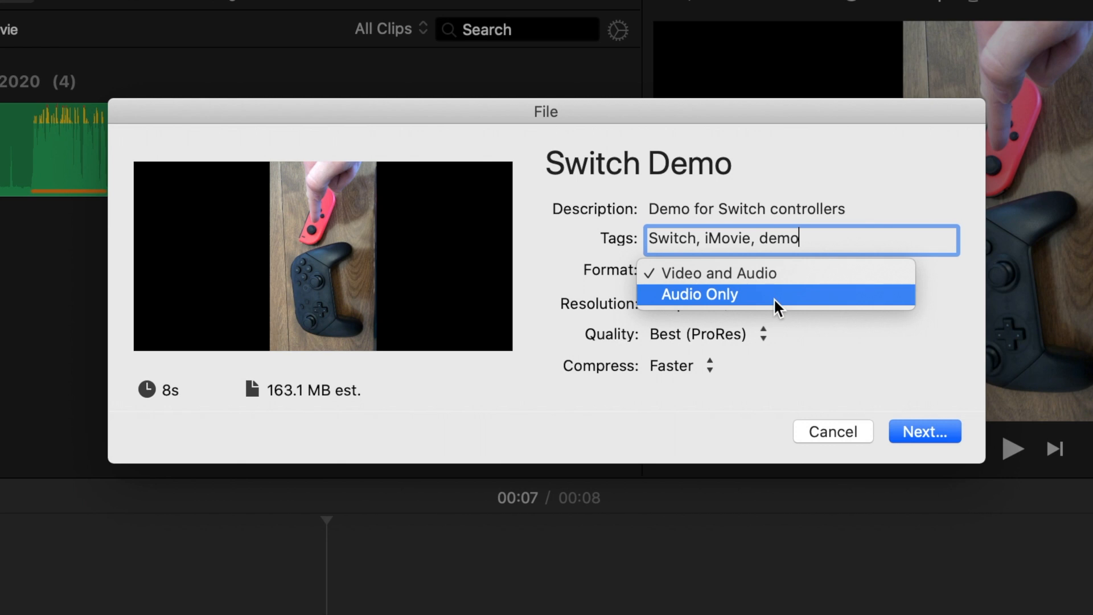
left_click(954, 315)
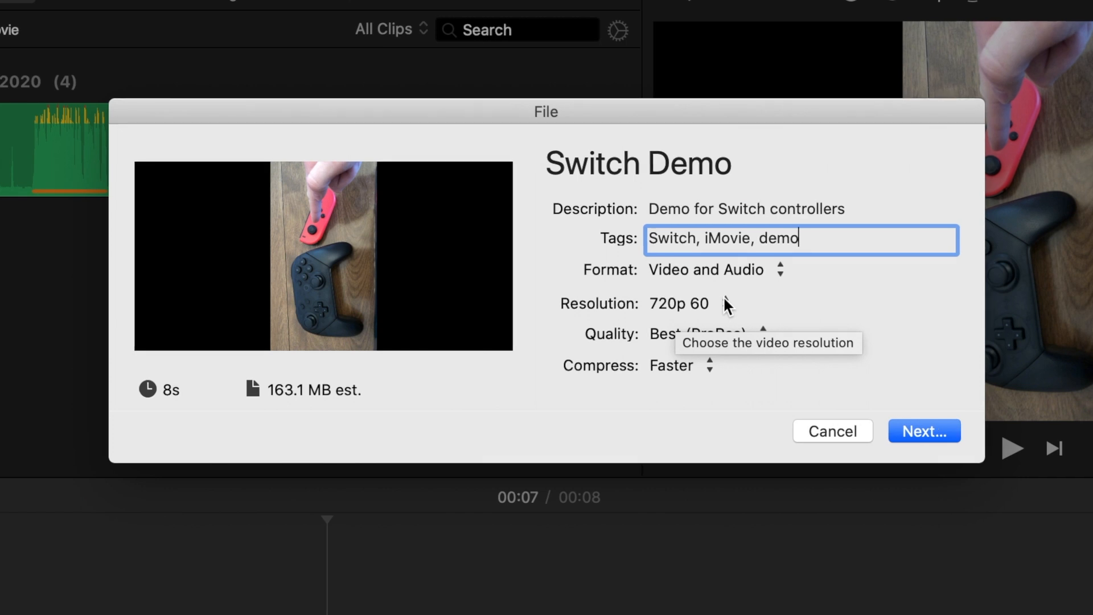
left_click(681, 307)
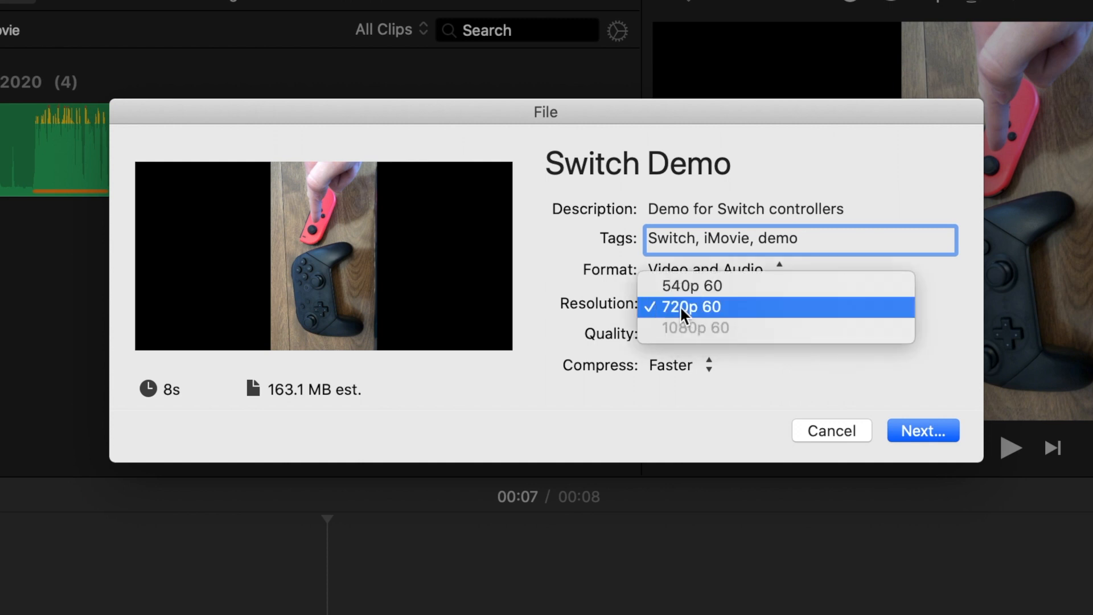
left_click(721, 286)
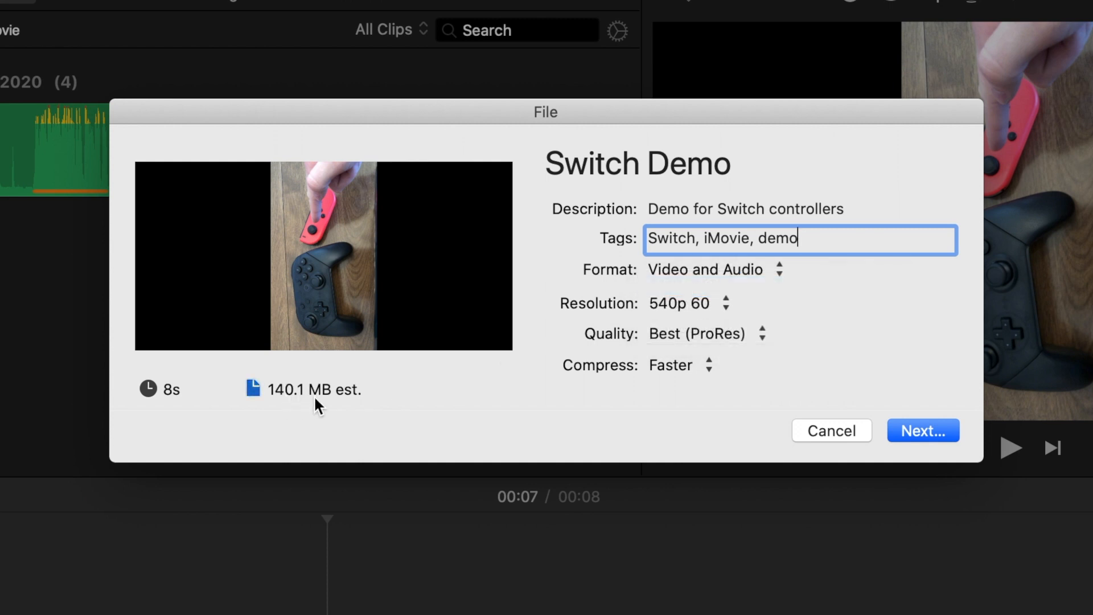
mouse_move(286, 398)
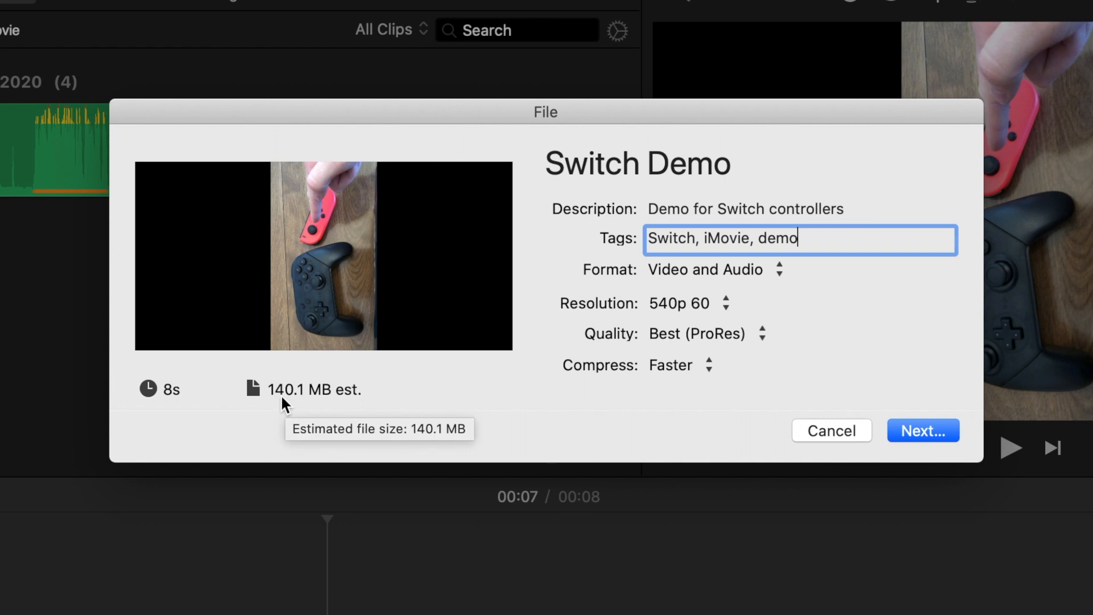
left_click(684, 295)
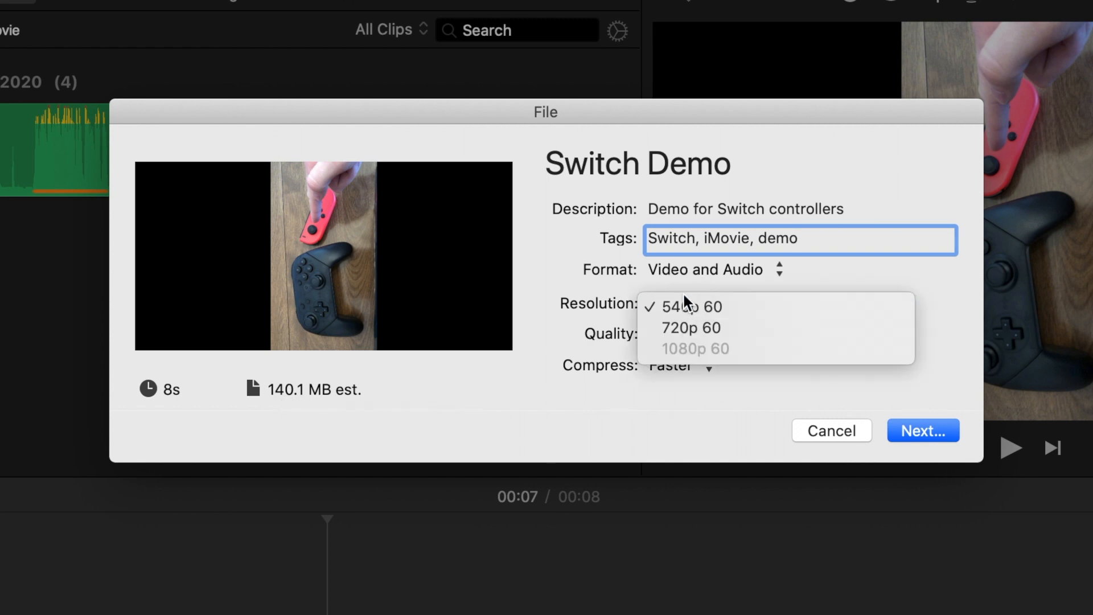
left_click(733, 329)
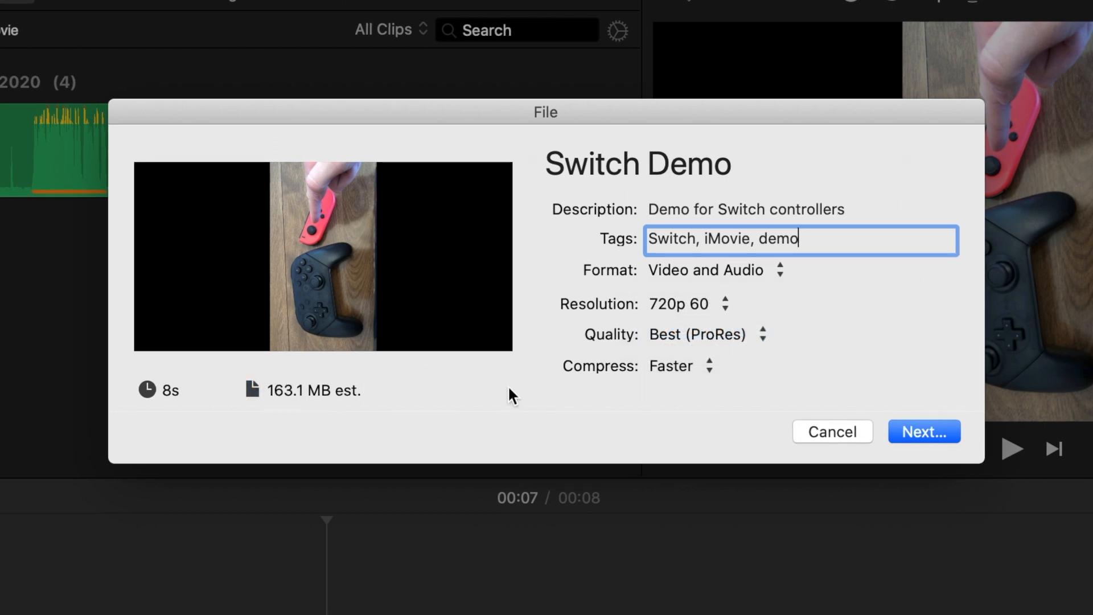
- Try Medium export quality to compare the estimated file size, and set the quality back to Best (ProRes)
left_click(703, 335)
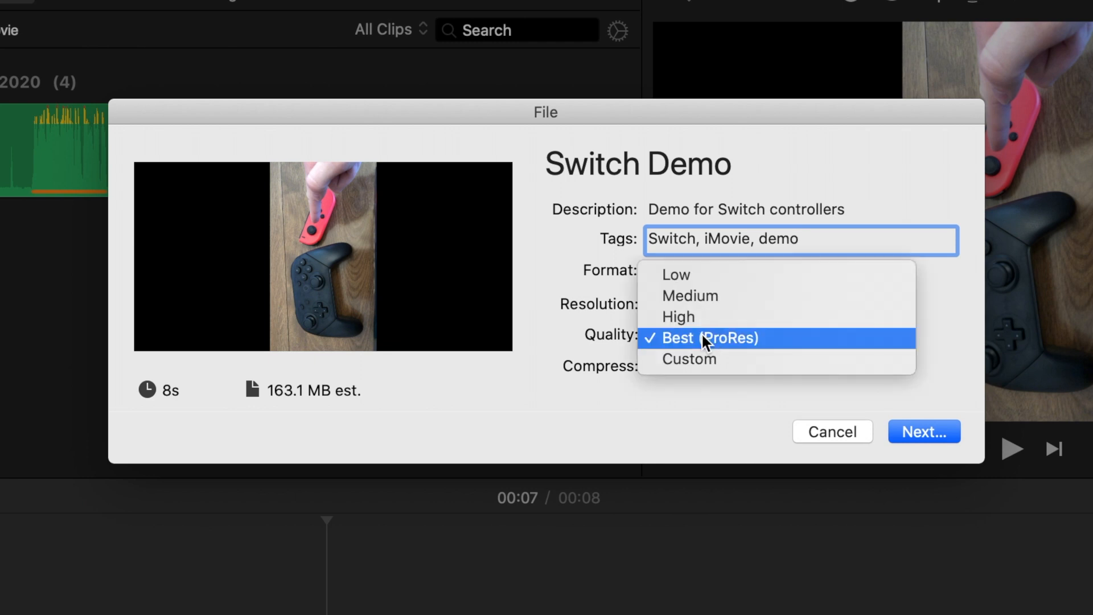
left_click(701, 298)
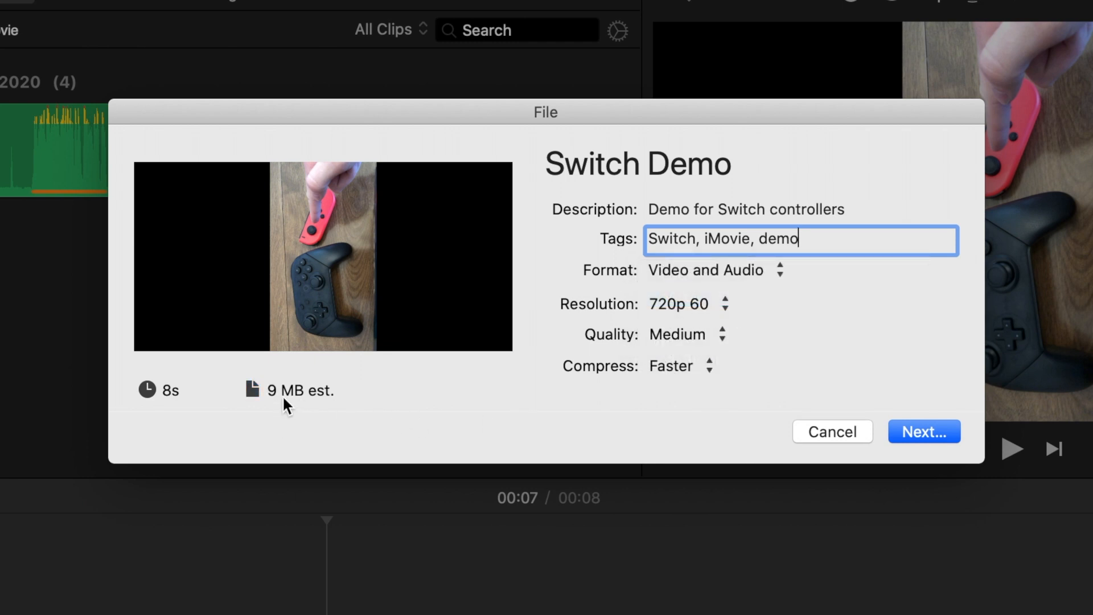
left_click(702, 334)
left_click(675, 377)
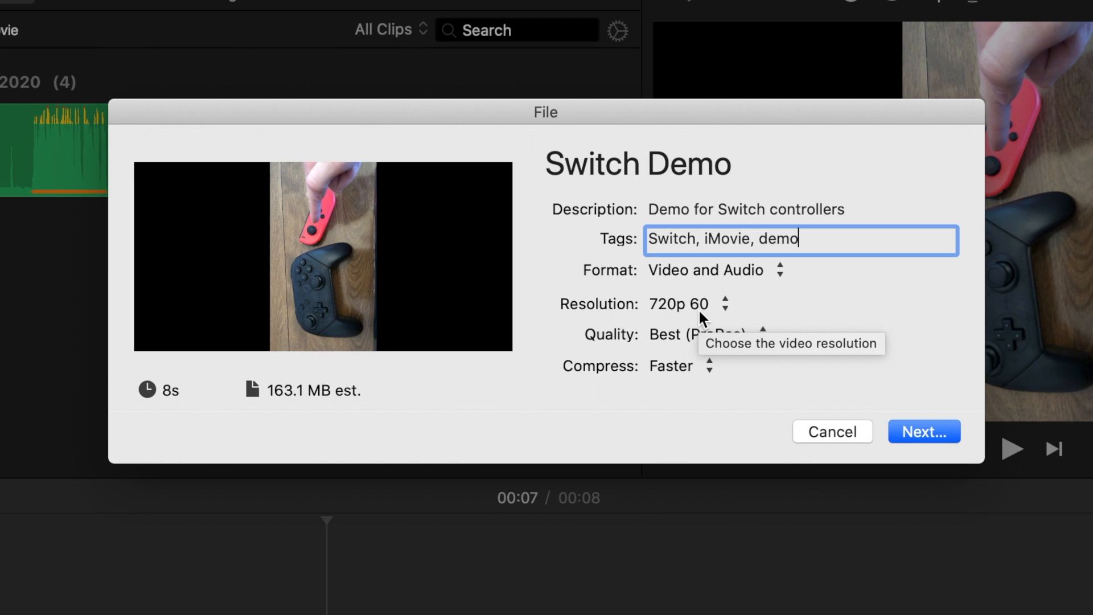
- Examine which export resolutions are offered for the movie and keep 720p 60
left_click(706, 306)
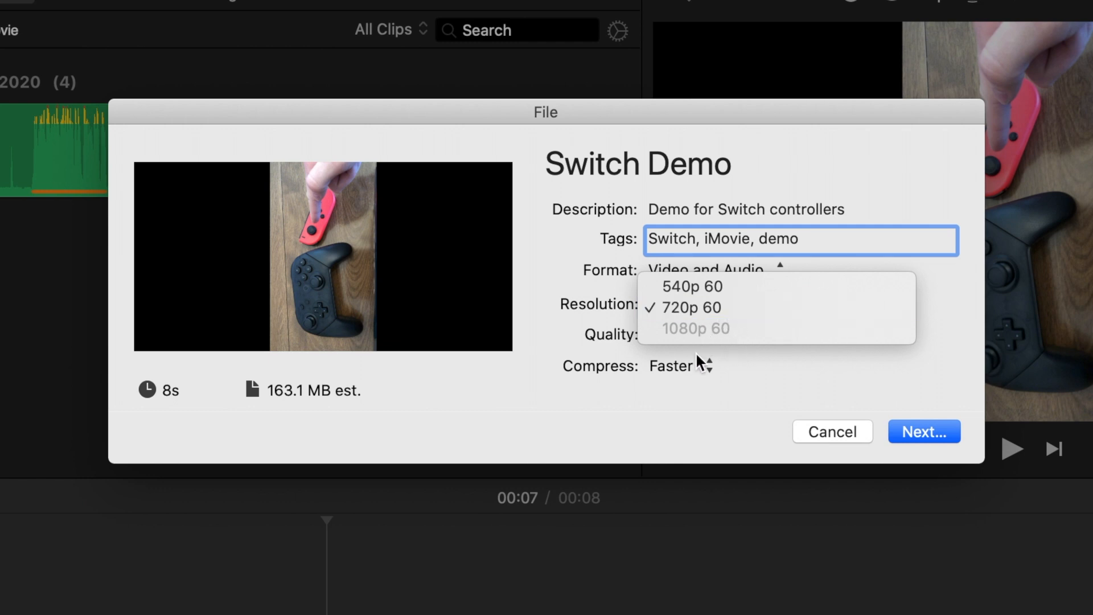
left_click(742, 308)
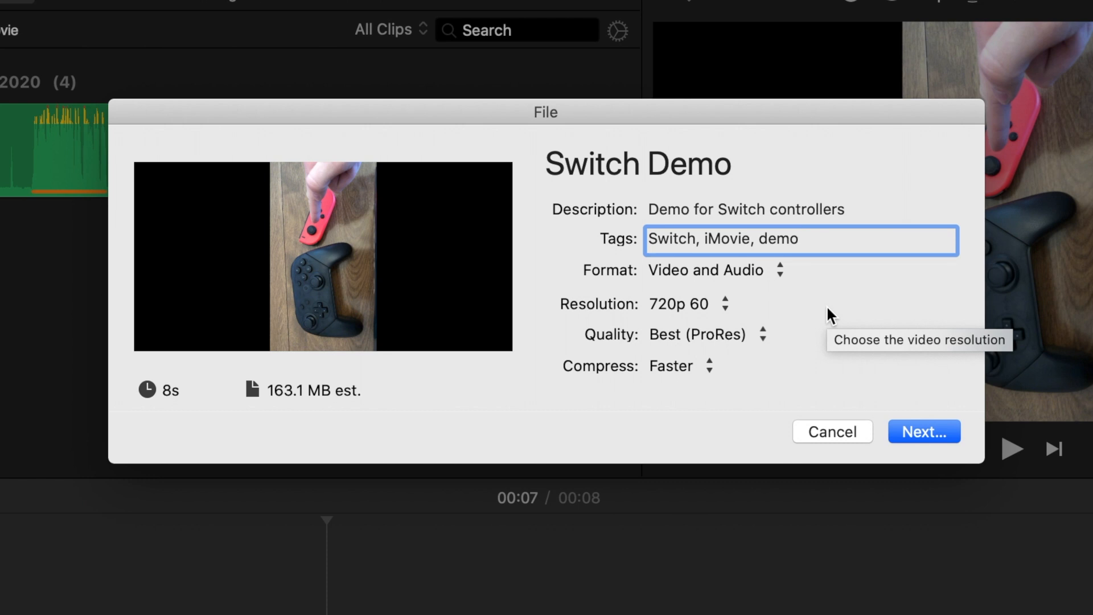
left_click(660, 302)
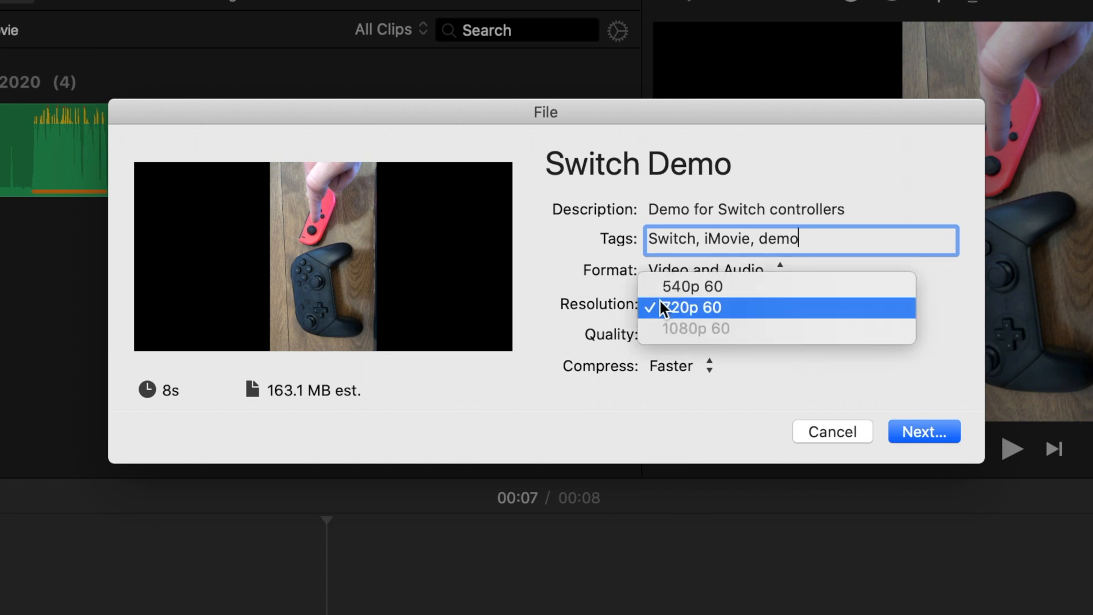
left_click(960, 323)
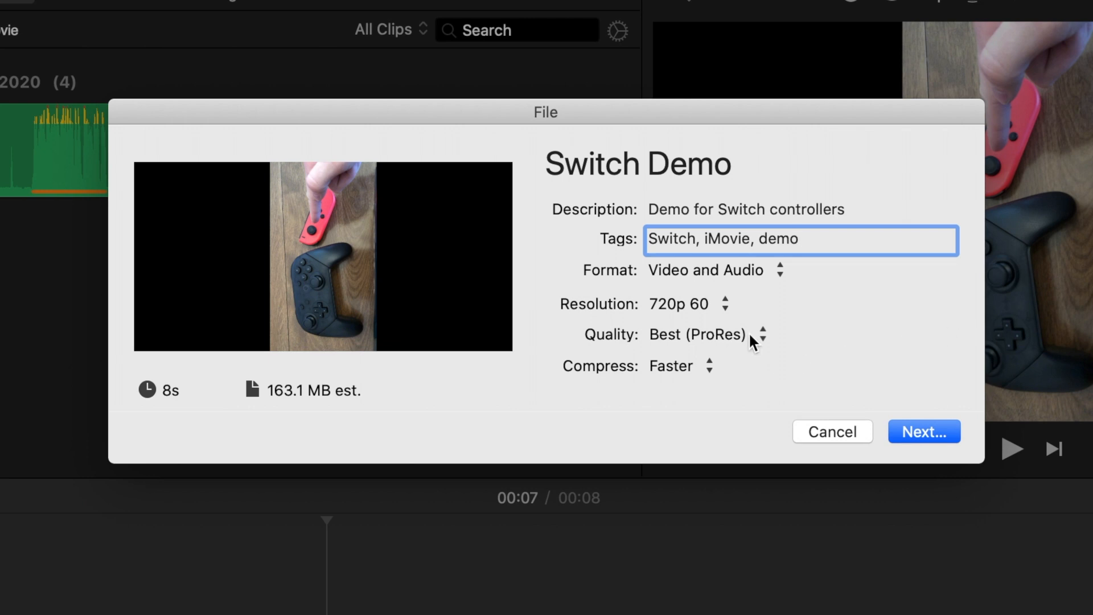
left_click(724, 303)
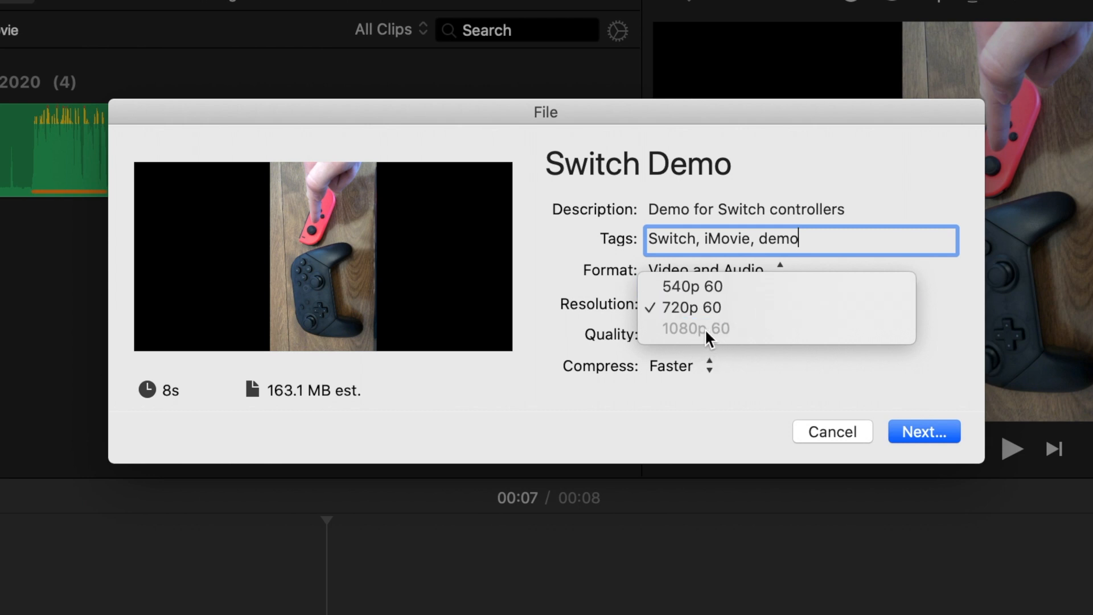
left_click(686, 308)
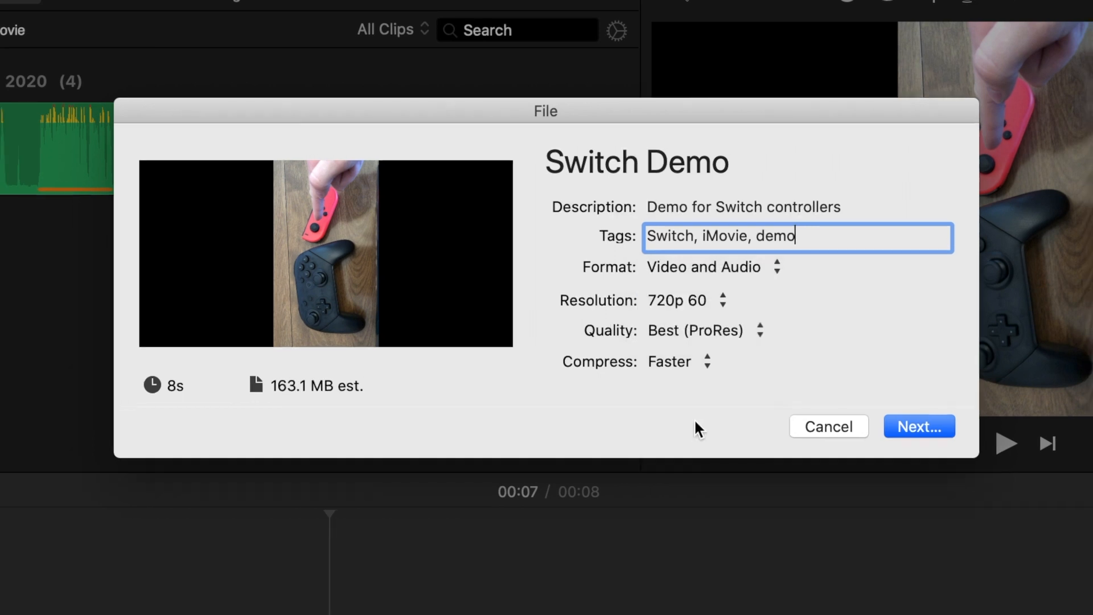
- Try Custom export quality at 16 Mbps to check the estimated file size, and return the quality to Best (ProRes)
left_click(686, 340)
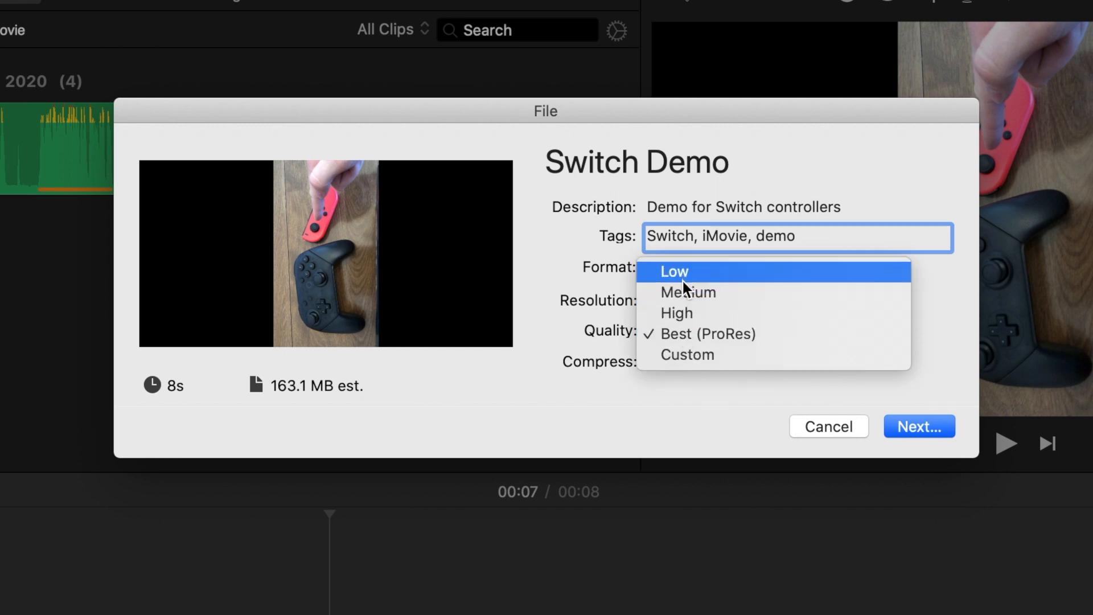
left_click(684, 351)
mouse_move(836, 360)
left_mouse_down()
mouse_move(747, 360)
mouse_move(842, 361)
left_mouse_up()
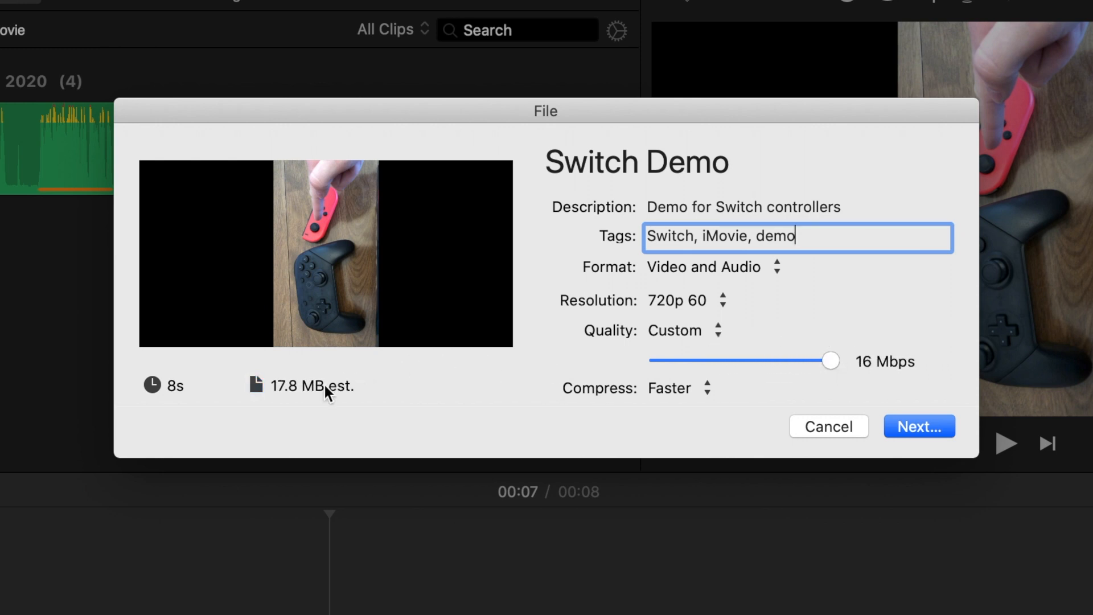
left_click(698, 336)
left_click(688, 310)
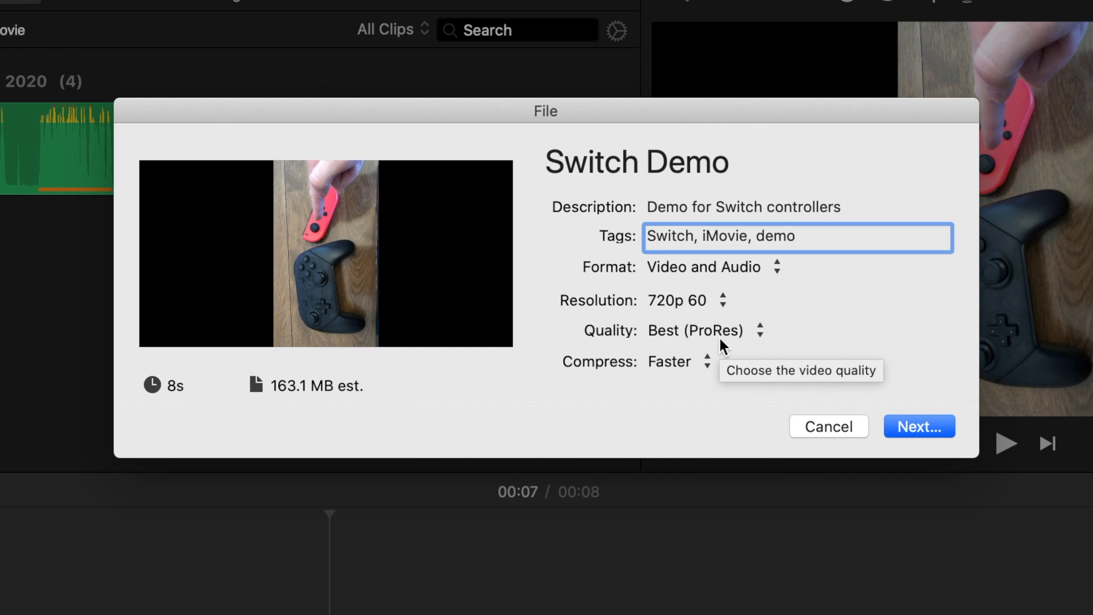
- Set the export compression to Better Quality and save the movie as Switch Demo.mov in the Completed folder
left_click(682, 365)
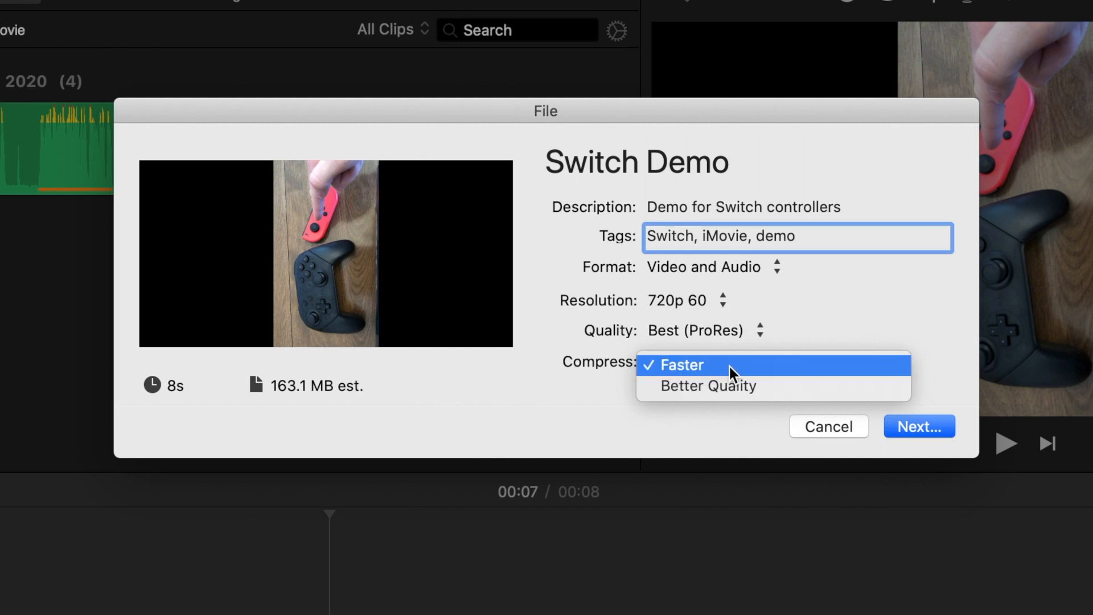
left_click(712, 390)
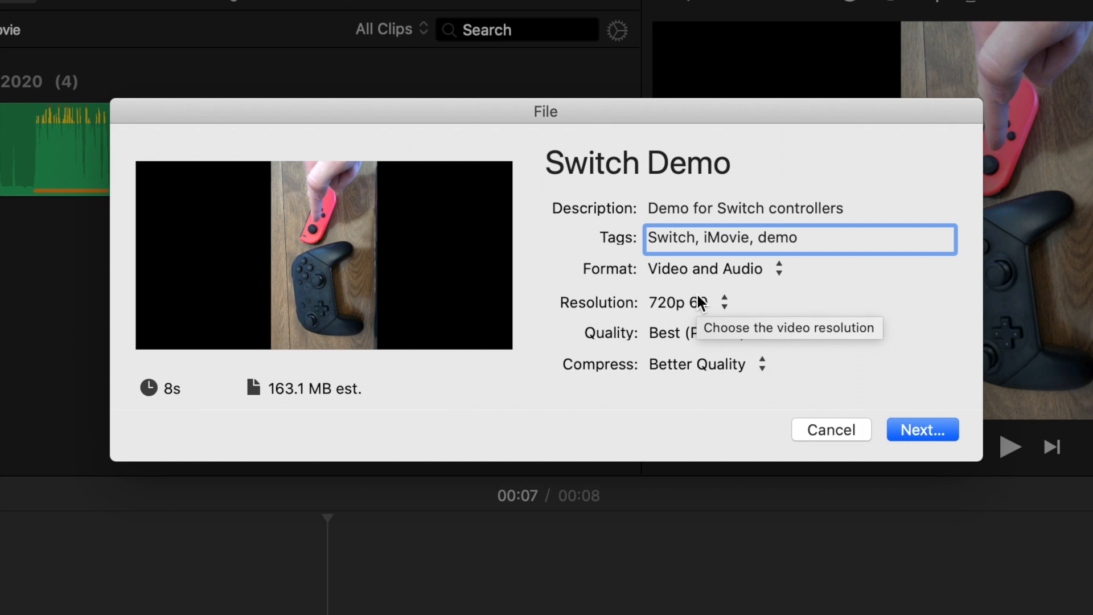
left_click(718, 302)
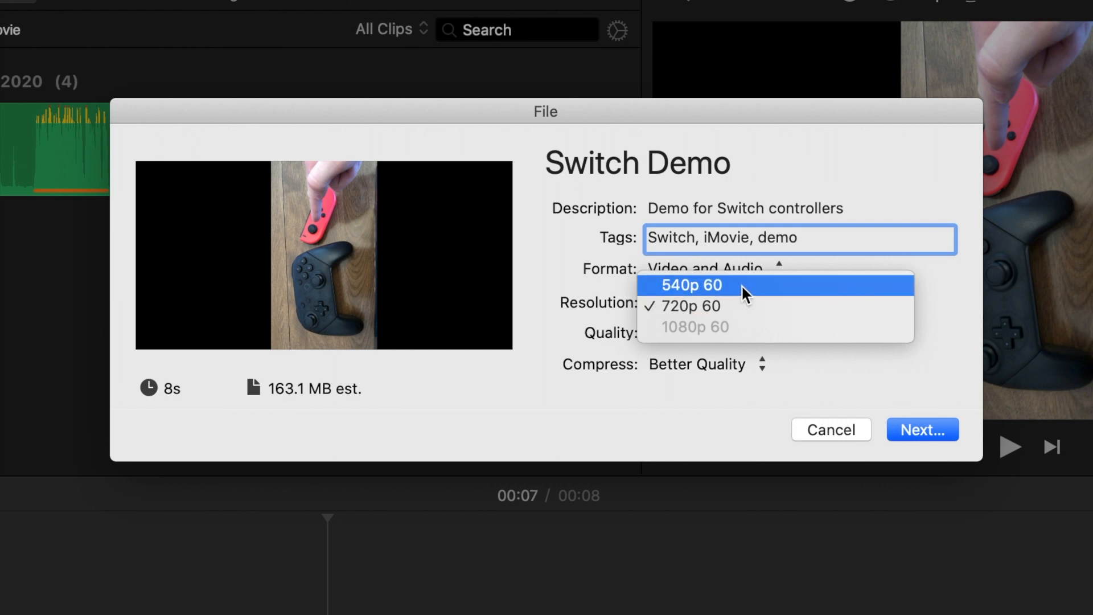
left_click(582, 321)
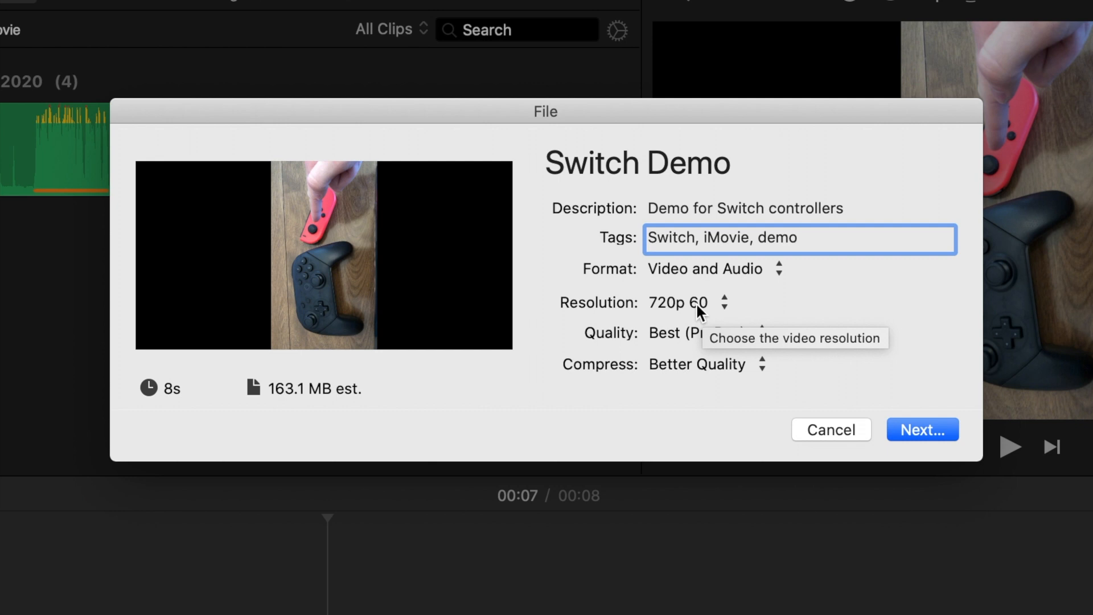
left_click(915, 428)
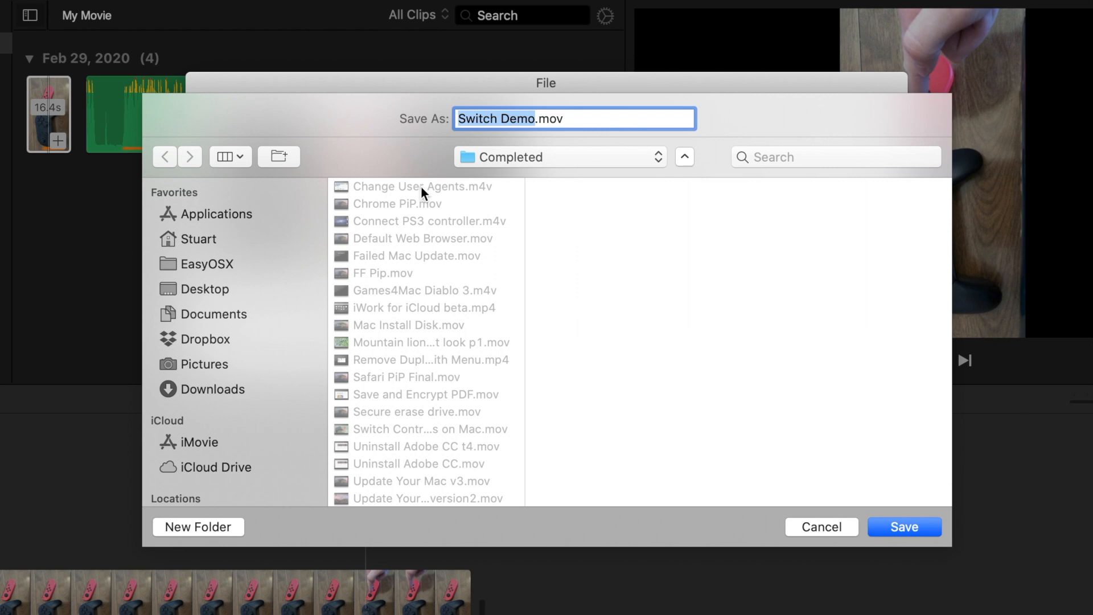
left_click(905, 528)
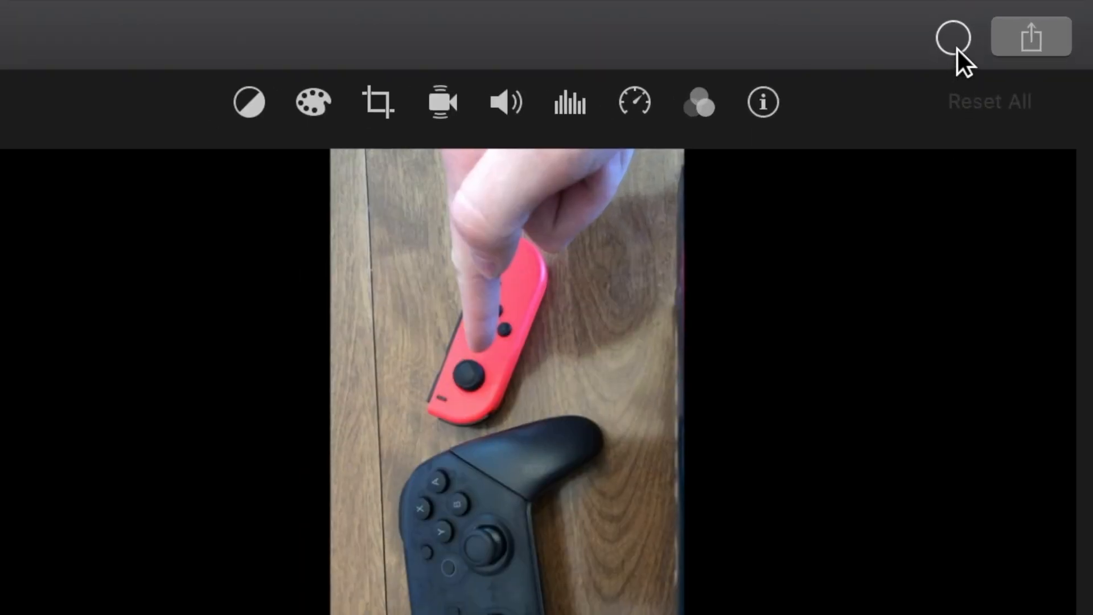
- Check the export progress, open the exported Switch Demo.mov from Finder to view it, and close its player window
left_click(963, 49)
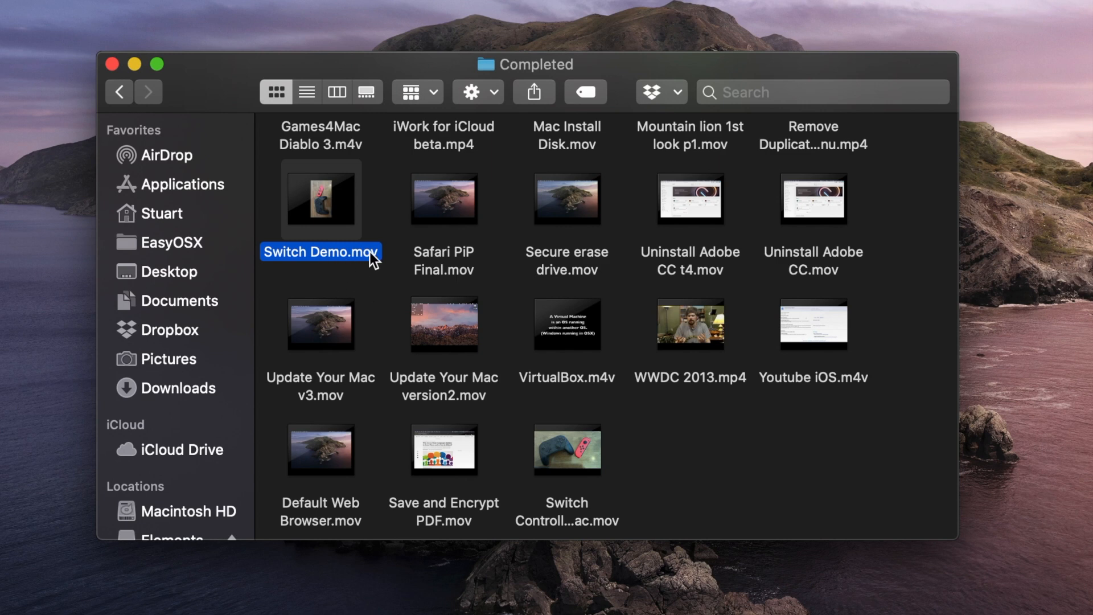
double_click(339, 250)
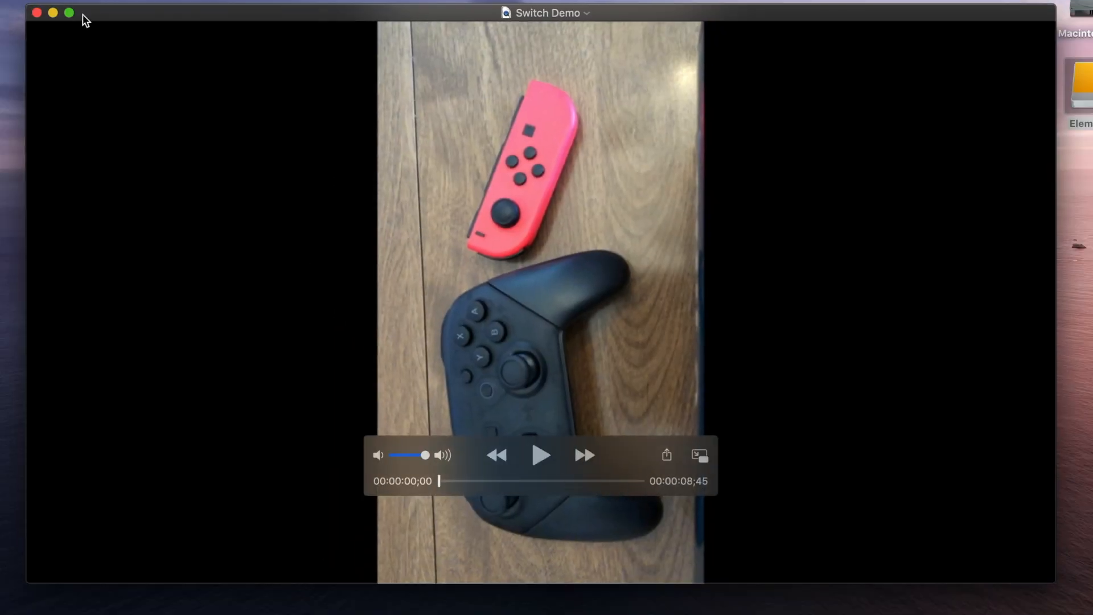
left_click(37, 12)
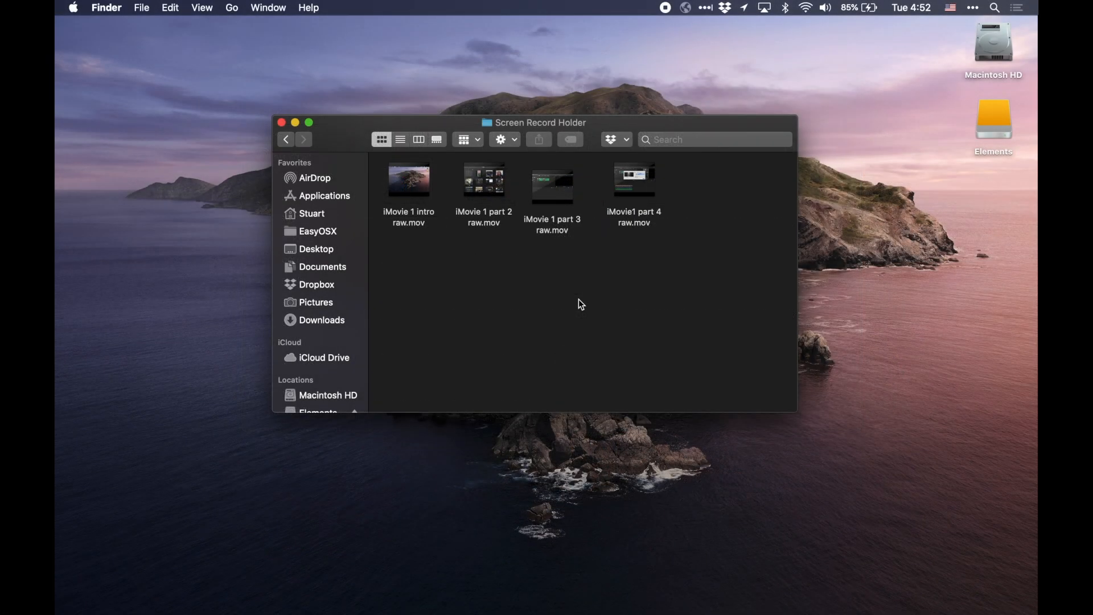
- Switch back to iMovie, name the project "iMovie Tutorial" when returning to the projects overview, and open it again from there
left_click(447, 593)
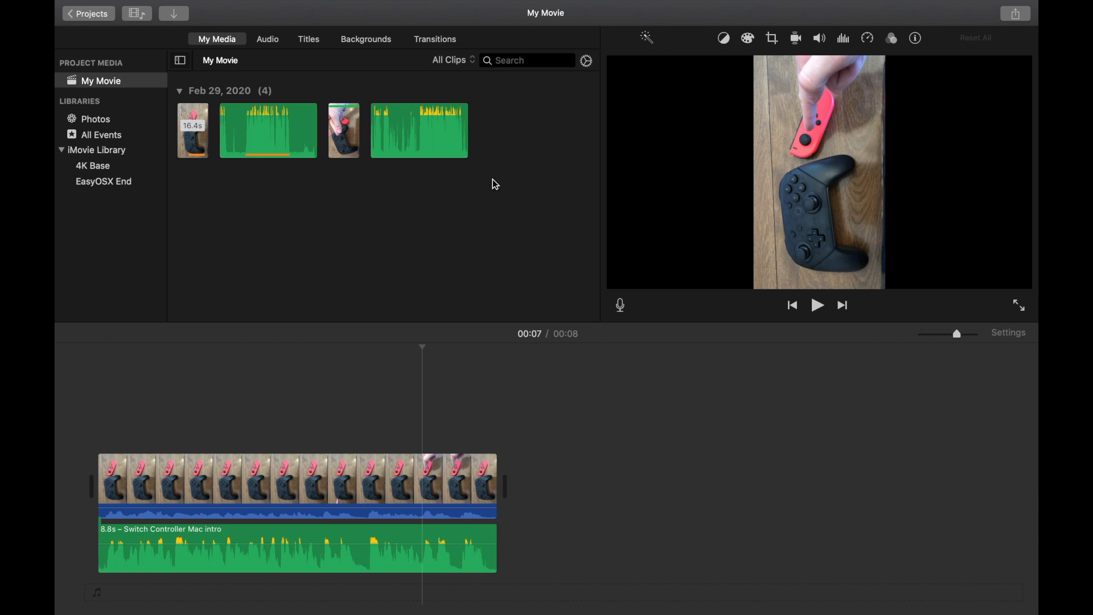
left_click(100, 19)
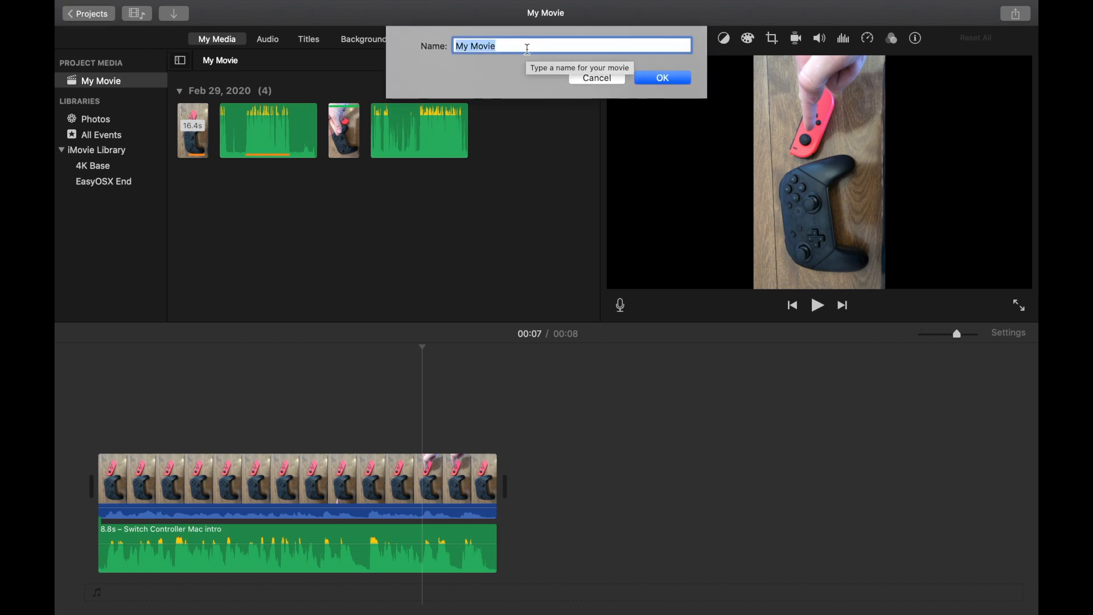
key("BackSpace")
type("iMovie Tutorial")
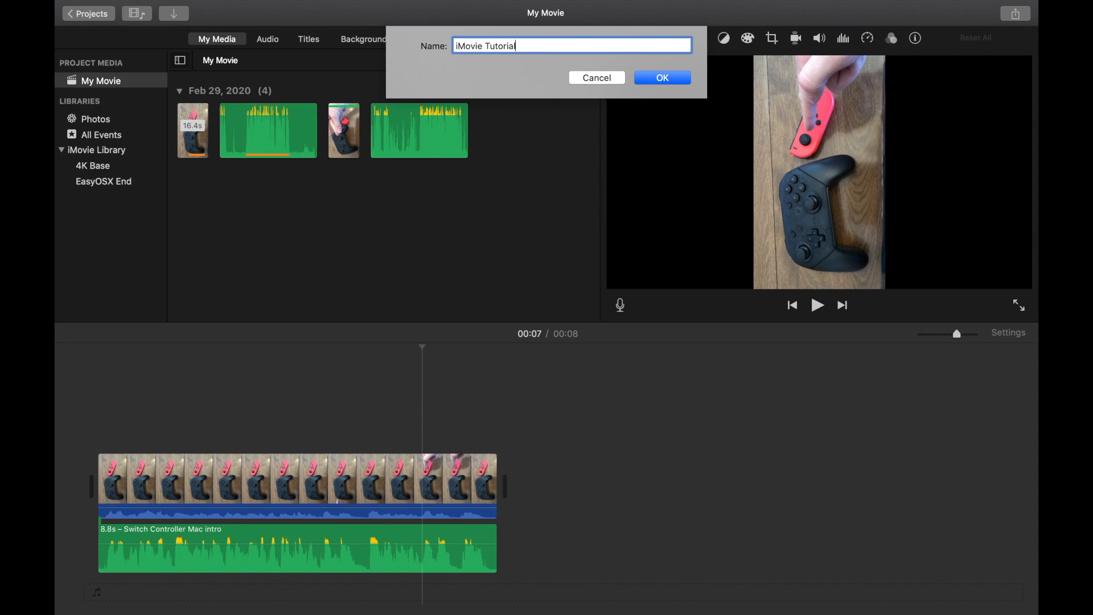
key("Return")
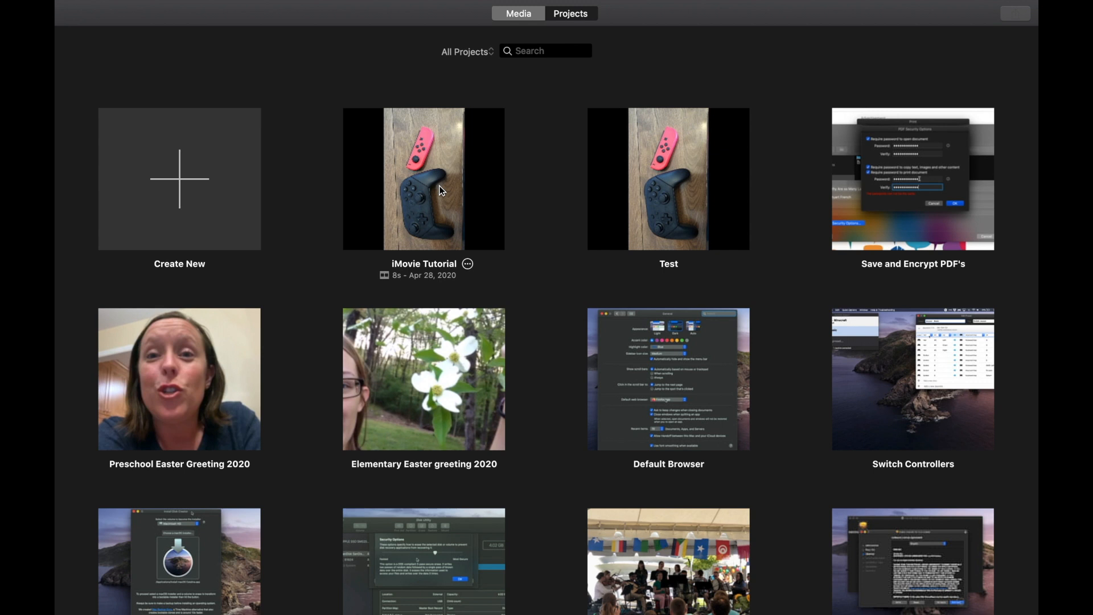
double_click(474, 226)
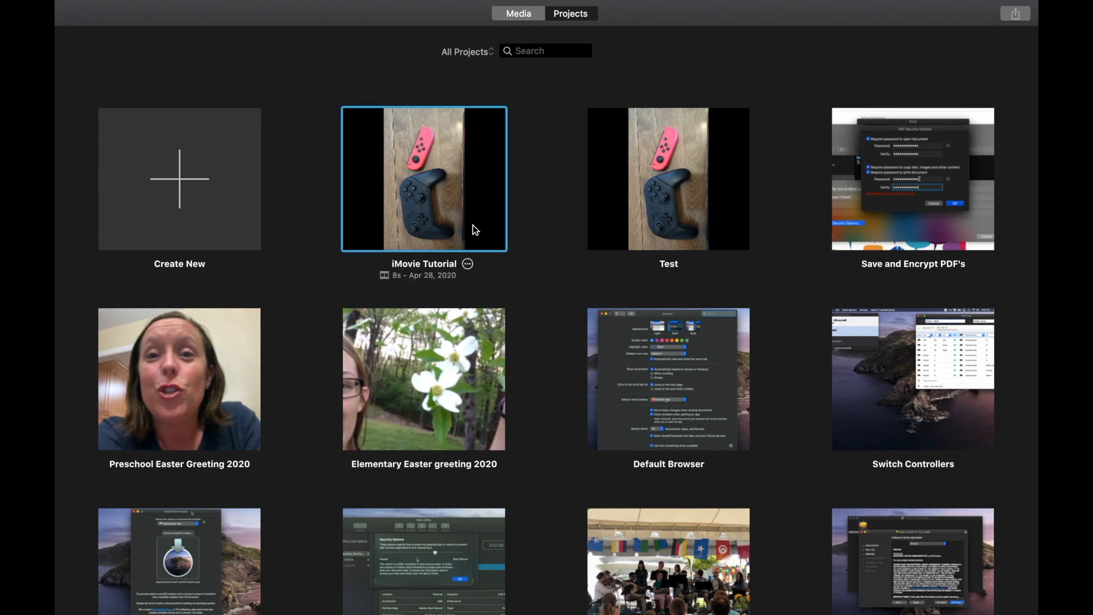